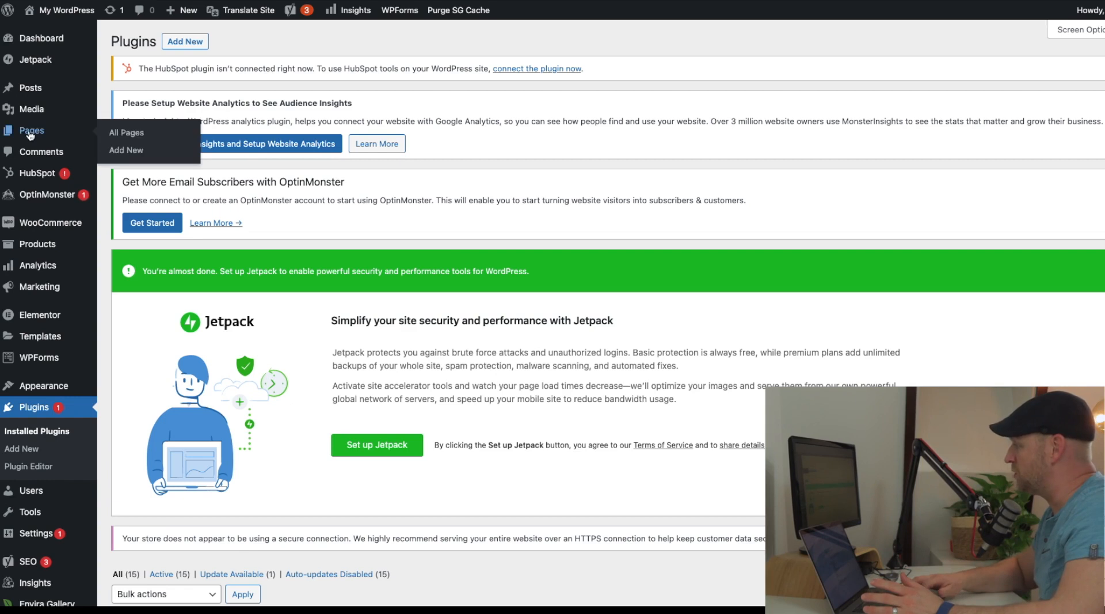
Add a new page from the WordPress pages list and open it for editing with Elementor.
{"action": "left_click", "coordinate": [135, 133]}
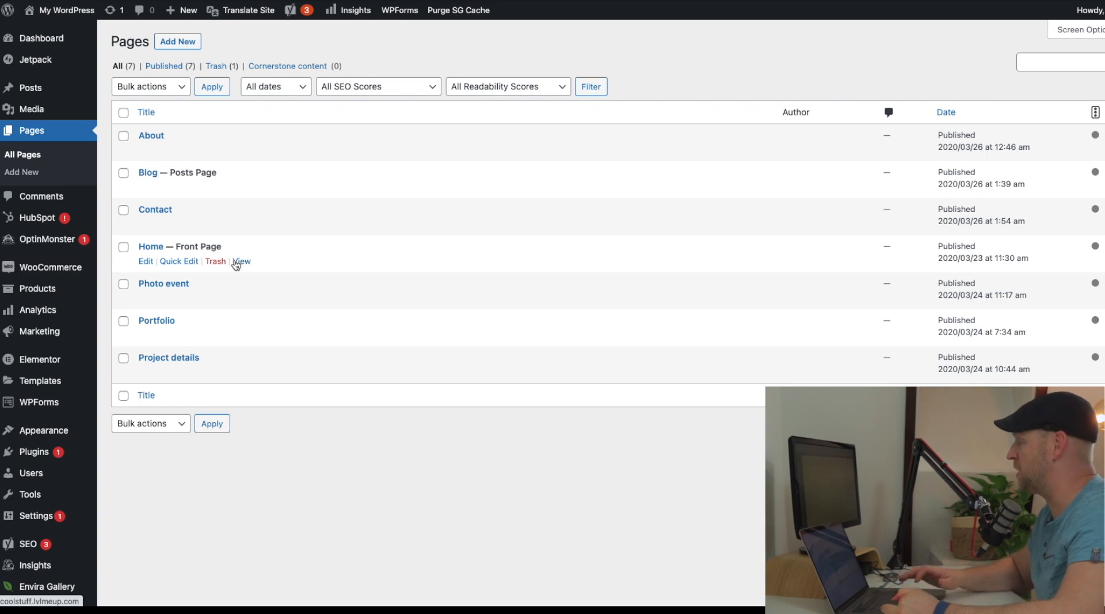
{"action": "left_click", "coordinate": [177, 42]}
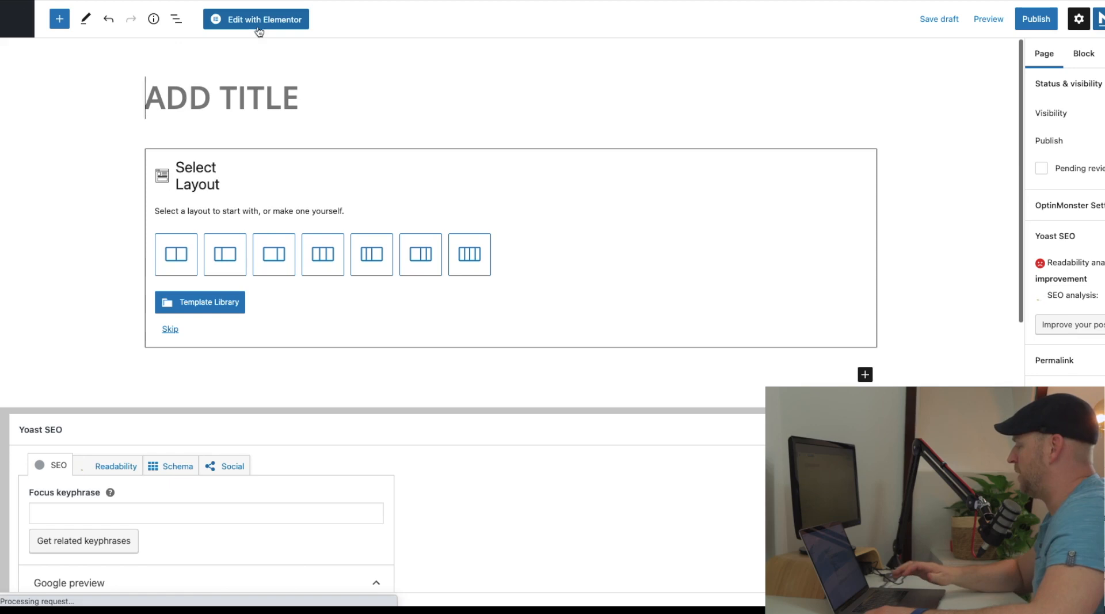
{"action": "left_click", "coordinate": [256, 23]}
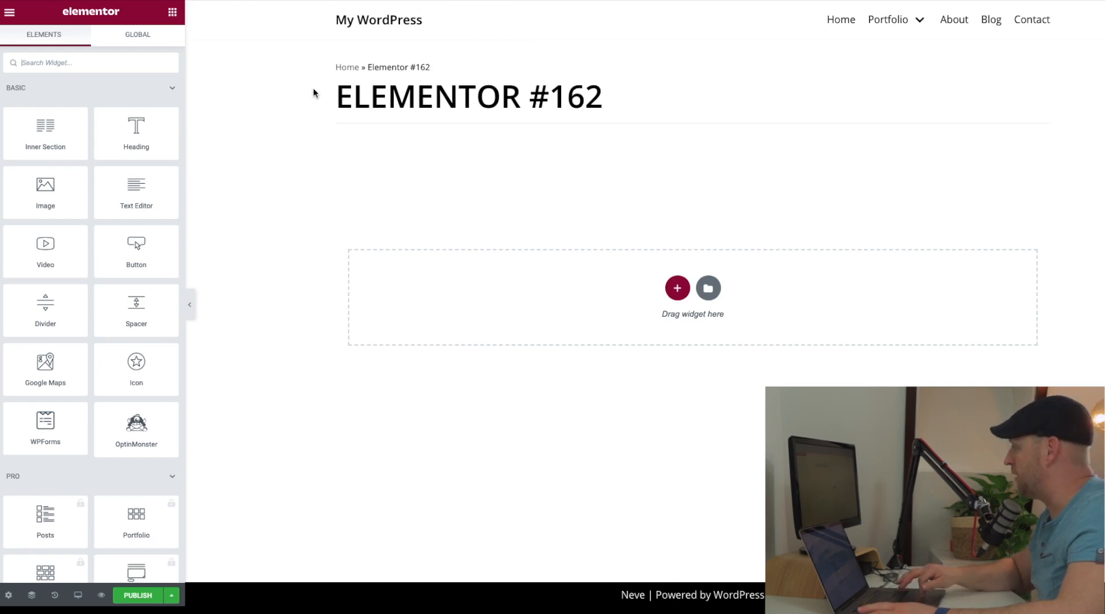
{"action": "left_click_drag", "start_coordinate": [326, 70], "coordinate": [632, 96]}
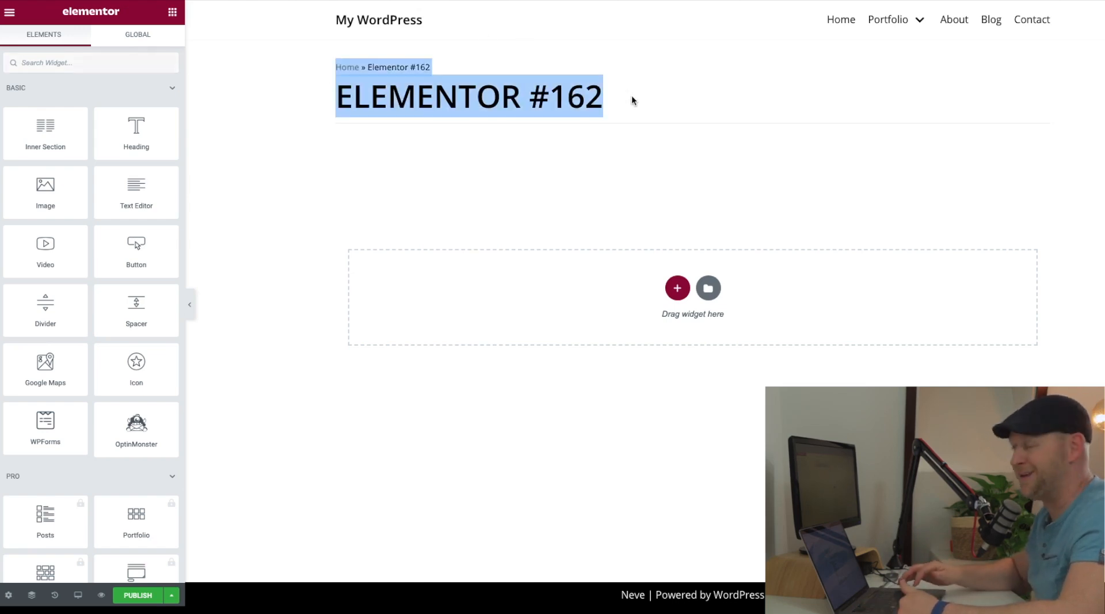
{"action": "left_click", "coordinate": [632, 96]}
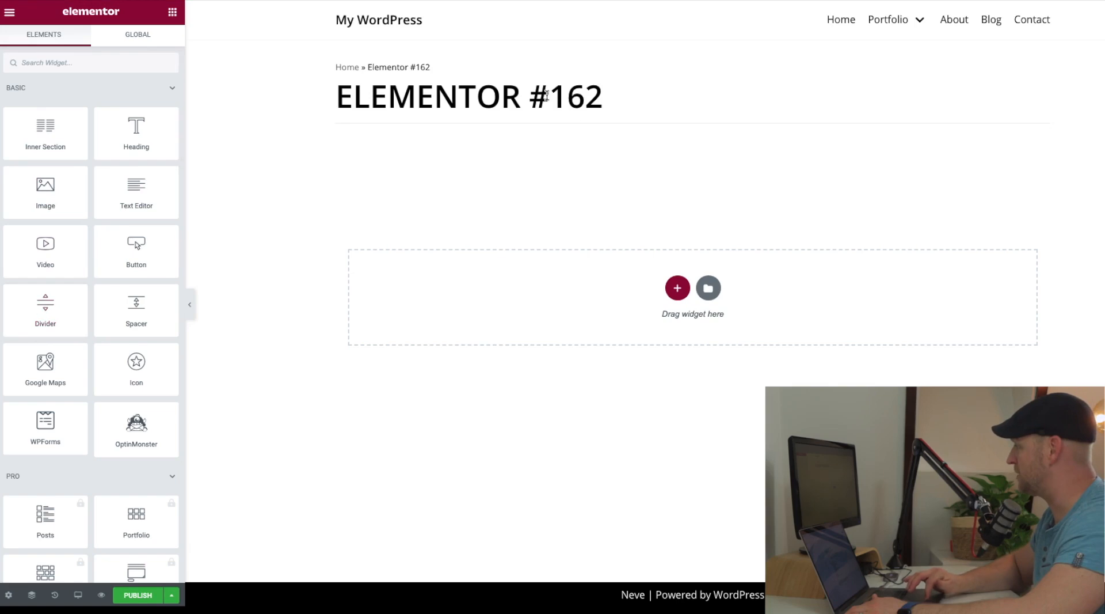
{"action": "left_click_drag", "start_coordinate": [574, 117], "coordinate": [600, 111]}
{"action": "left_click", "coordinate": [630, 115]}
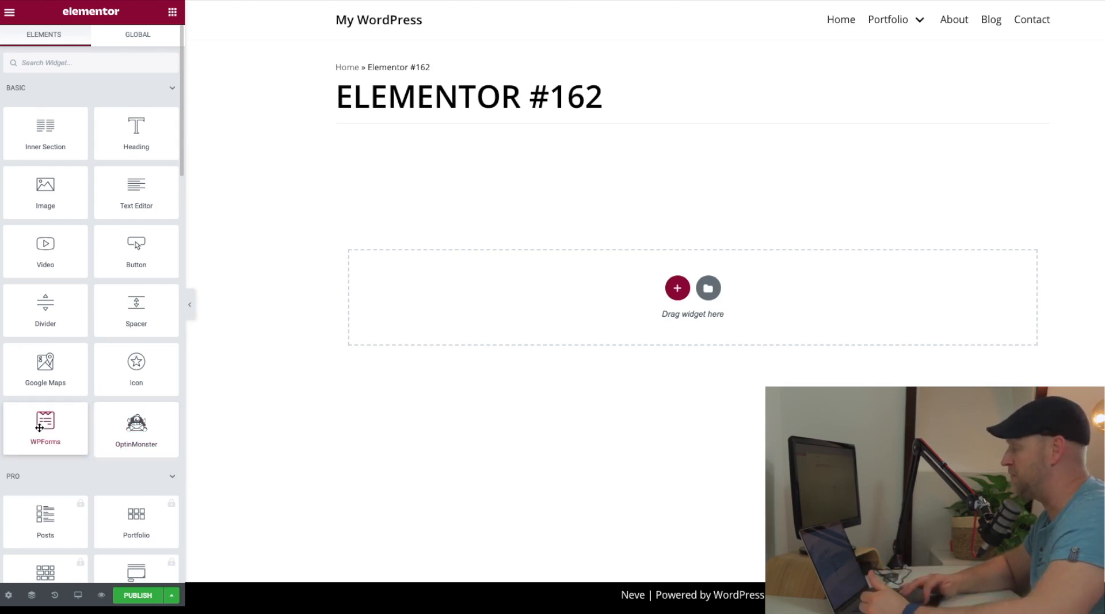
Browse the Basic and Pro widgets and collapse the Pro category.
{"action": "scroll", "coordinate": [71, 457], "scroll_direction": "down", "scroll_amount": 3}
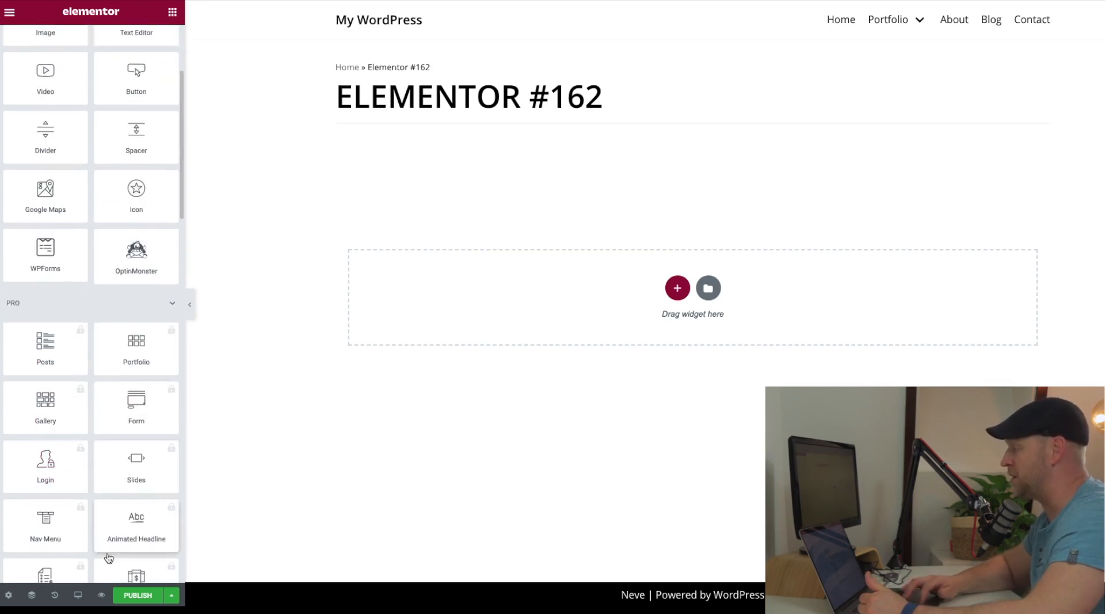
{"action": "scroll", "coordinate": [78, 485], "scroll_direction": "down", "scroll_amount": 2}
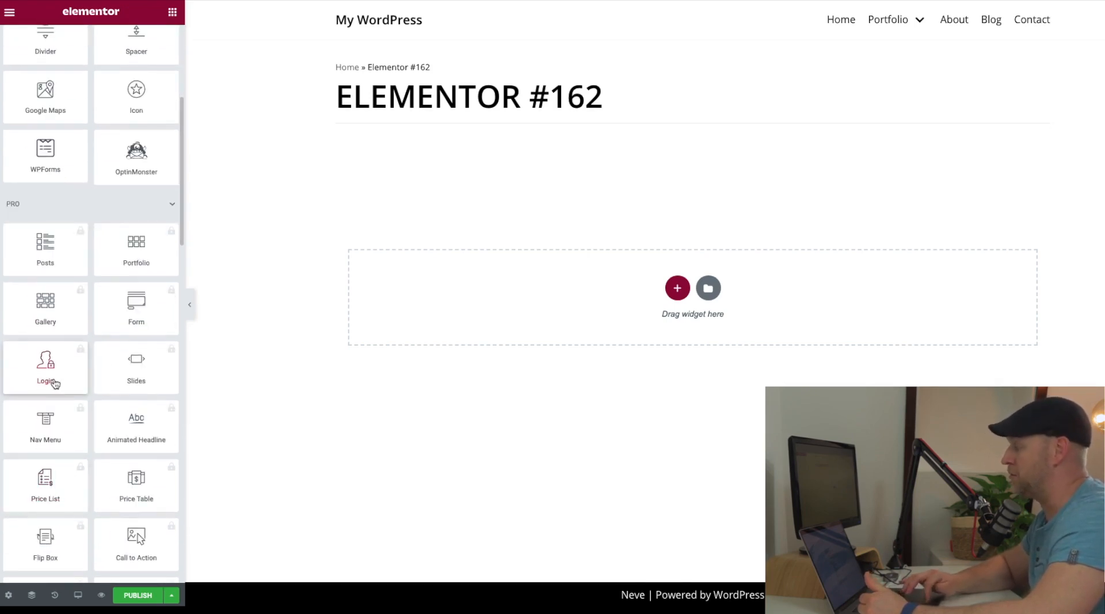
{"action": "scroll", "coordinate": [146, 462], "scroll_direction": "down", "scroll_amount": 1}
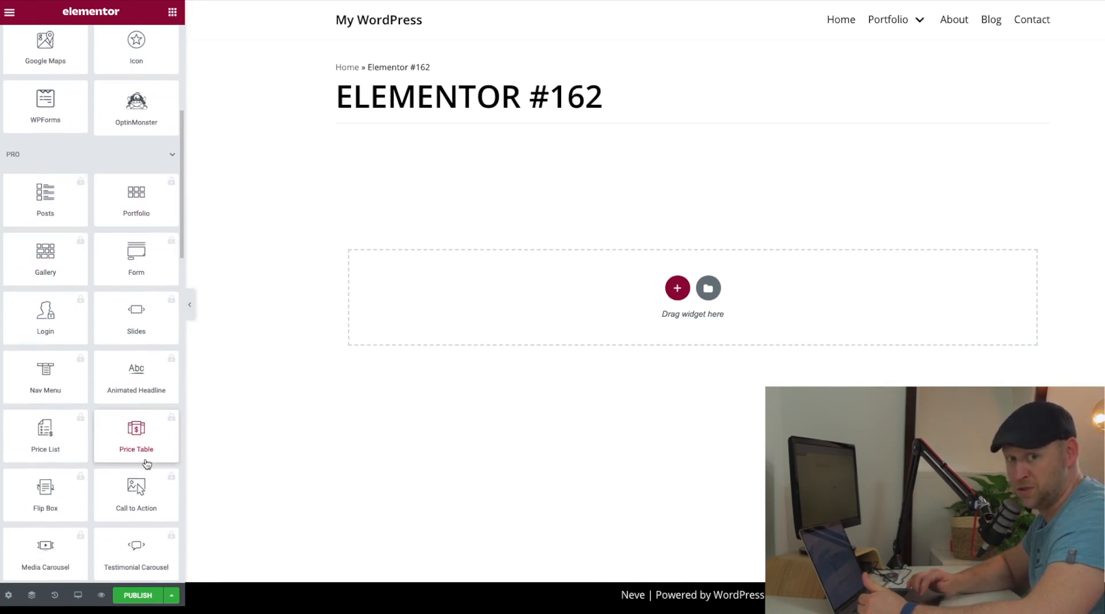
{"action": "scroll", "coordinate": [59, 488], "scroll_direction": "up", "scroll_amount": 2}
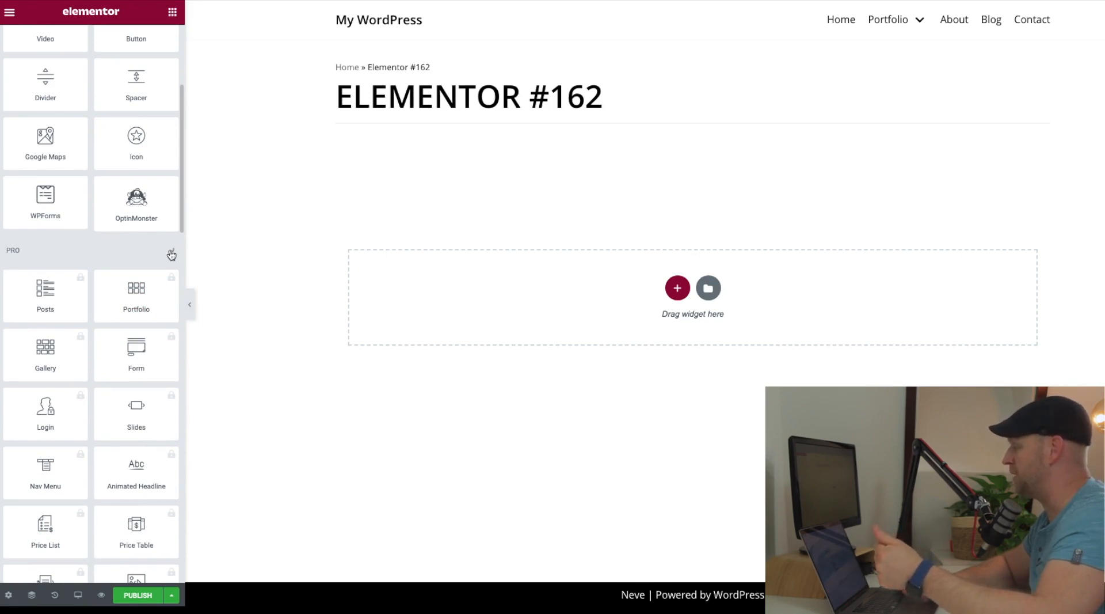
{"action": "left_click", "coordinate": [172, 253]}
Look through the General widgets, then expand the Site category and review its widgets.
{"action": "scroll", "coordinate": [131, 346], "scroll_direction": "down", "scroll_amount": 4}
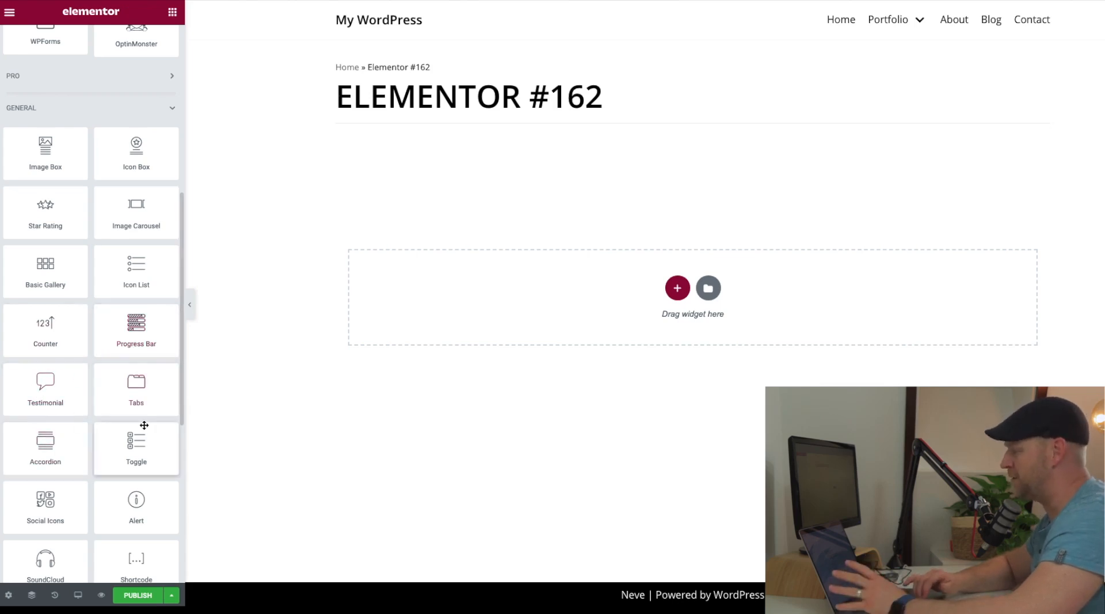
{"action": "scroll", "coordinate": [144, 425], "scroll_direction": "down", "scroll_amount": 3}
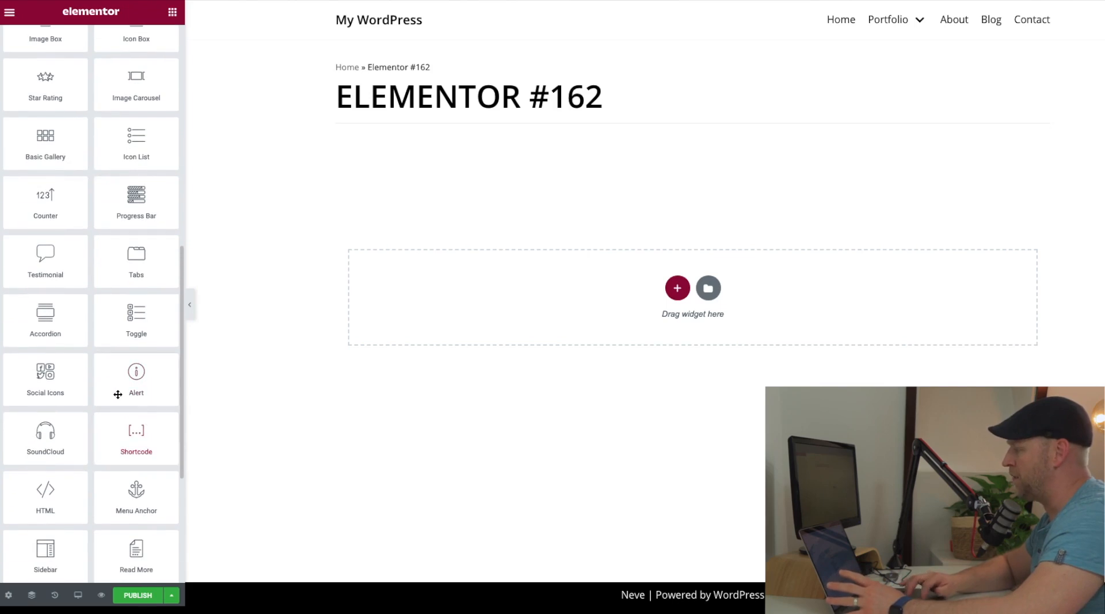
{"action": "scroll", "coordinate": [103, 387], "scroll_direction": "down", "scroll_amount": 3}
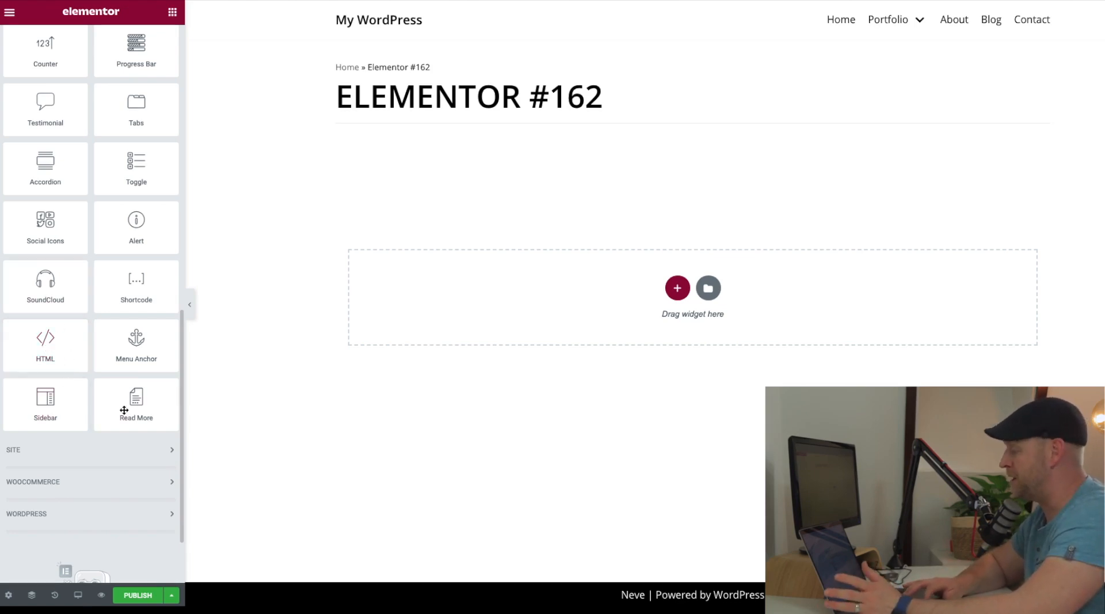
{"action": "left_click", "coordinate": [163, 448]}
{"action": "scroll", "coordinate": [164, 444], "scroll_direction": "down", "scroll_amount": 6}
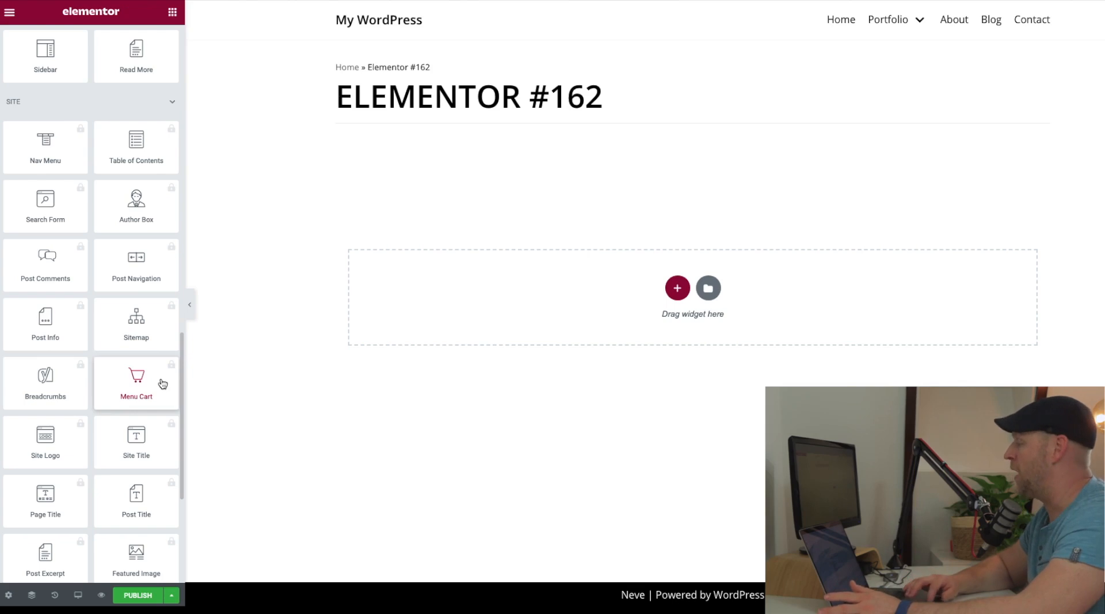
{"action": "scroll", "coordinate": [162, 383], "scroll_direction": "down", "scroll_amount": 1}
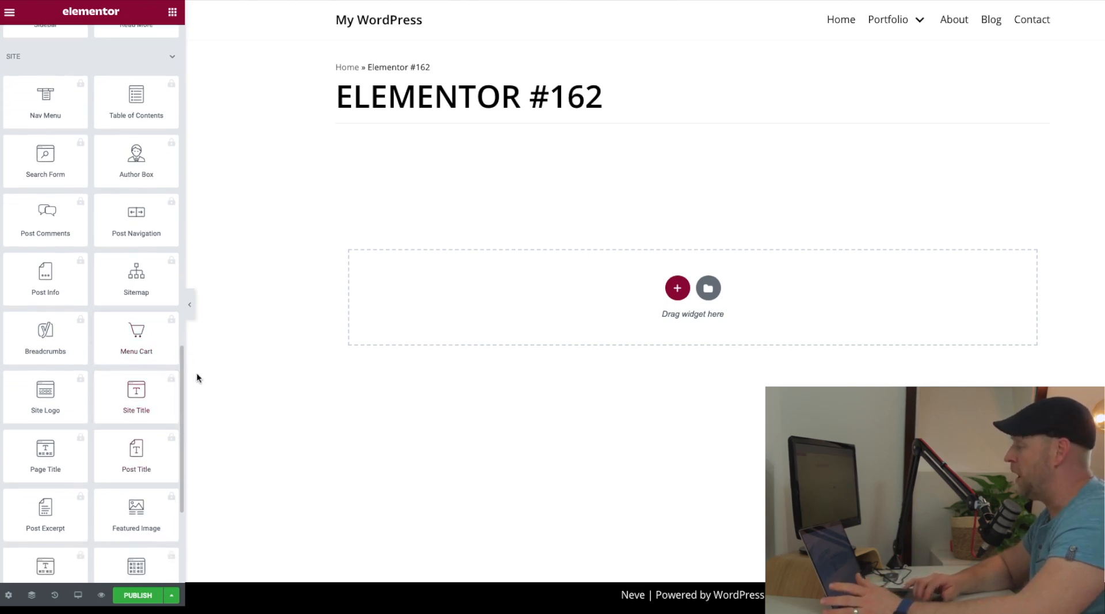
{"action": "scroll", "coordinate": [108, 464], "scroll_direction": "down", "scroll_amount": 5}
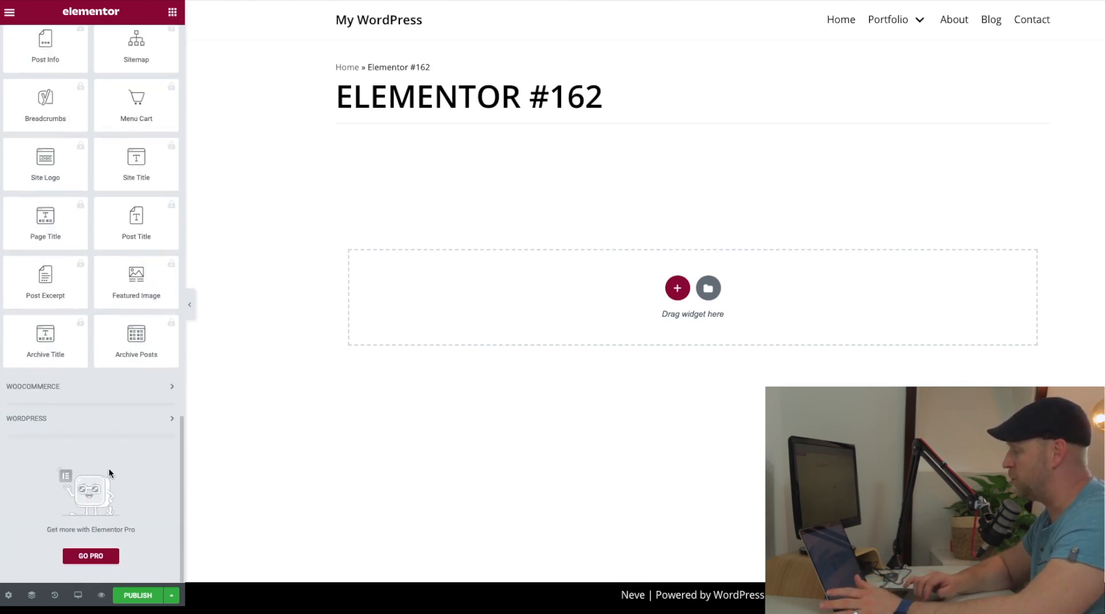
Expand the WooCommerce and WordPress widget categories and review the widgets in each.
{"action": "left_click", "coordinate": [159, 388]}
{"action": "scroll", "coordinate": [164, 381], "scroll_direction": "down", "scroll_amount": 2}
{"action": "scroll", "coordinate": [163, 381], "scroll_direction": "down", "scroll_amount": 4}
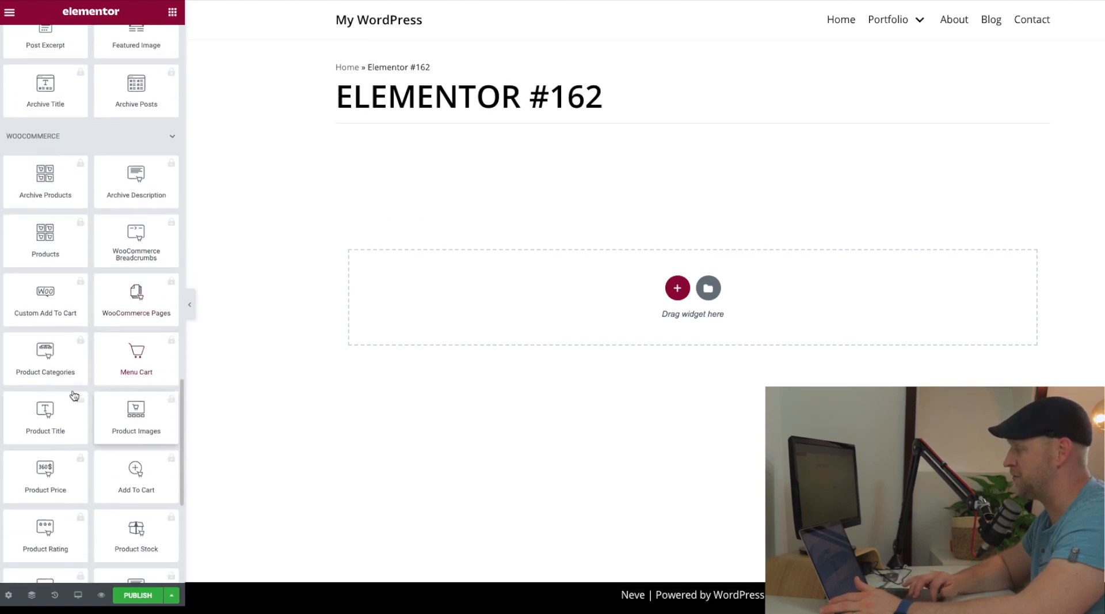
{"action": "scroll", "coordinate": [87, 505], "scroll_direction": "down", "scroll_amount": 6}
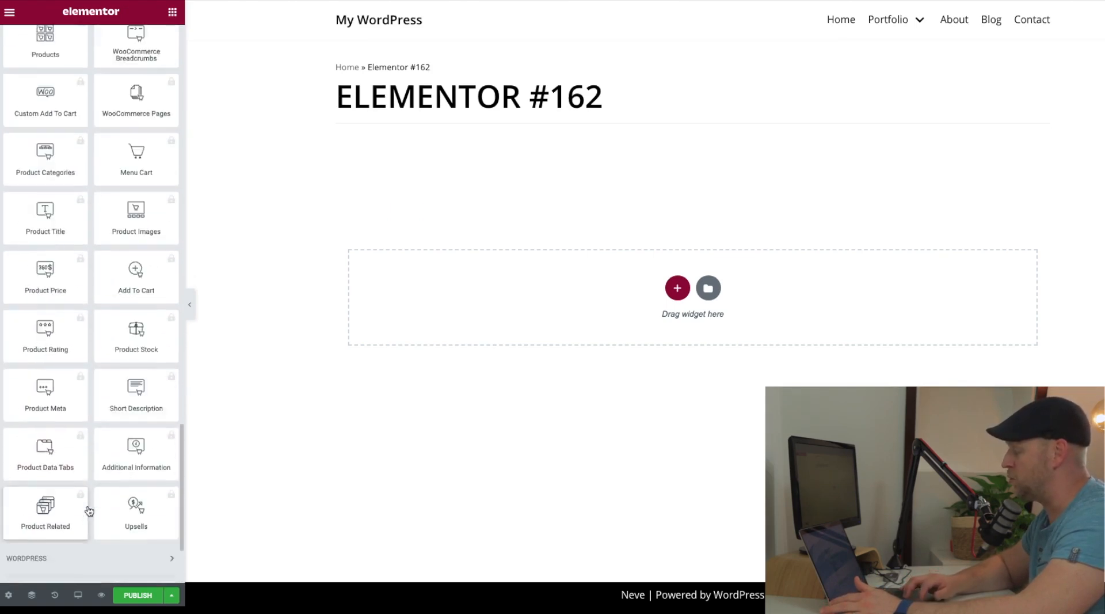
{"action": "left_click", "coordinate": [77, 427]}
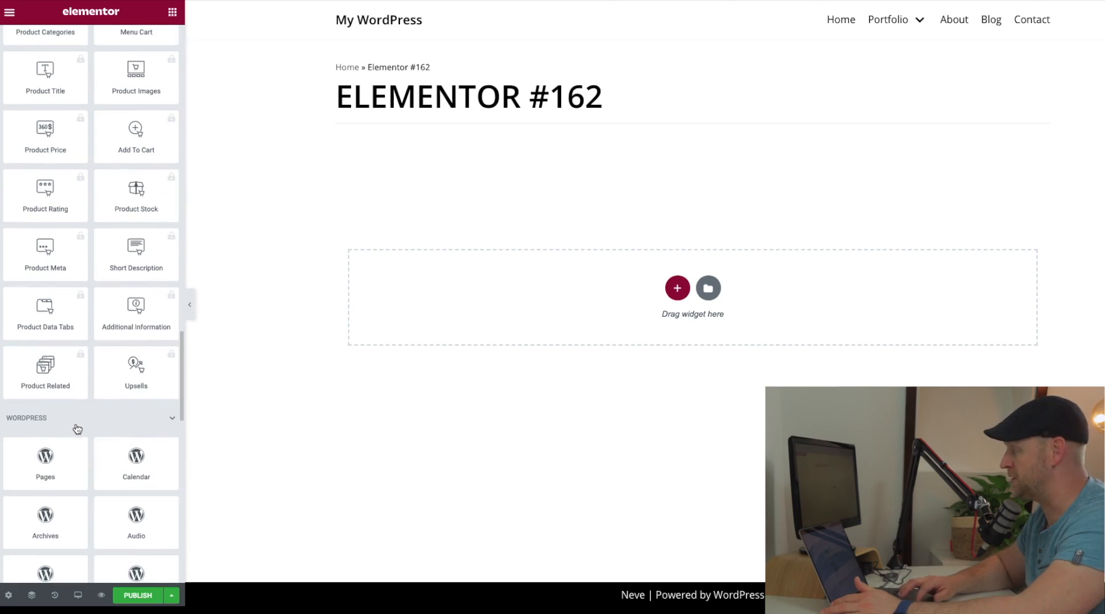
{"action": "scroll", "coordinate": [77, 435], "scroll_direction": "down", "scroll_amount": 3}
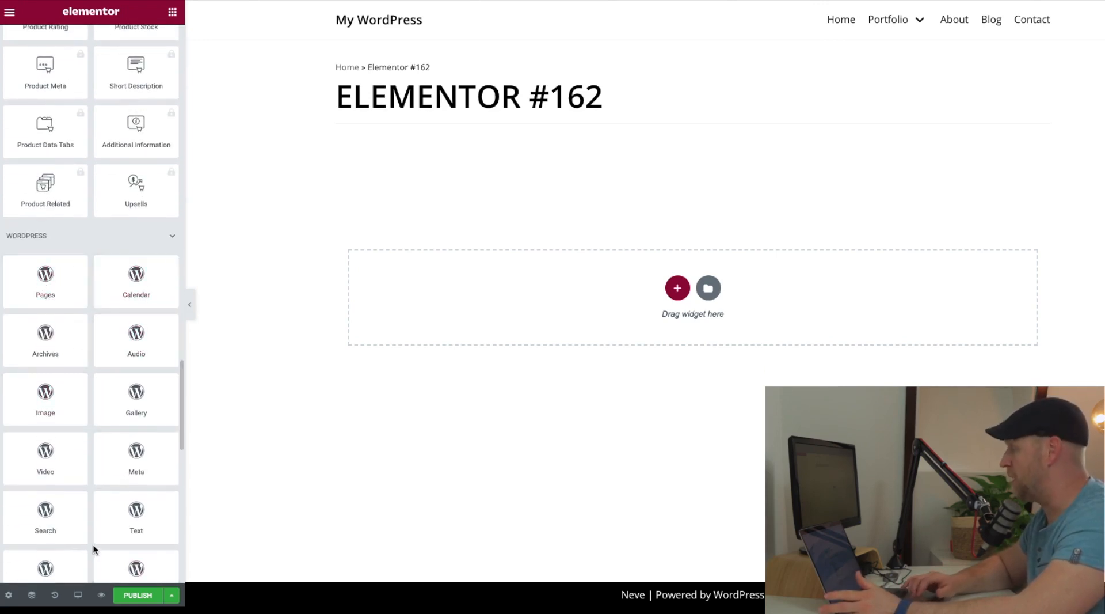
{"action": "scroll", "coordinate": [93, 544], "scroll_direction": "down", "scroll_amount": 10}
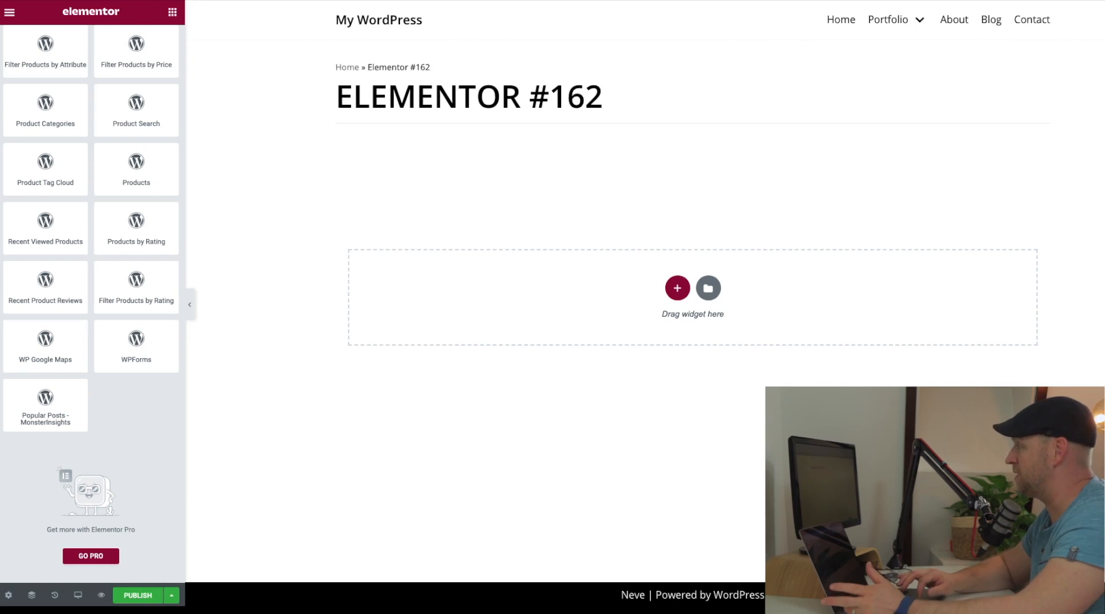
Check how the page looks in its front-end browser tab and return to the editor.
{"action": "key", "text": "ctrl+Tab"}
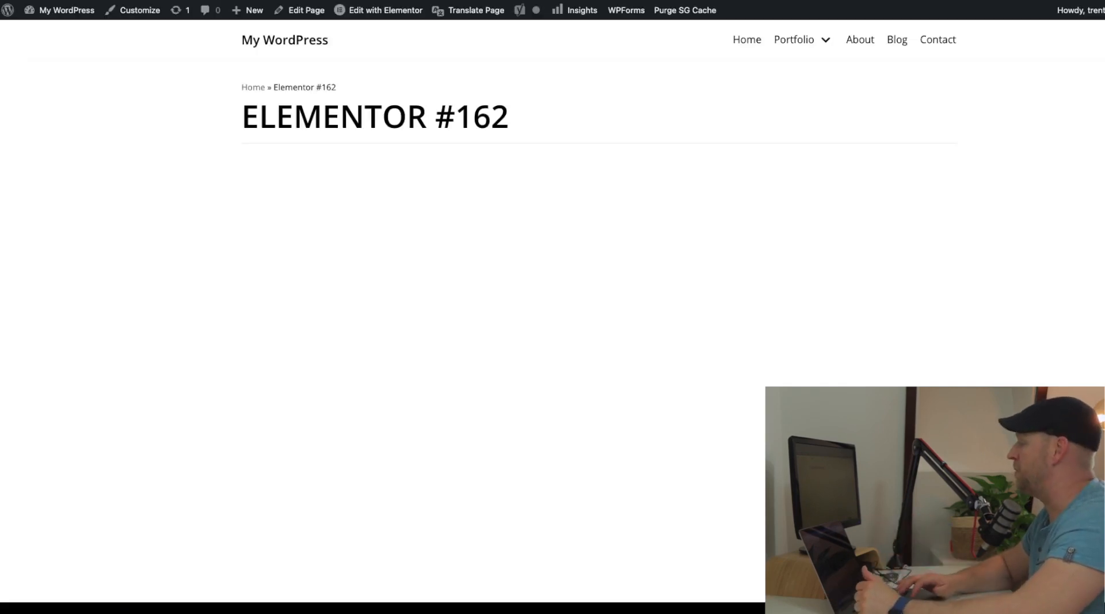
{"action": "key", "text": "ctrl+Tab"}
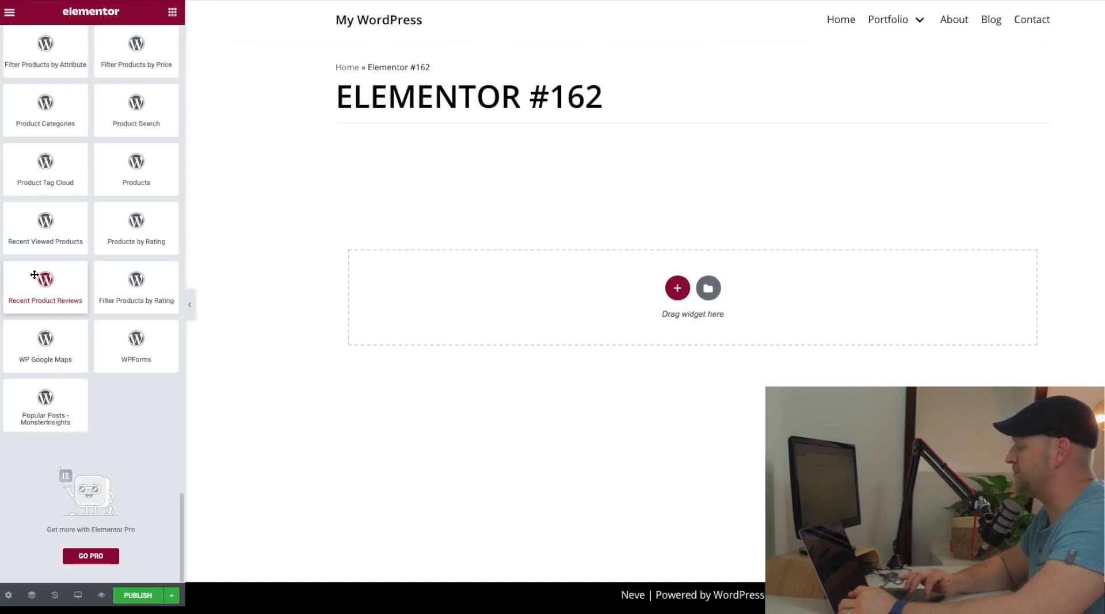
Preview the page in the Mobile responsive mode and switch back to Desktop.
{"action": "left_click", "coordinate": [79, 596]}
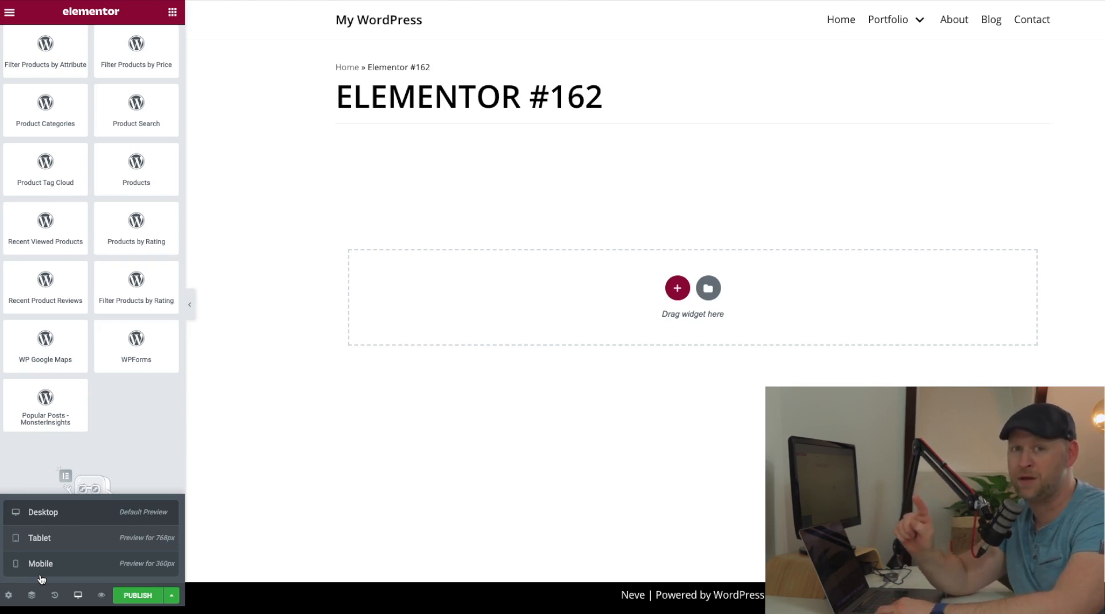
{"action": "left_click", "coordinate": [43, 565]}
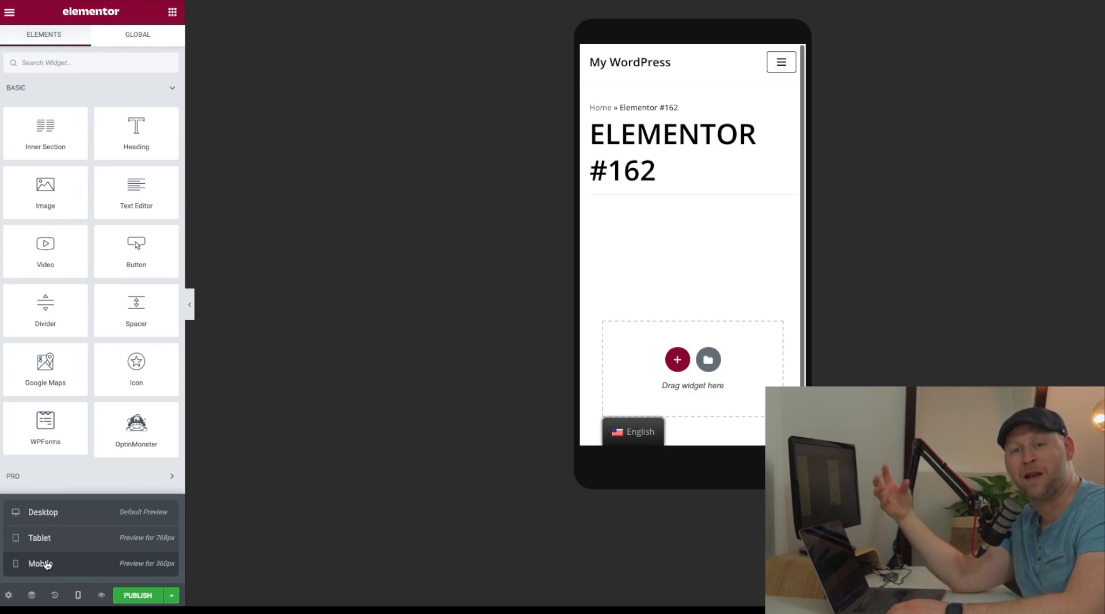
{"action": "scroll", "coordinate": [634, 328], "scroll_direction": "down", "scroll_amount": 1}
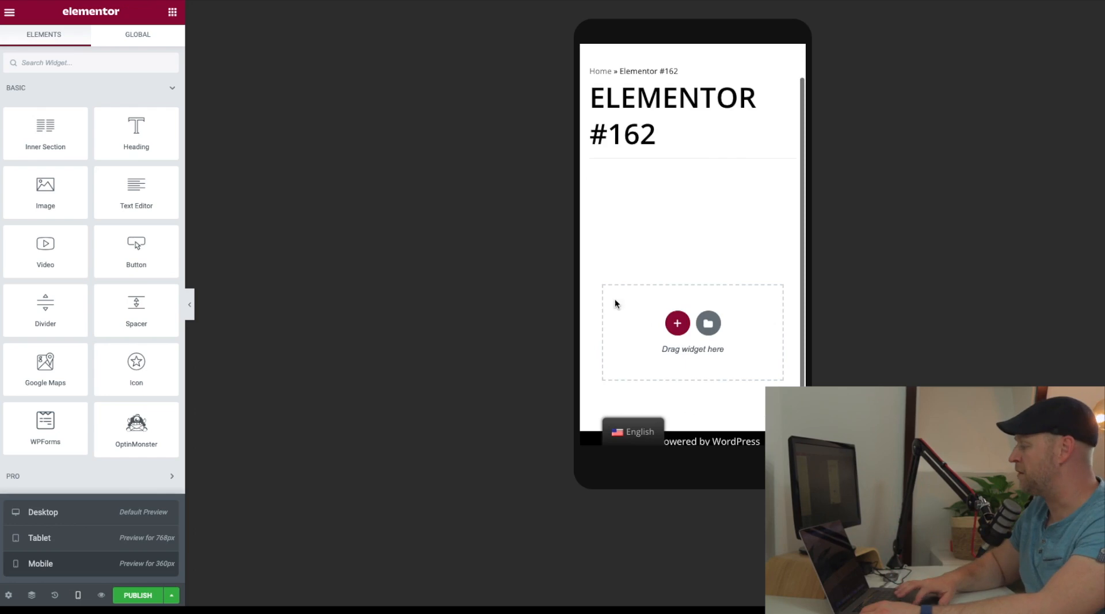
{"action": "left_click", "coordinate": [58, 511]}
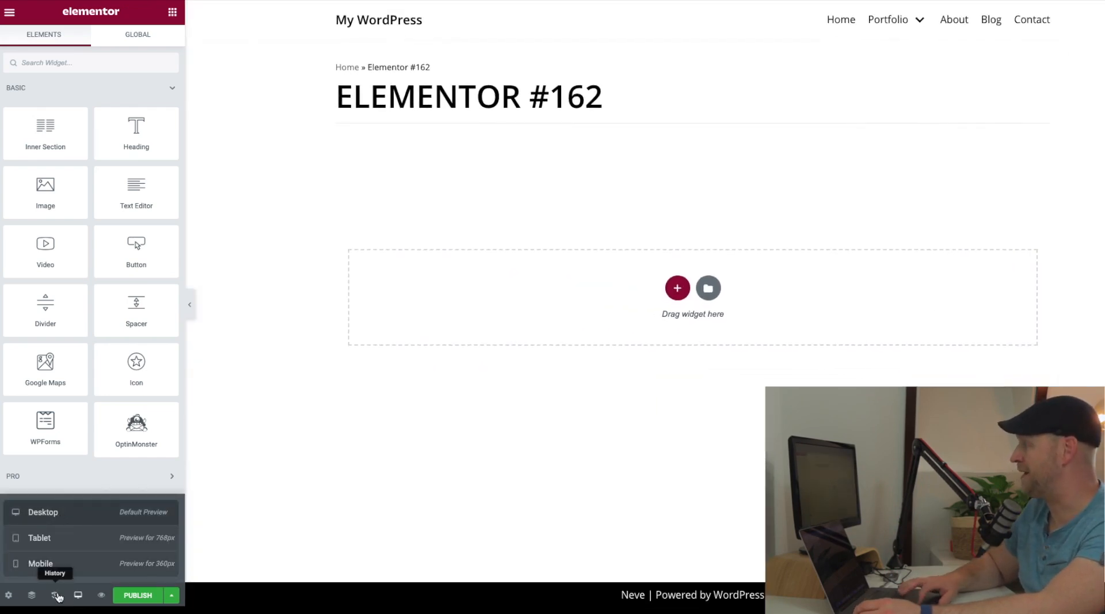
Restore the most recent Image Added action from the page's History, then undo that restoration.
{"action": "left_click", "coordinate": [56, 595]}
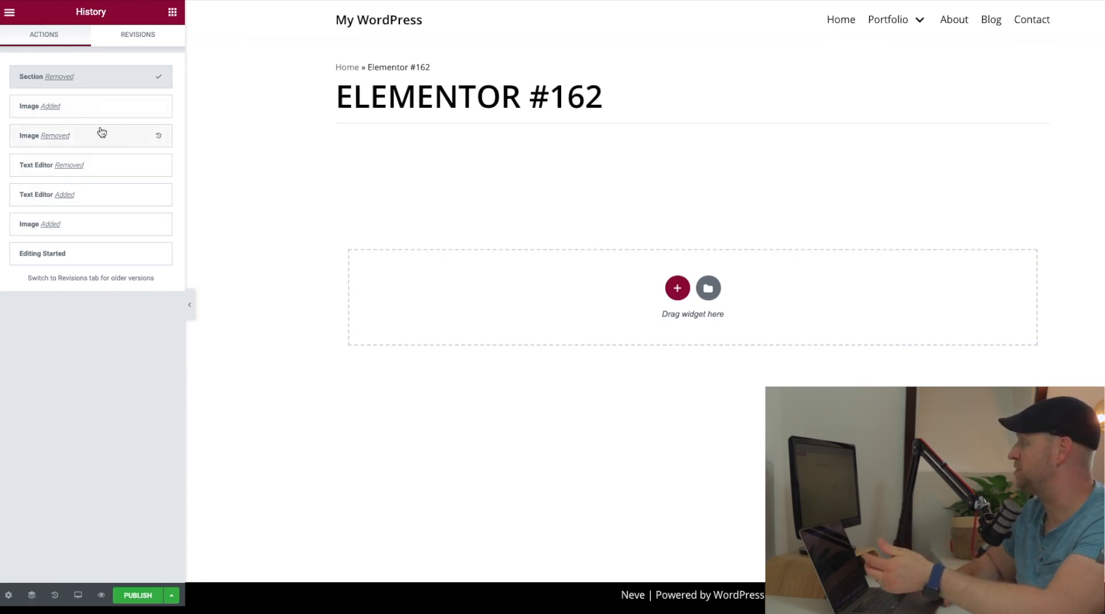
{"action": "left_click", "coordinate": [140, 109]}
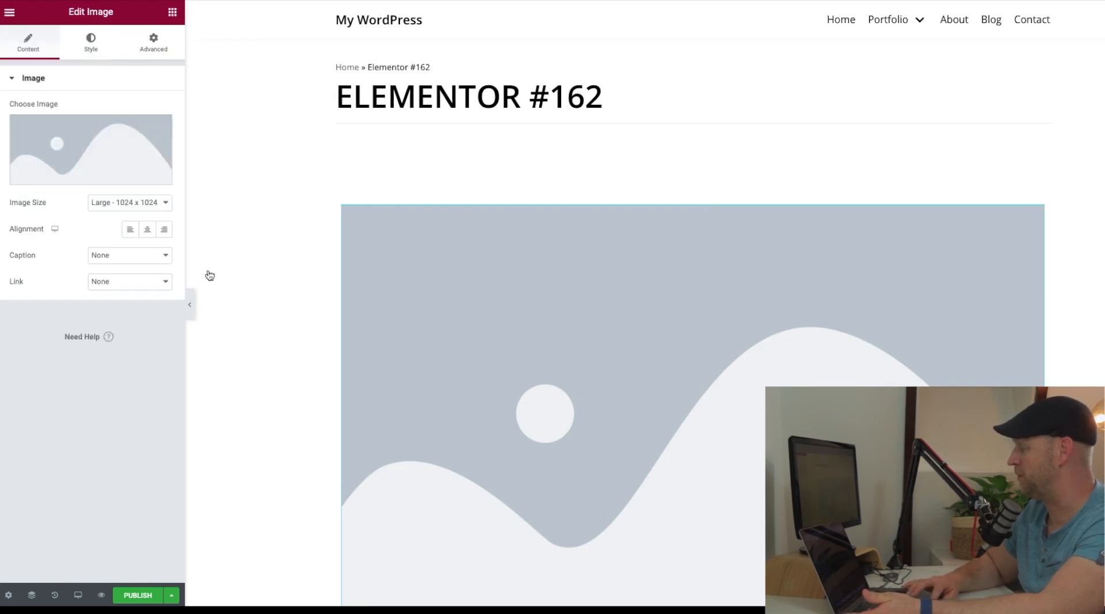
{"action": "key", "text": "super+z"}
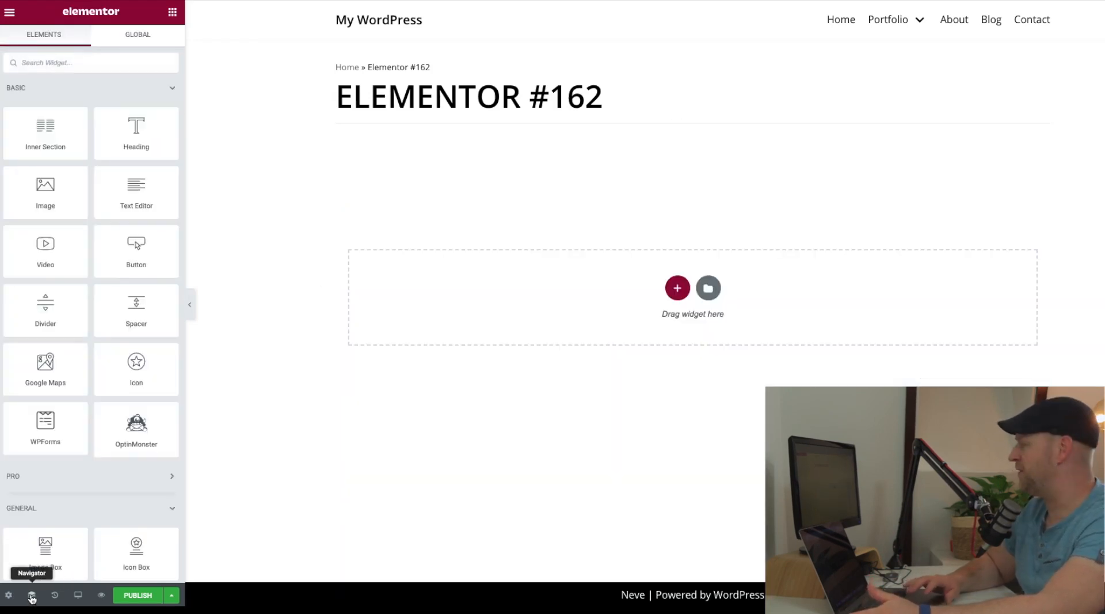
Open and reposition the Navigator, then inspect the page structure by selecting the Text Editor element and its parent column.
{"action": "left_click", "coordinate": [32, 596]}
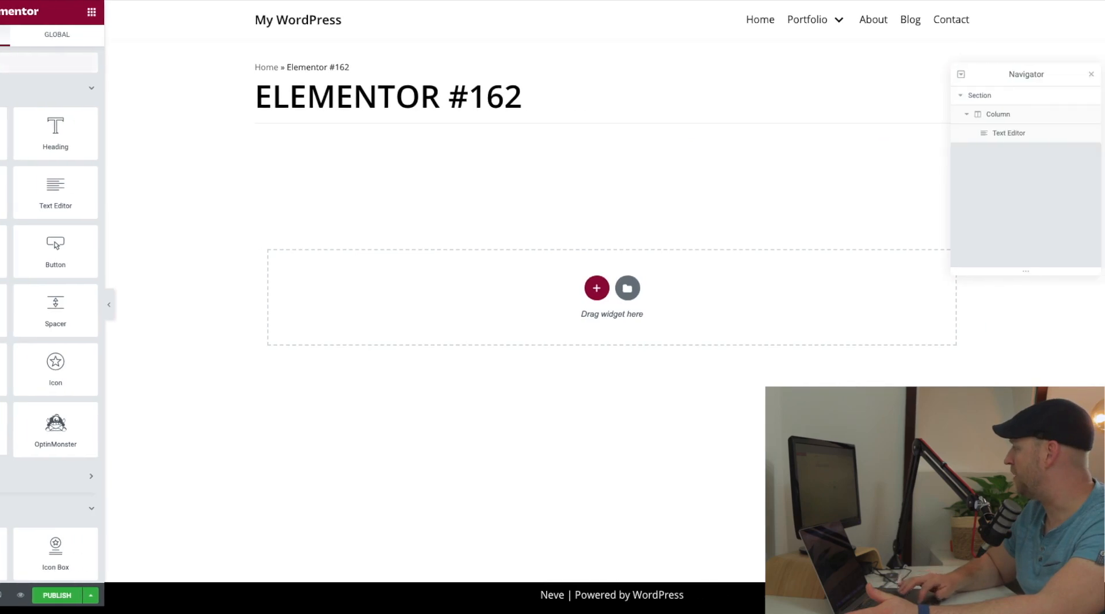
{"action": "mouse_move", "coordinate": [995, 74]}
{"action": "left_mouse_down"}
{"action": "mouse_move", "coordinate": [908, 74]}
{"action": "mouse_move", "coordinate": [990, 57]}
{"action": "left_mouse_up"}
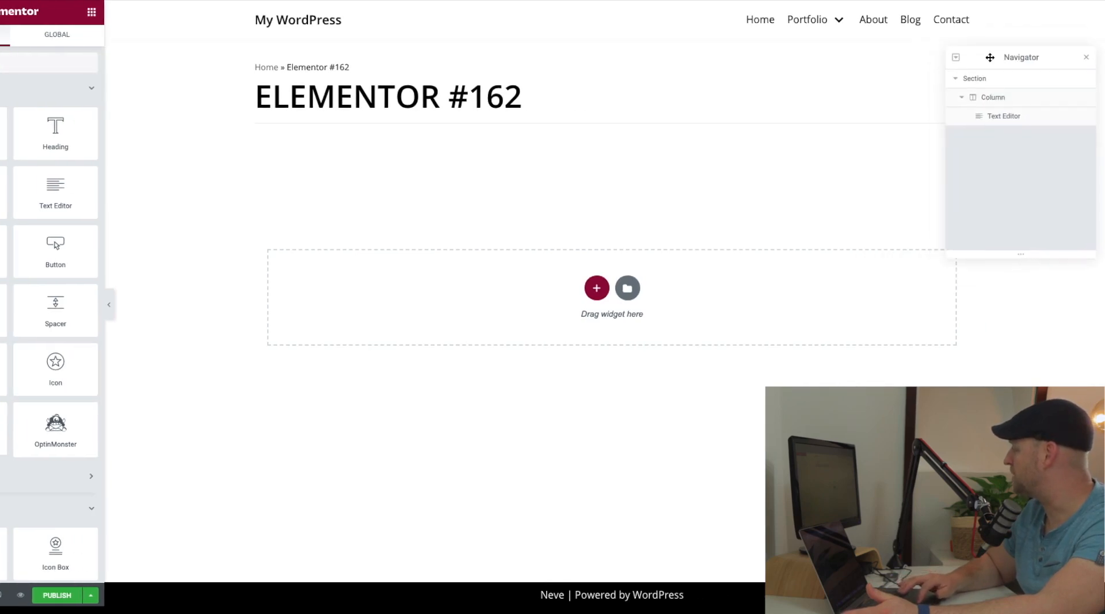
{"action": "left_click", "coordinate": [961, 102]}
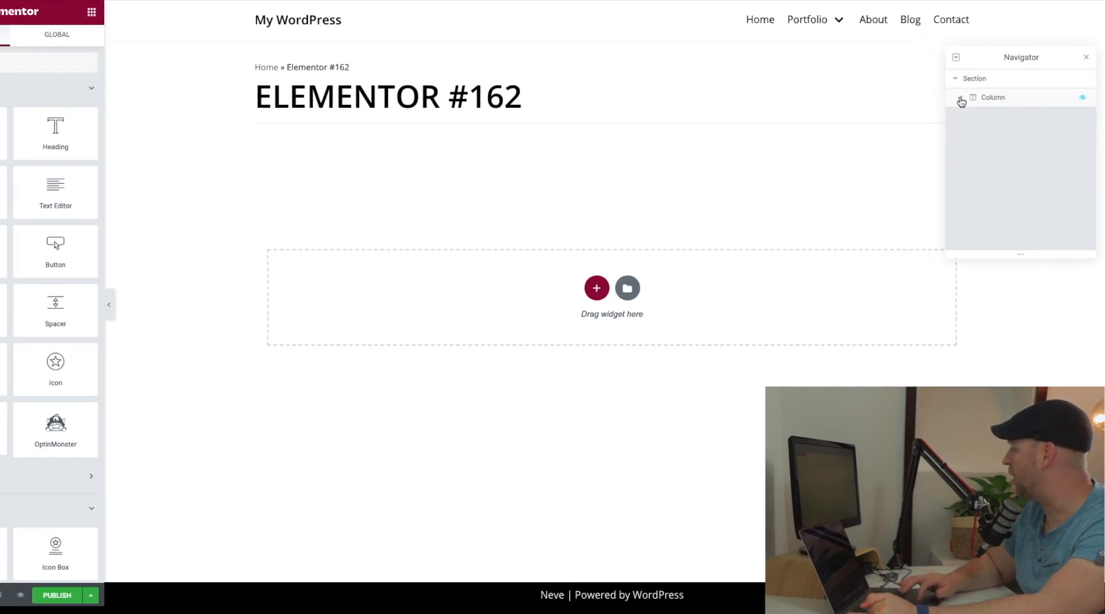
{"action": "left_click", "coordinate": [961, 102]}
{"action": "left_click", "coordinate": [987, 114]}
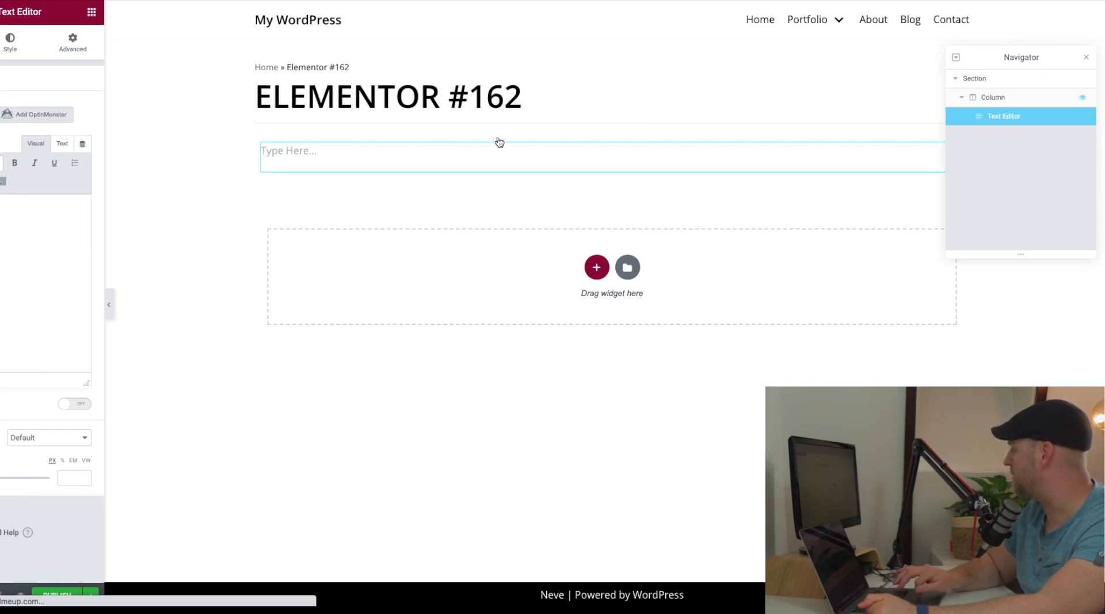
{"action": "left_click", "coordinate": [857, 140]}
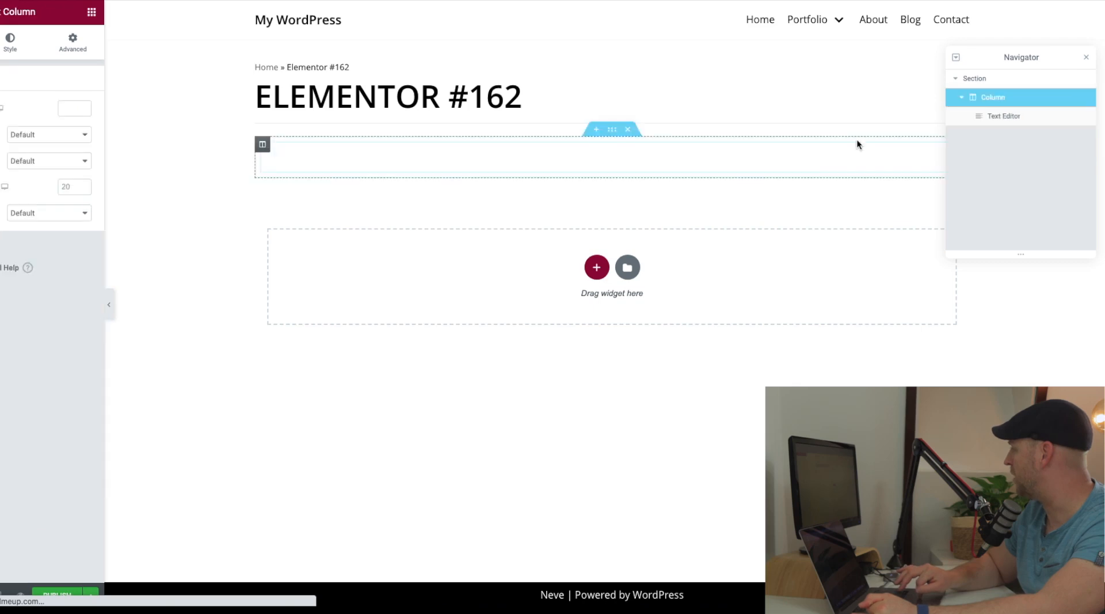
Select the Text Editor element in the Navigator and hide the page title in the page settings.
{"action": "left_click", "coordinate": [992, 117]}
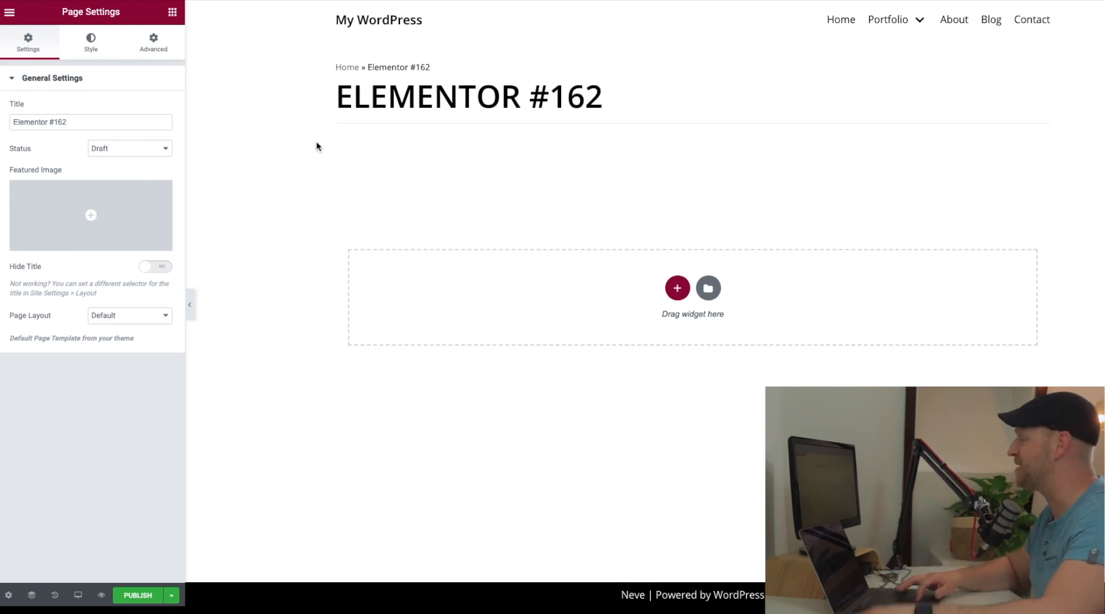
{"action": "left_click", "coordinate": [161, 266]}
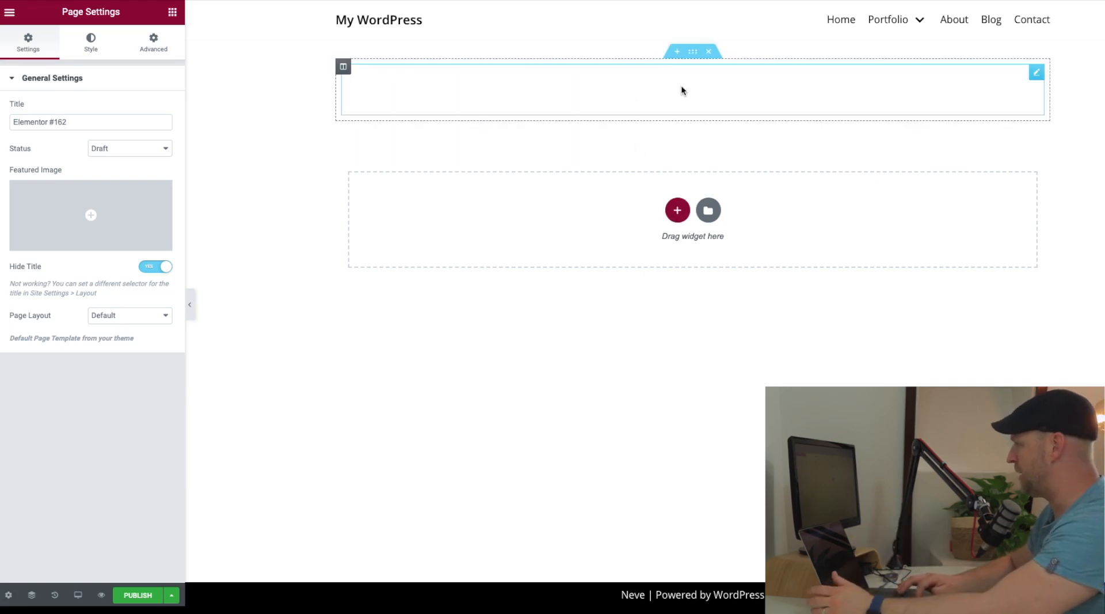
Add a new single-column section, set its boxed content width to 1600 and check the Columns Gap options.
{"action": "left_click", "coordinate": [172, 16]}
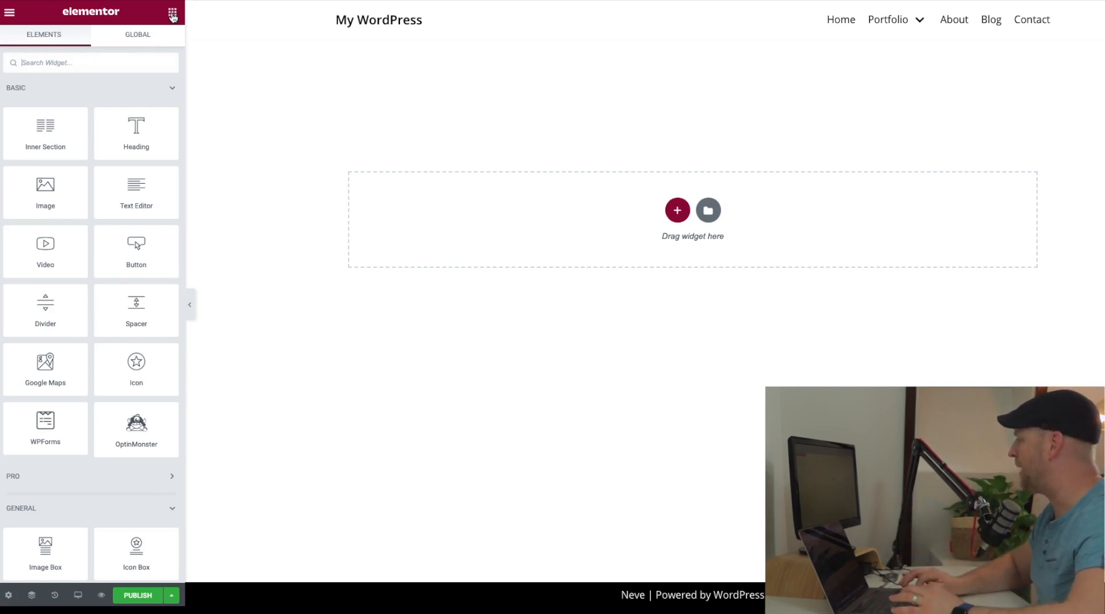
{"action": "left_click", "coordinate": [677, 210]}
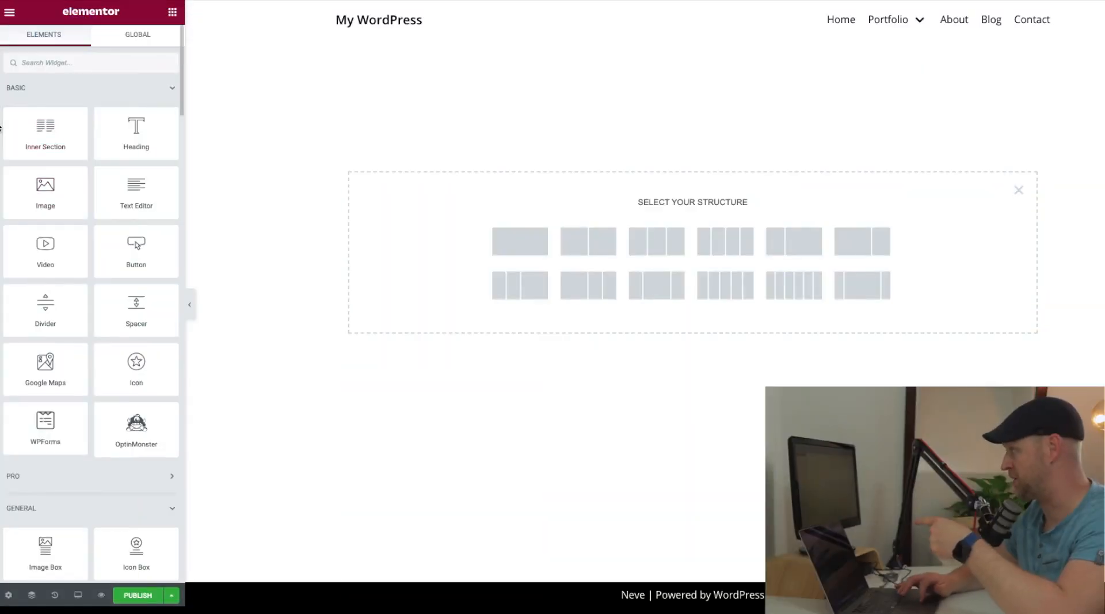
{"action": "left_click", "coordinate": [521, 239]}
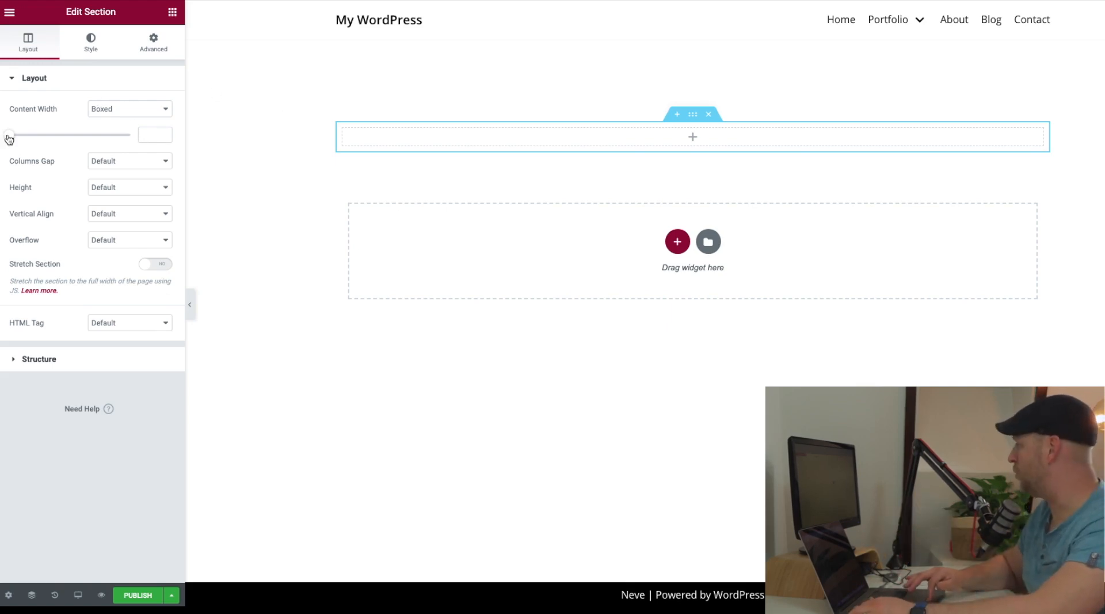
{"action": "left_click_drag", "start_coordinate": [16, 137], "coordinate": [169, 130]}
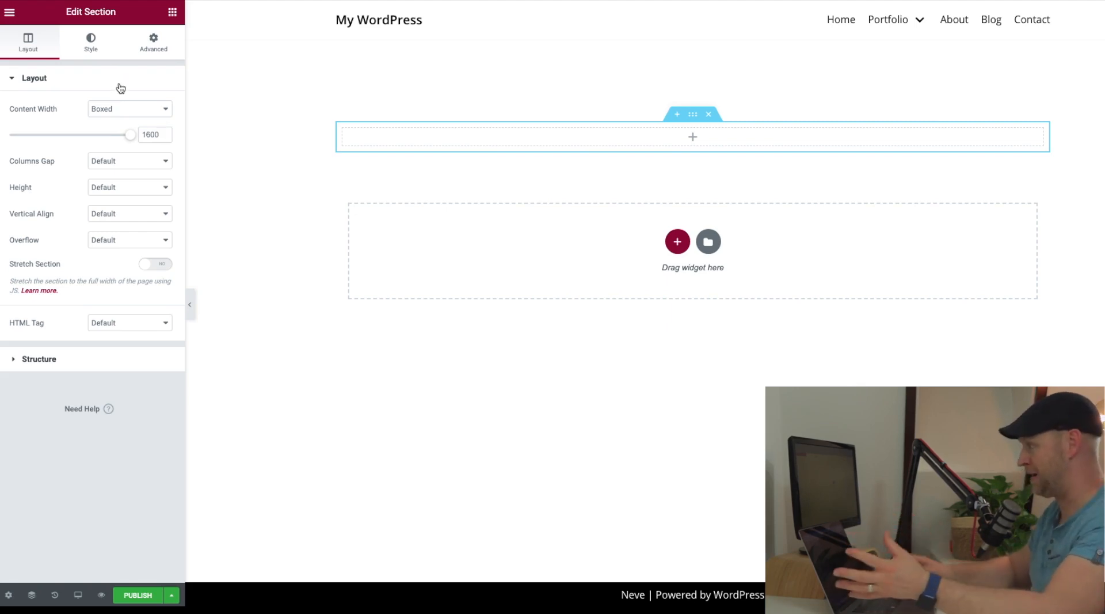
{"action": "left_click", "coordinate": [149, 164]}
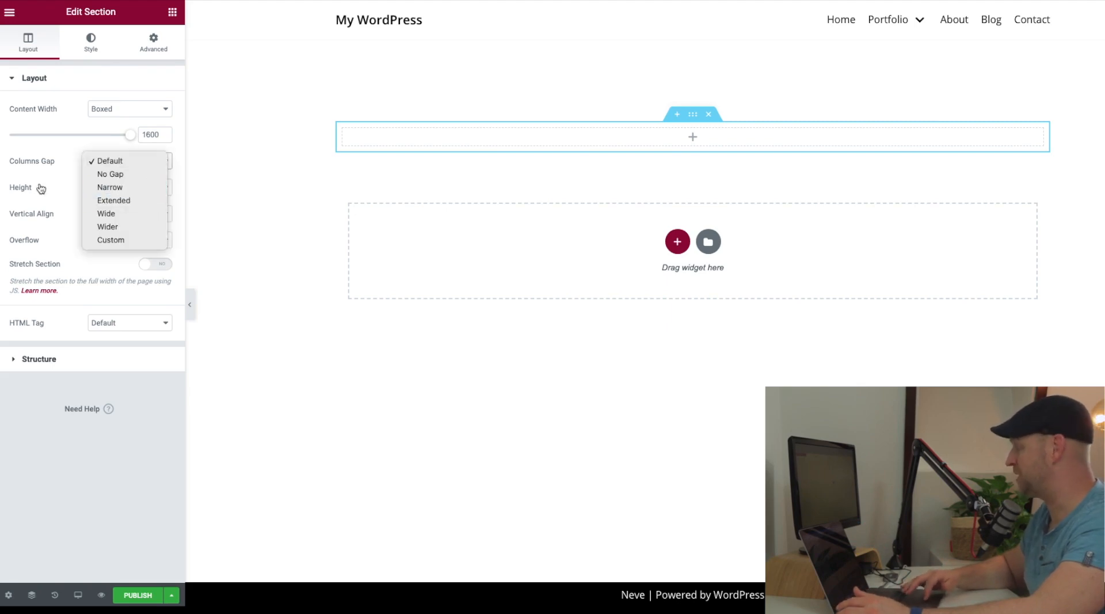
{"action": "left_click", "coordinate": [263, 224]}
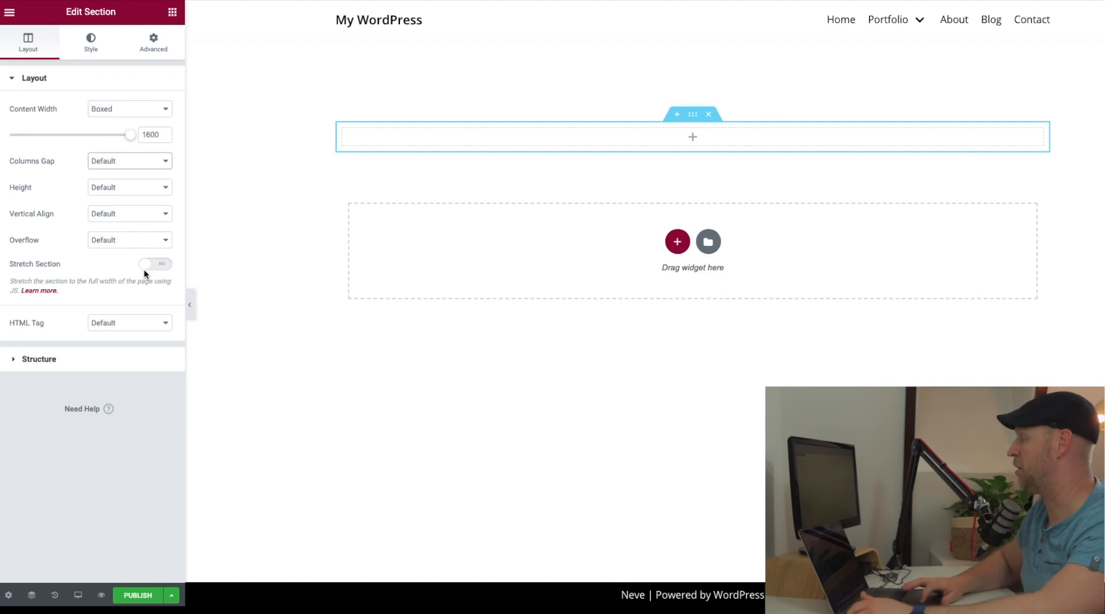
Give the section a classic background with the colour #000000.
{"action": "left_click", "coordinate": [87, 45]}
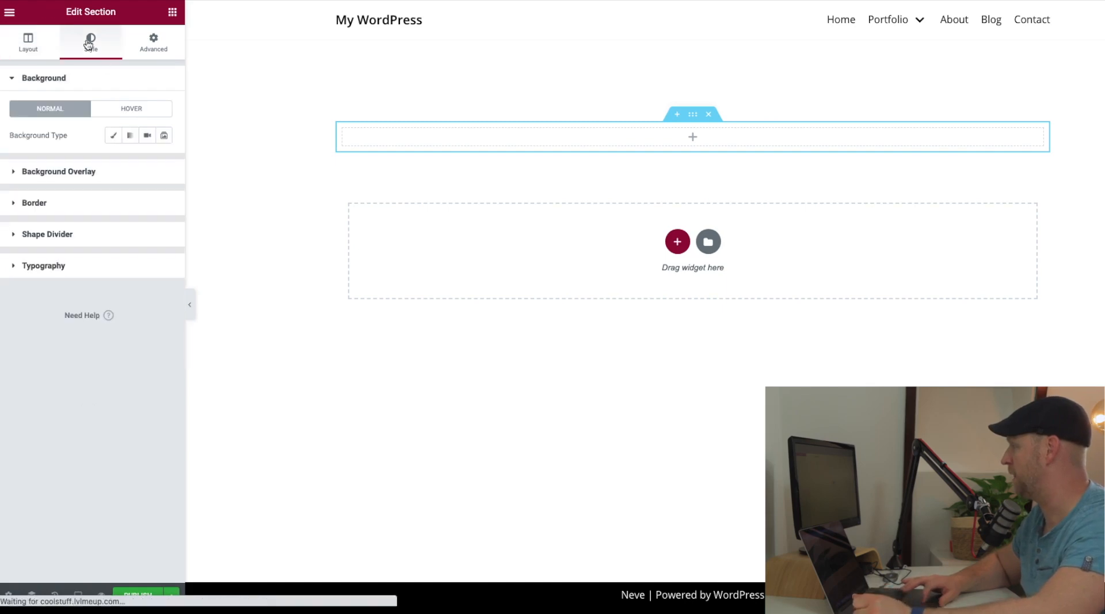
{"action": "left_click", "coordinate": [114, 136]}
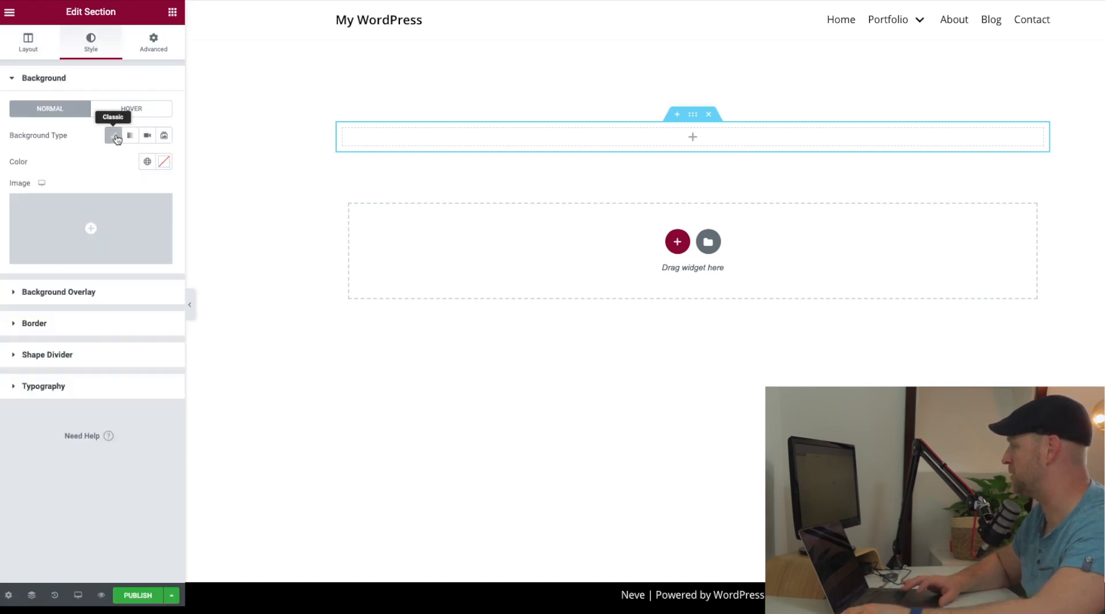
{"action": "left_click", "coordinate": [165, 162]}
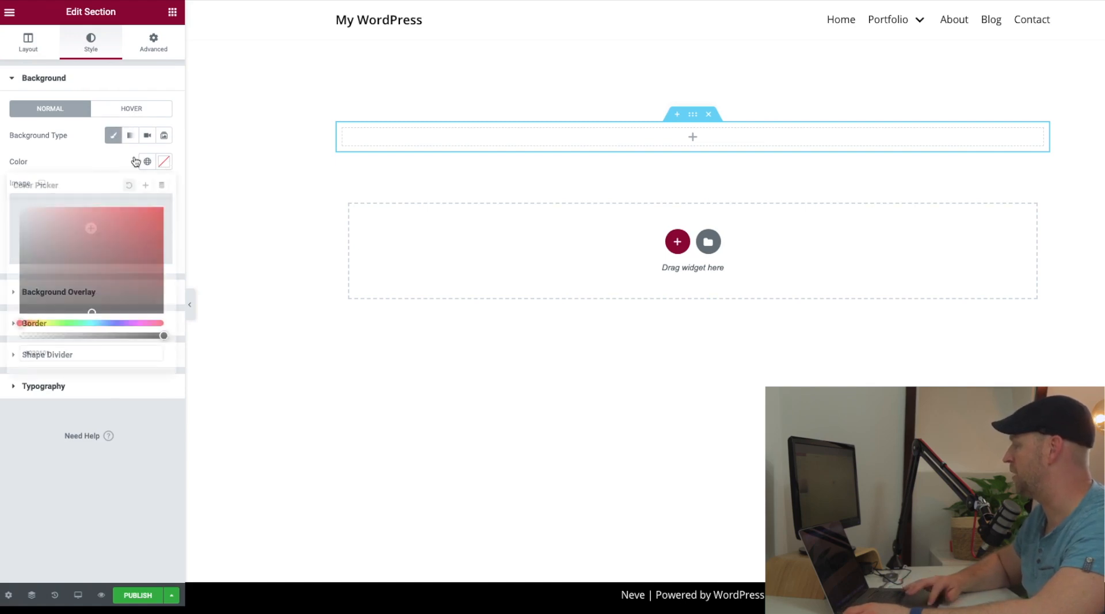
{"action": "left_click_drag", "start_coordinate": [102, 253], "coordinate": [1, 363]}
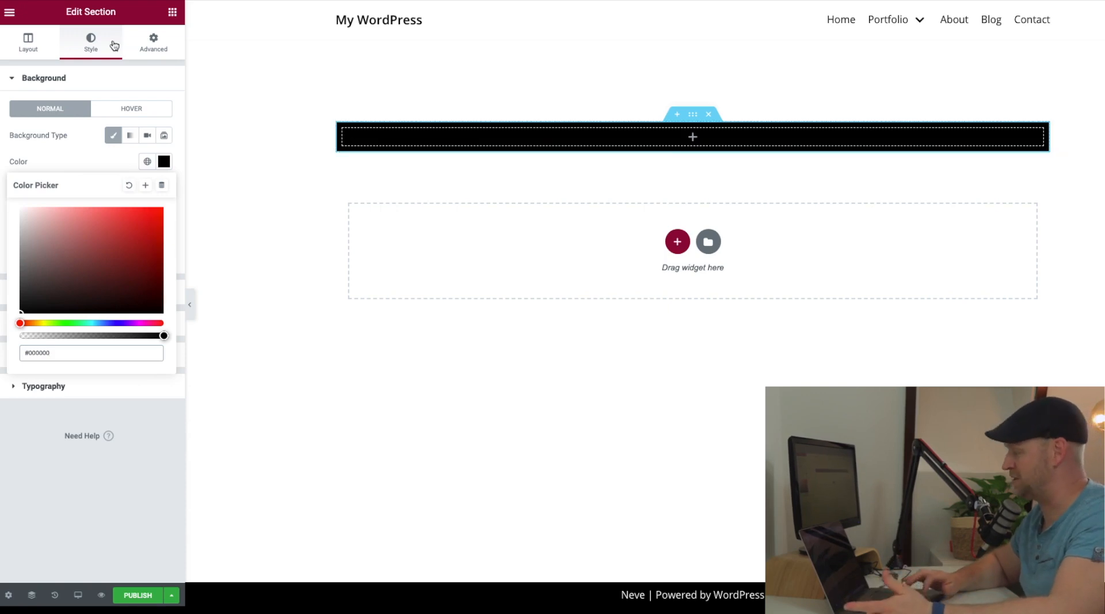
Stretch the section to the full width of the page.
{"action": "left_click", "coordinate": [34, 49]}
{"action": "left_click", "coordinate": [34, 49]}
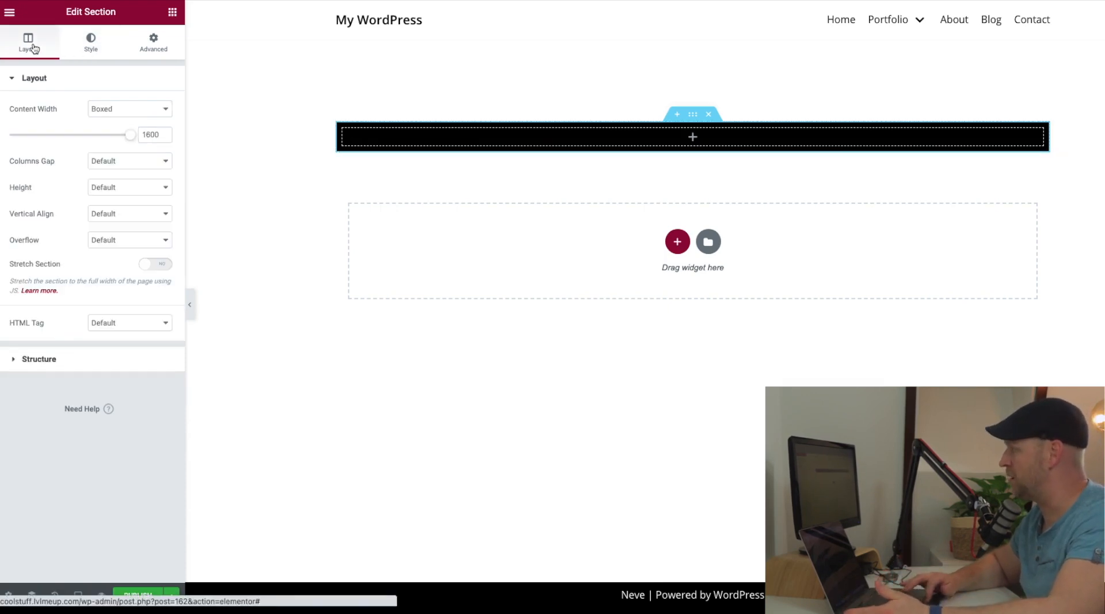
{"action": "left_click", "coordinate": [152, 265]}
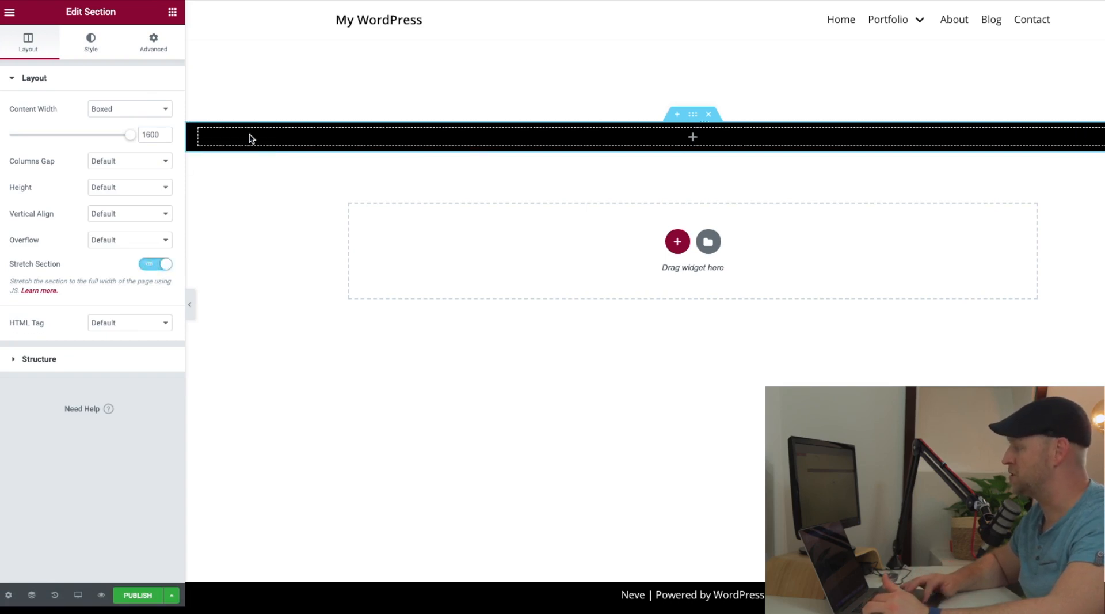
Preview the stretched section in the Mobile and Tablet responsive modes and return to Desktop.
{"action": "left_click", "coordinate": [82, 596]}
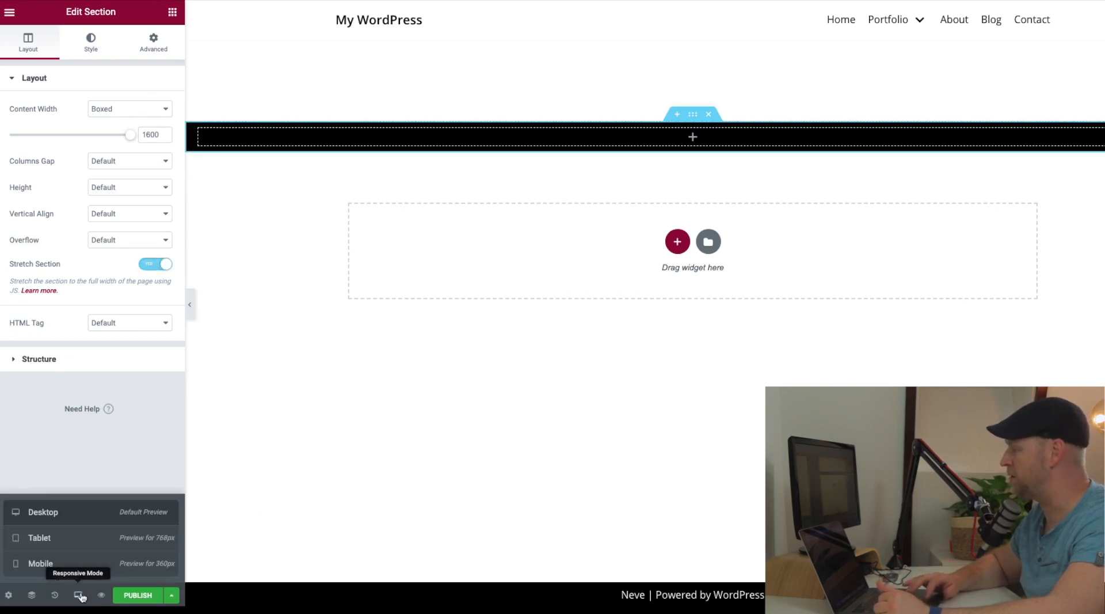
{"action": "left_click", "coordinate": [57, 564]}
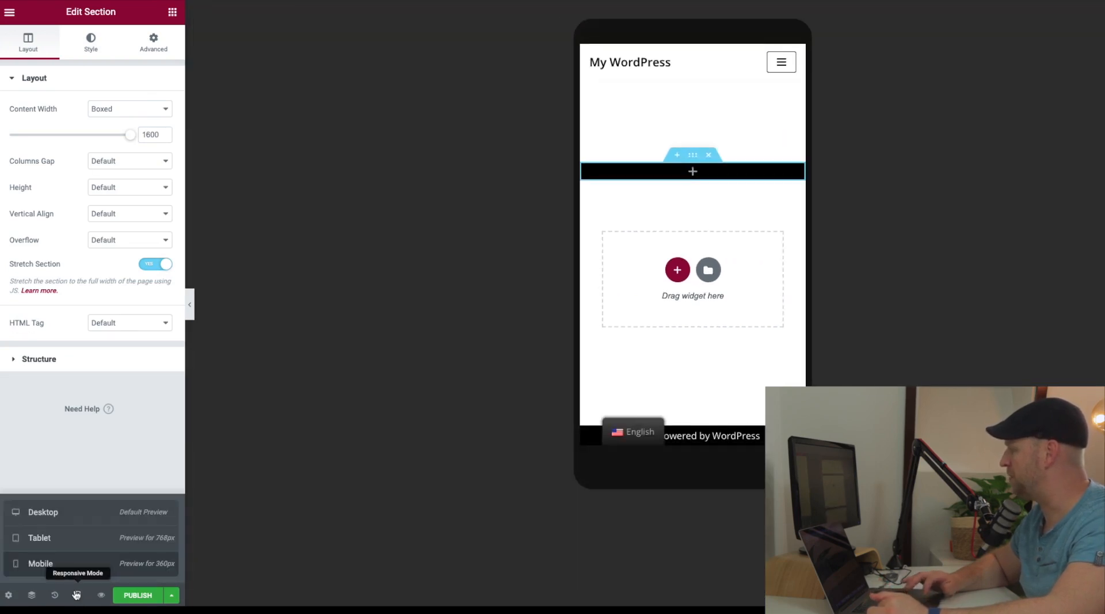
{"action": "left_click", "coordinate": [61, 537]}
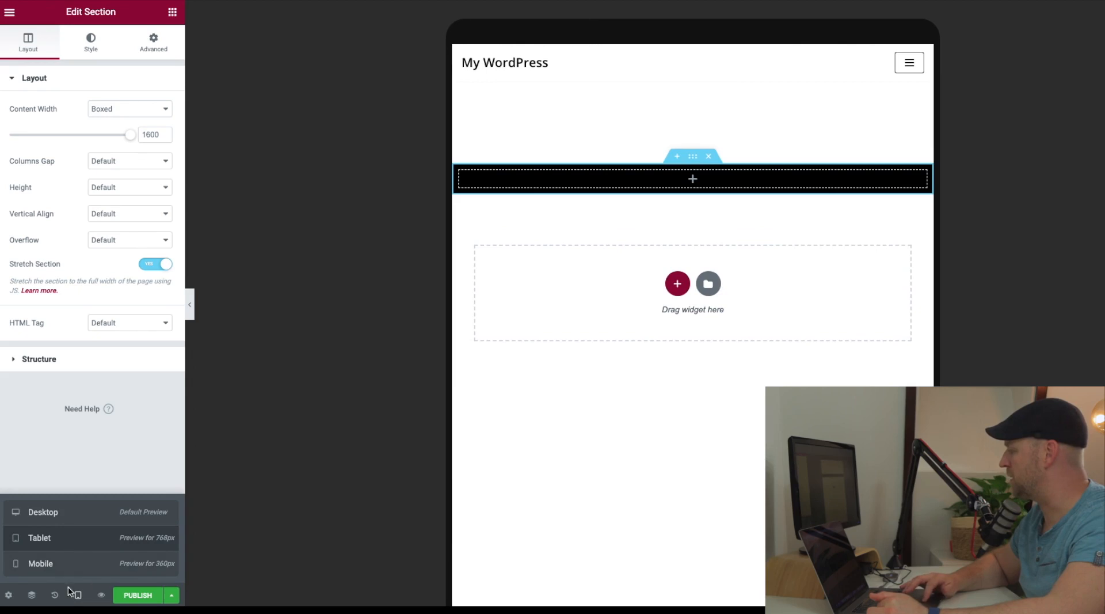
{"action": "left_click", "coordinate": [57, 512]}
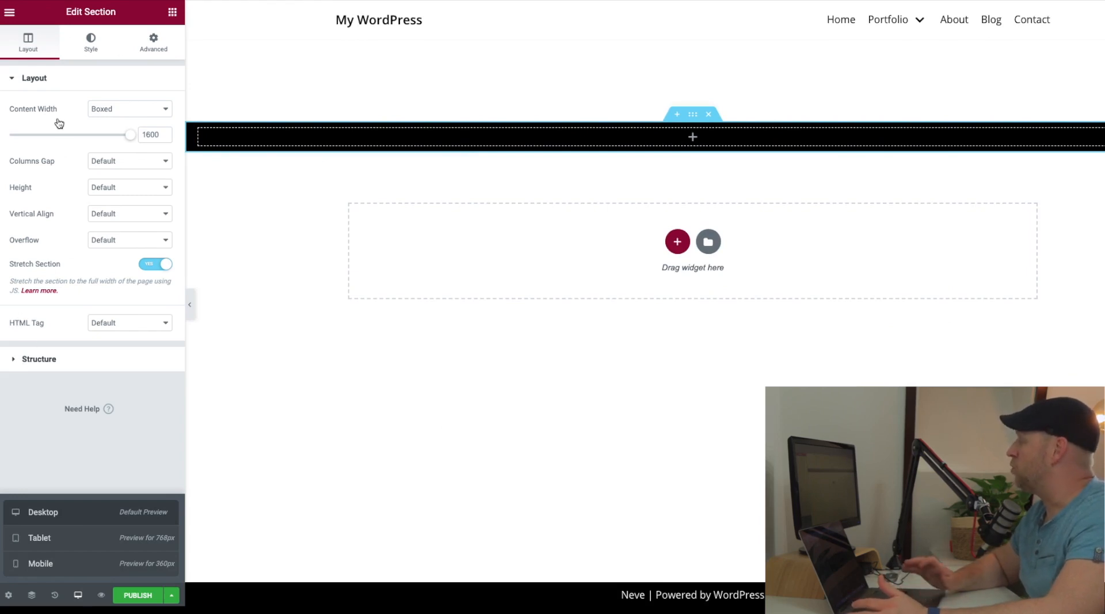
Give the section a classic red hover background with a transition duration of 2.1.
{"action": "left_click", "coordinate": [90, 41]}
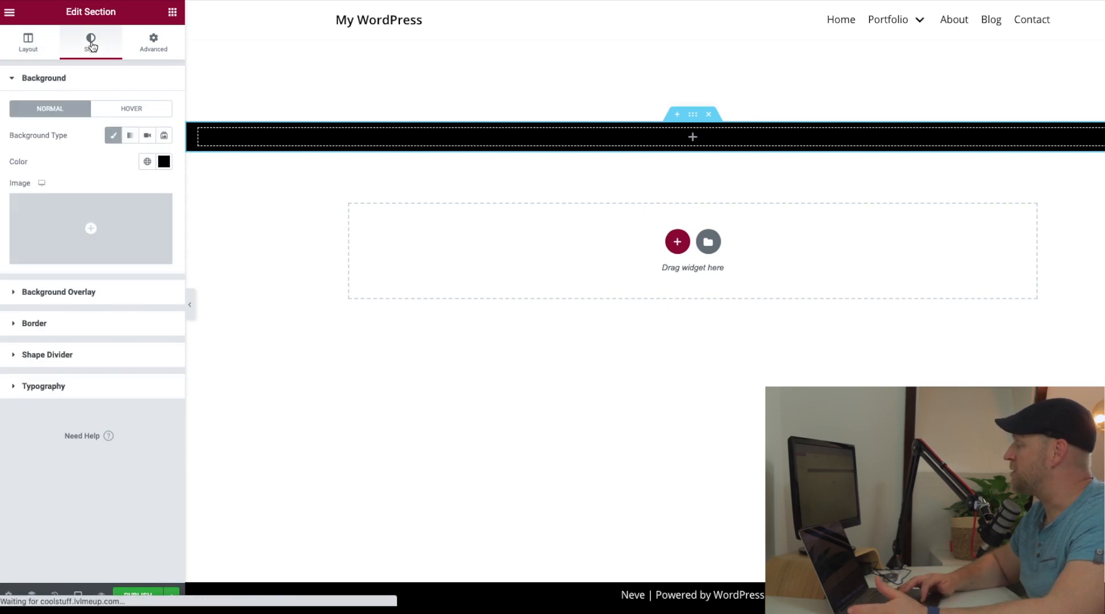
{"action": "left_click", "coordinate": [113, 112]}
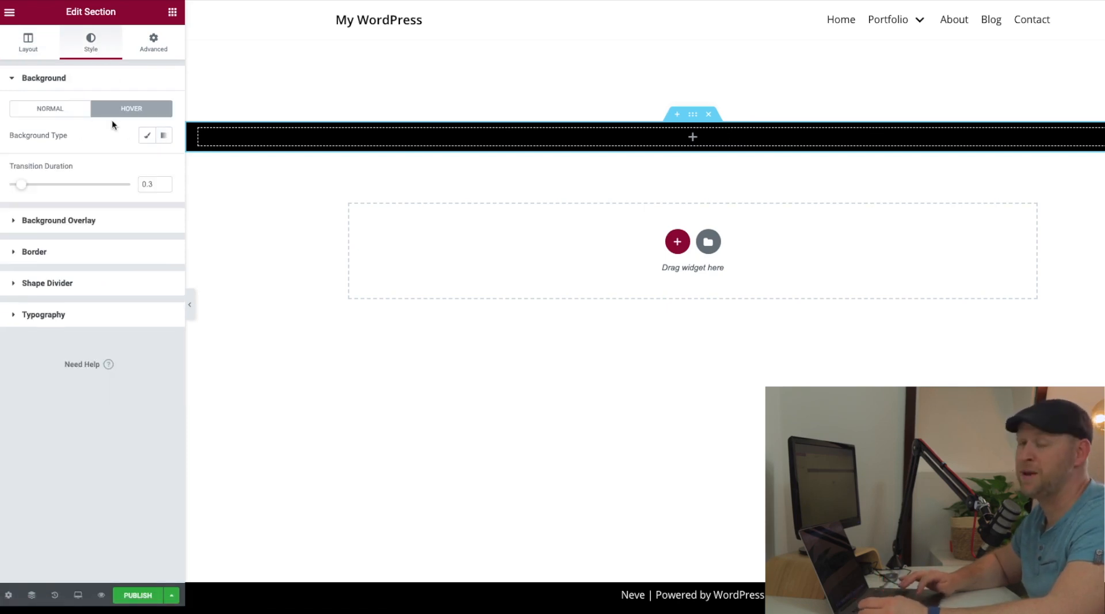
{"action": "left_click", "coordinate": [142, 135]}
{"action": "left_click", "coordinate": [164, 163]}
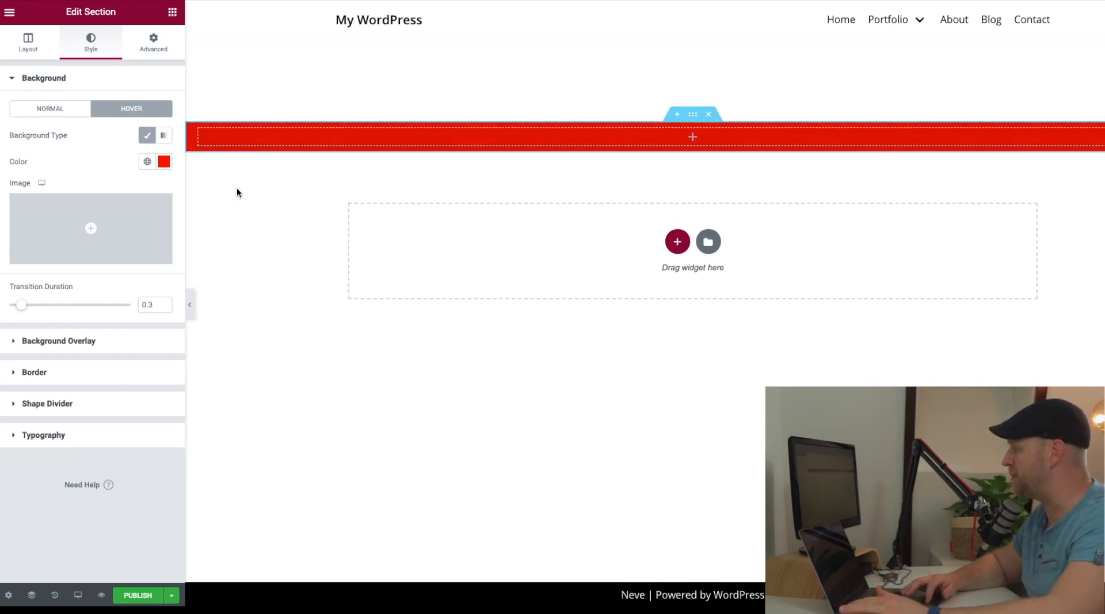
{"action": "left_click_drag", "start_coordinate": [1, 311], "coordinate": [3, 310]}
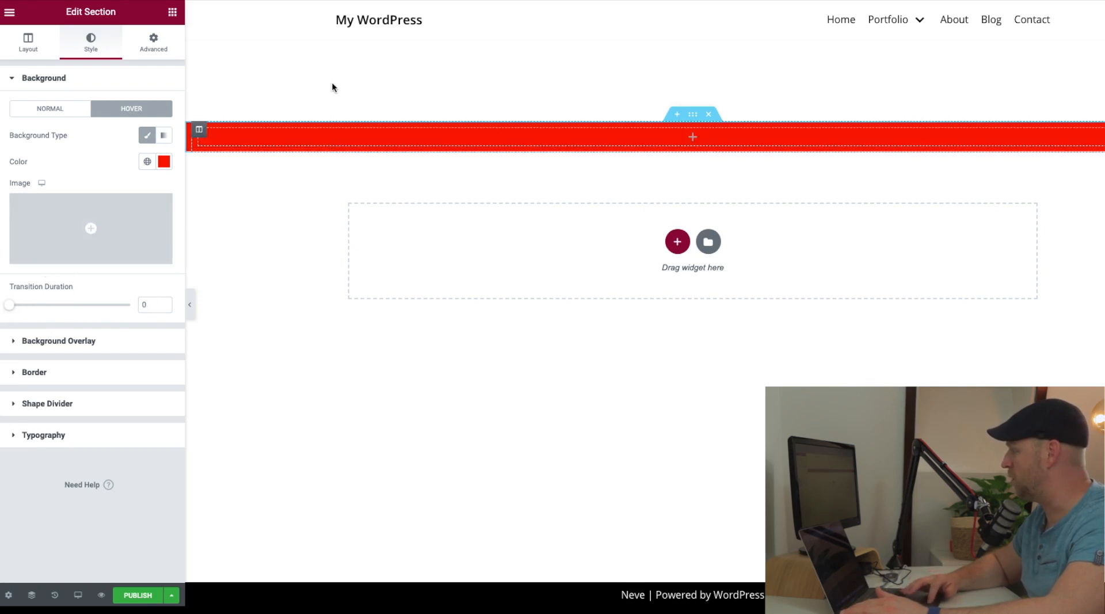
{"action": "left_click_drag", "start_coordinate": [26, 309], "coordinate": [96, 305]}
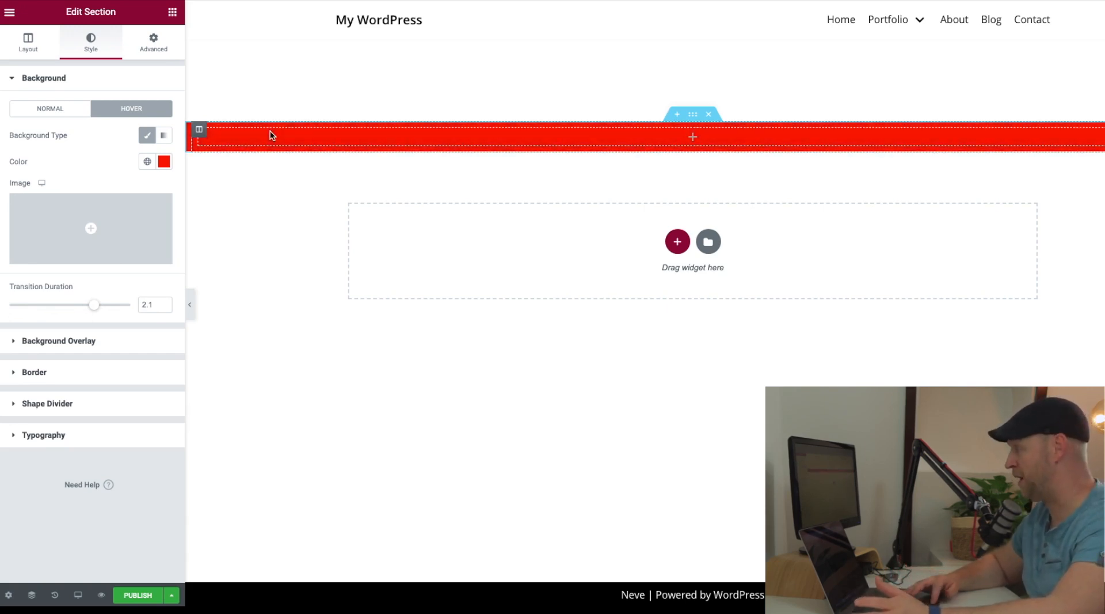
Review the section's Background Overlay, Border and Typography style options.
{"action": "left_click", "coordinate": [12, 340]}
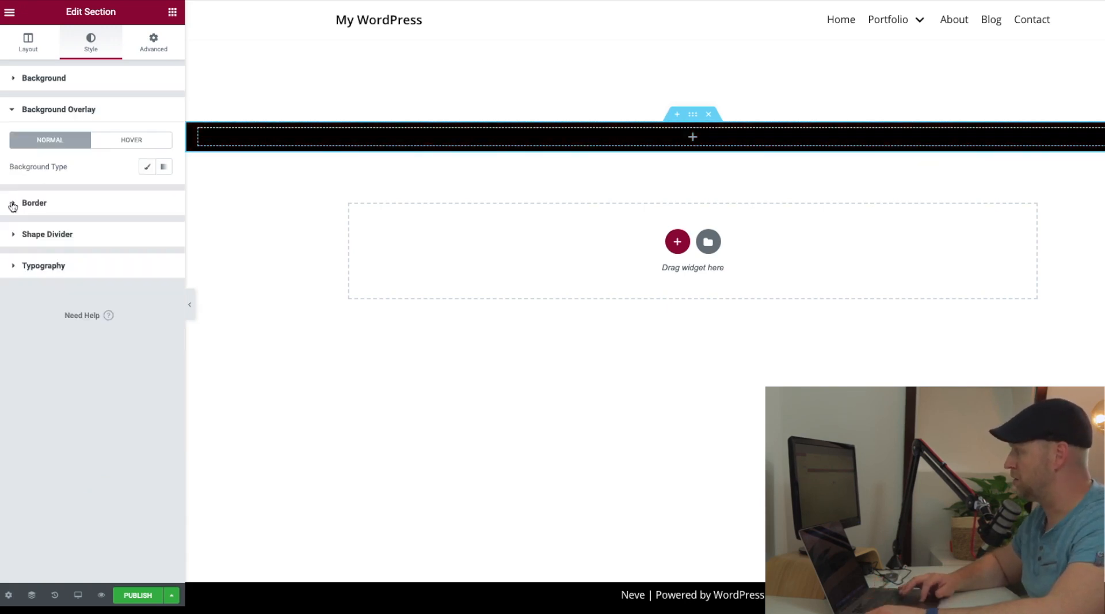
{"action": "left_click", "coordinate": [12, 202]}
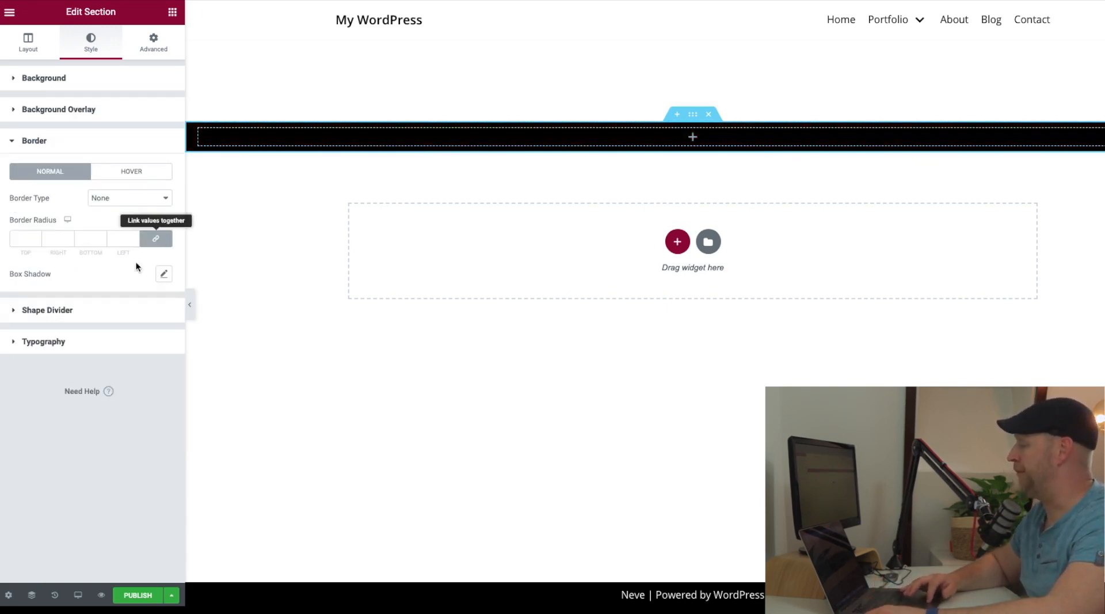
{"action": "left_click", "coordinate": [14, 342]}
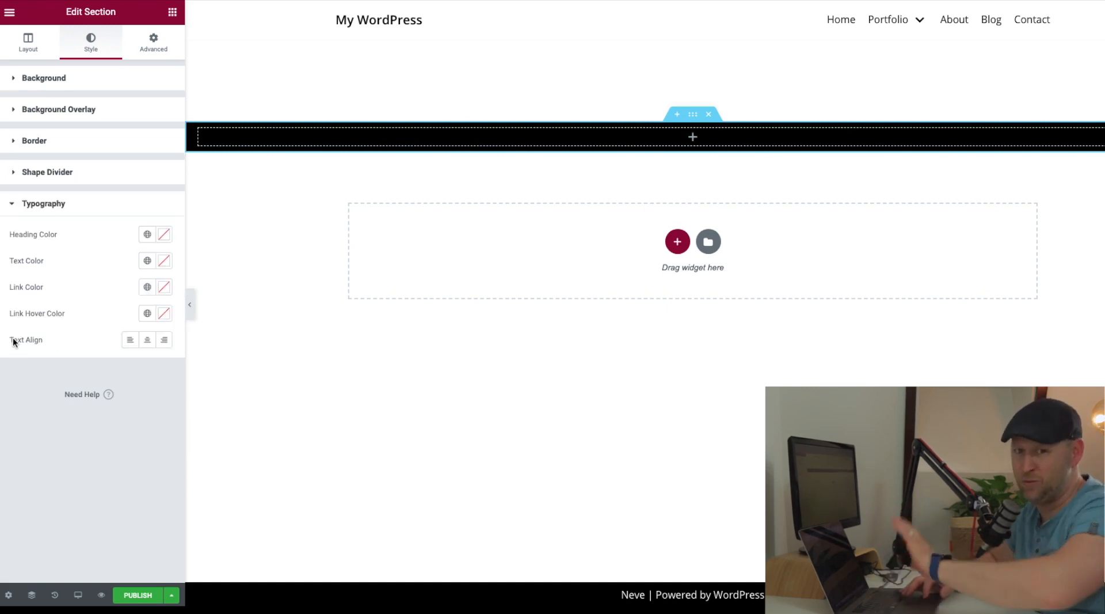
Review the section's Advanced settings, including margin, CSS ID, CSS classes and Custom CSS.
{"action": "left_click", "coordinate": [153, 42]}
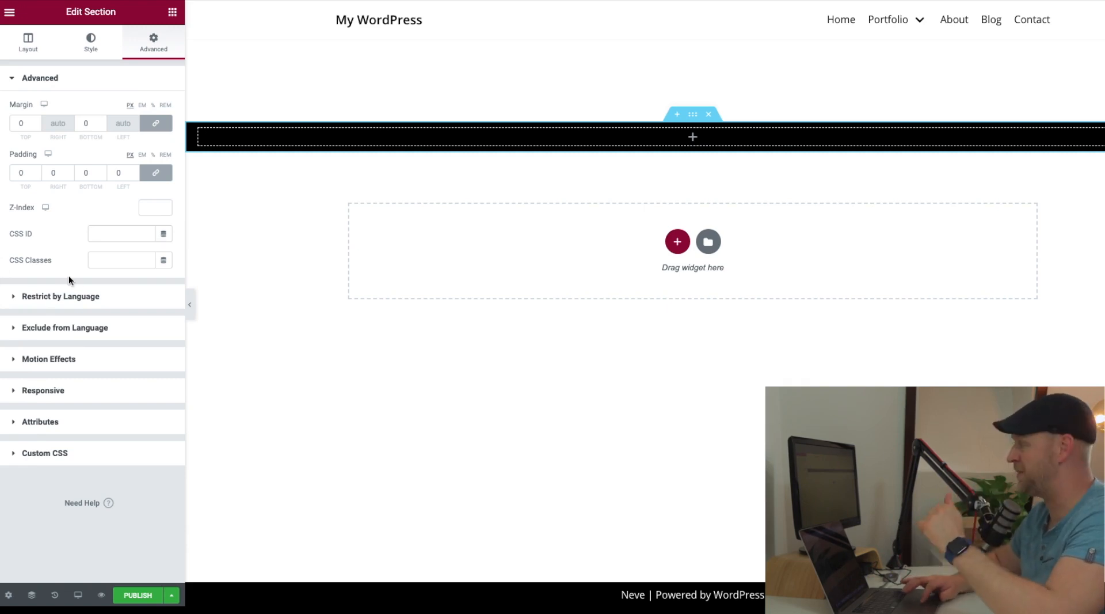
{"action": "left_click_drag", "start_coordinate": [6, 104], "coordinate": [91, 102]}
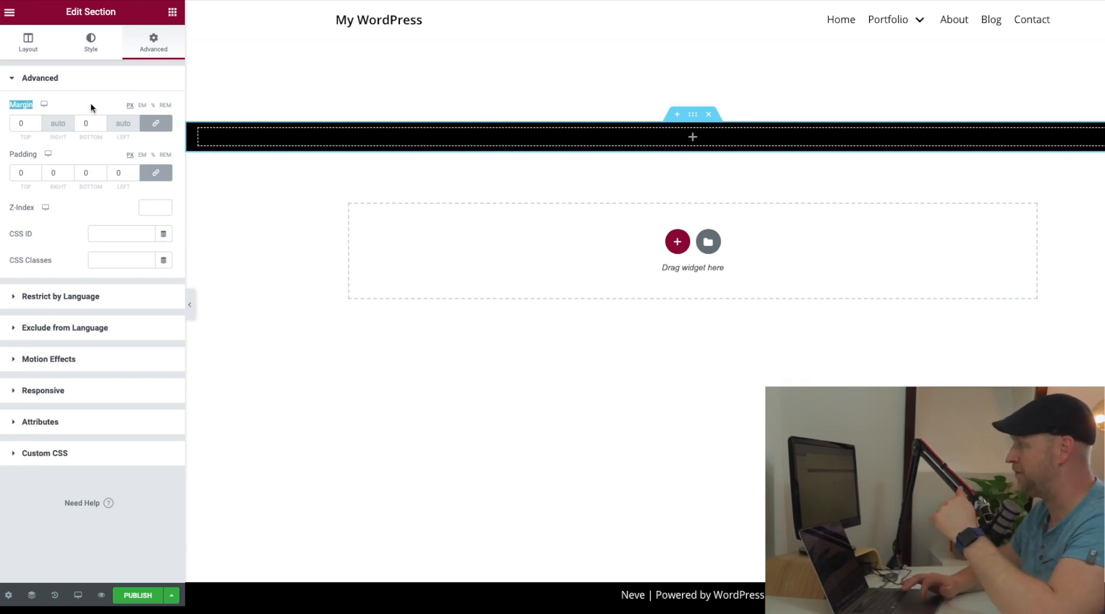
{"action": "left_click", "coordinate": [58, 206]}
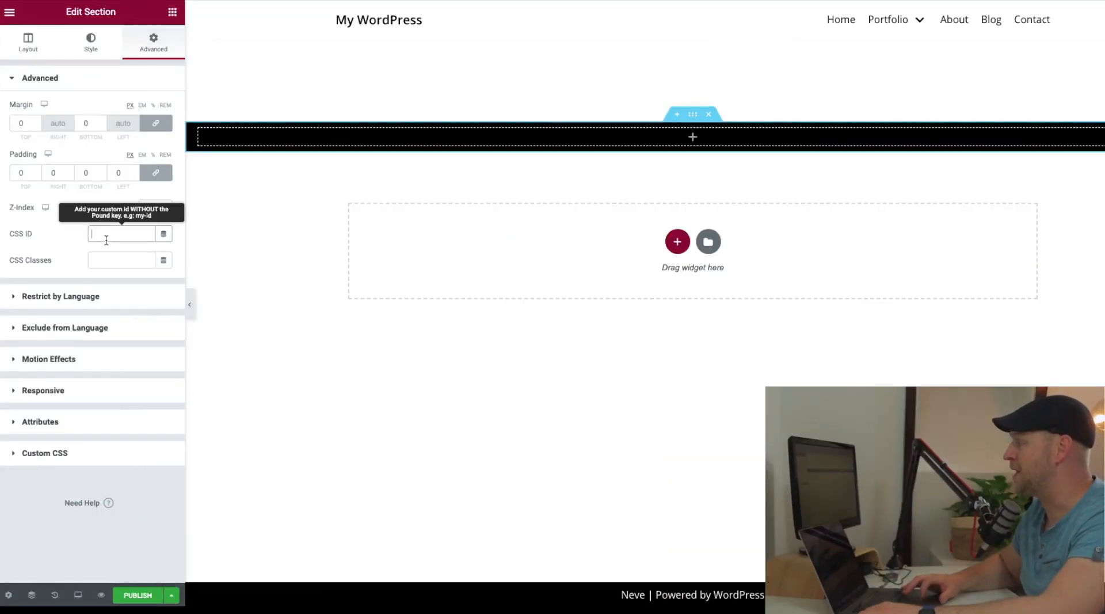
{"action": "left_click", "coordinate": [102, 263]}
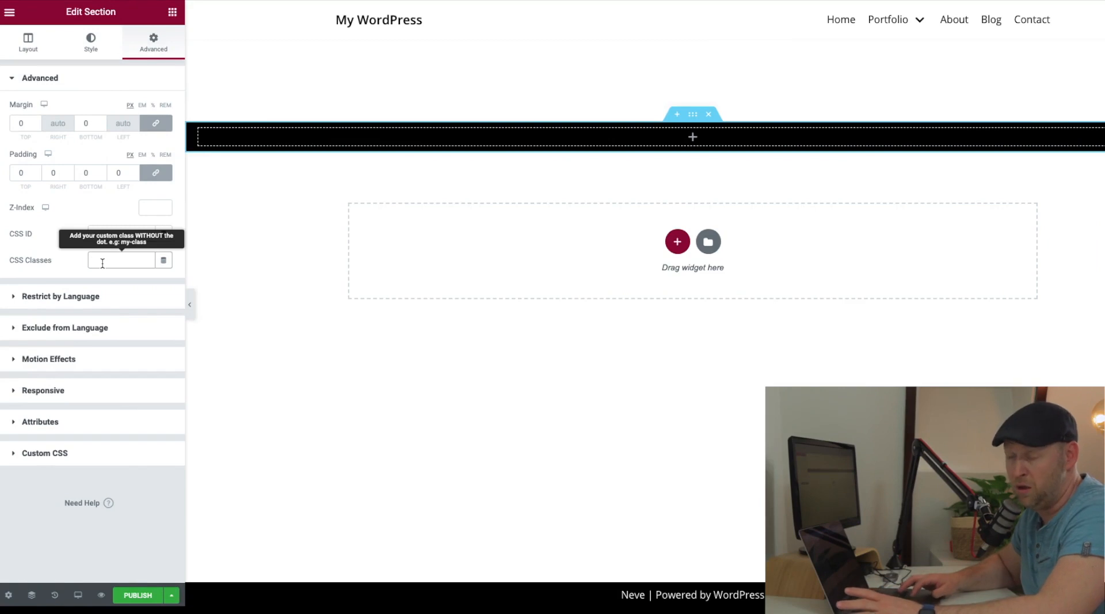
{"action": "left_click", "coordinate": [13, 453]}
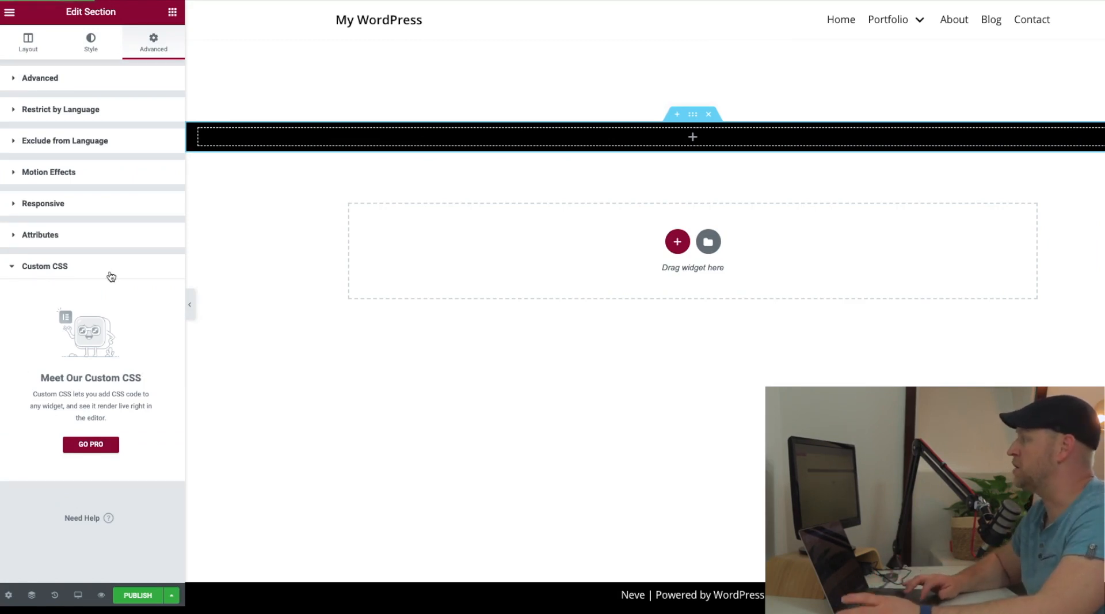
{"action": "left_click", "coordinate": [23, 77]}
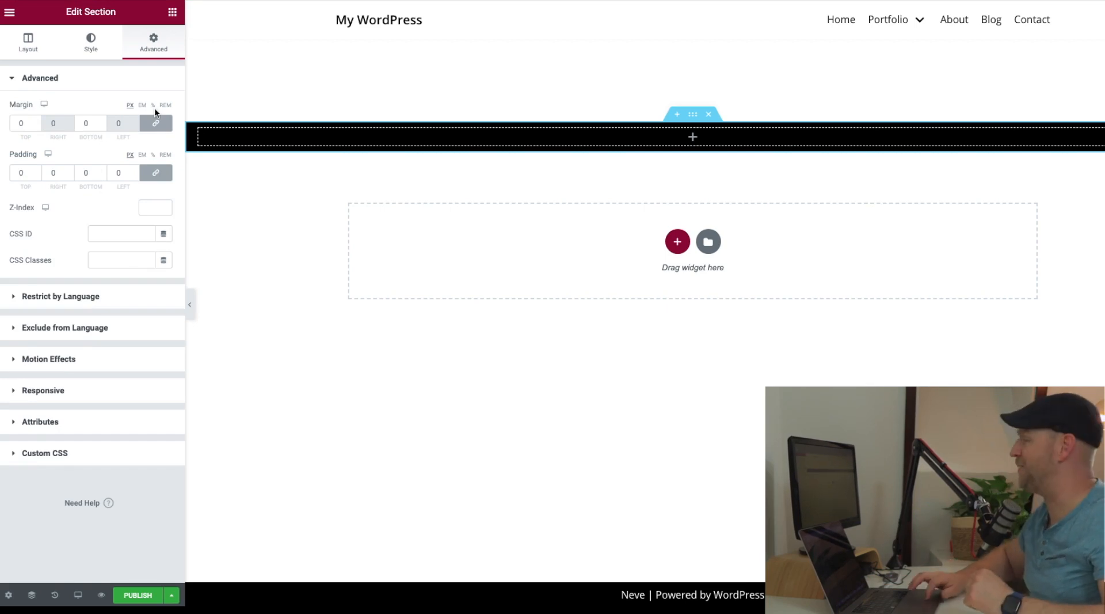
Add an Inner Section widget inside the stretched section and change the outer section's normal background colour to white.
{"action": "left_click", "coordinate": [173, 12]}
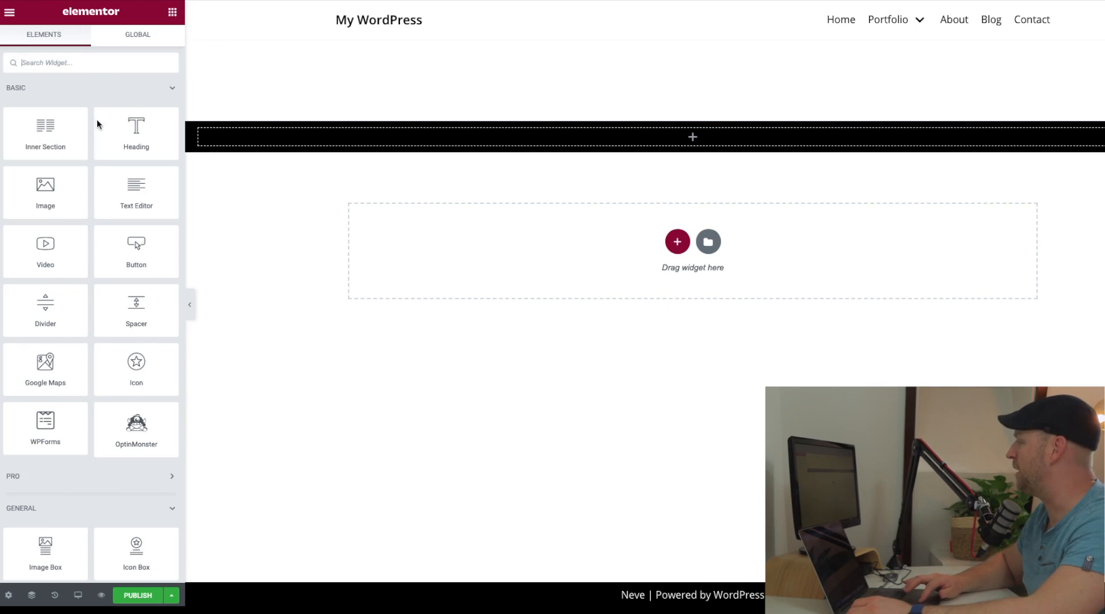
{"action": "left_click_drag", "start_coordinate": [42, 127], "coordinate": [553, 127]}
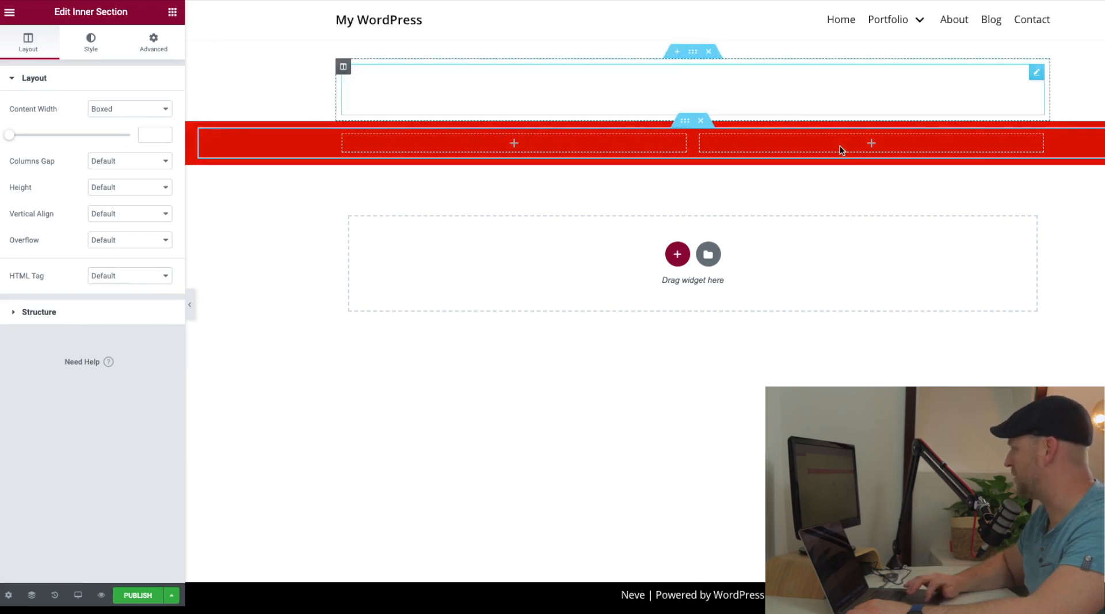
{"action": "left_click", "coordinate": [92, 47]}
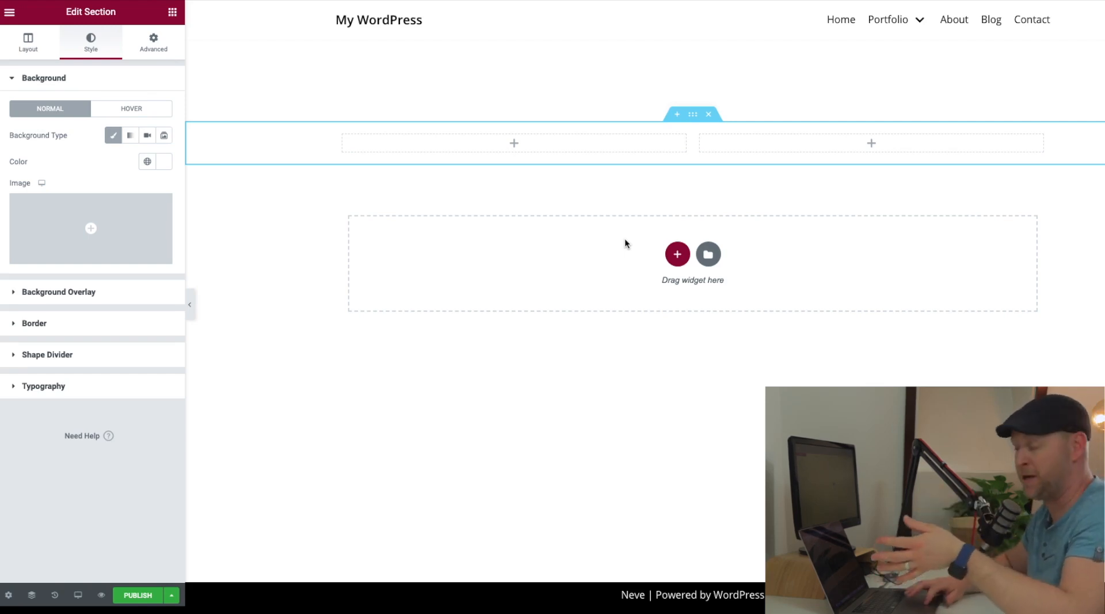
Add a Heading widget to the inner section's first column, keeping its HTML tag at H2.
{"action": "left_click", "coordinate": [531, 147]}
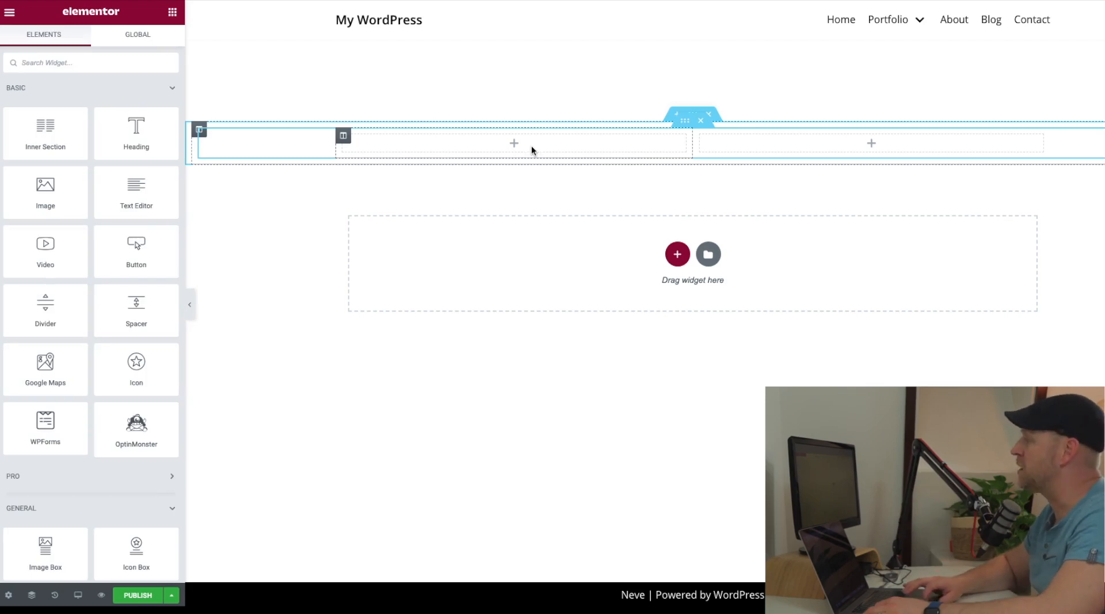
{"action": "left_click_drag", "start_coordinate": [145, 138], "coordinate": [515, 141]}
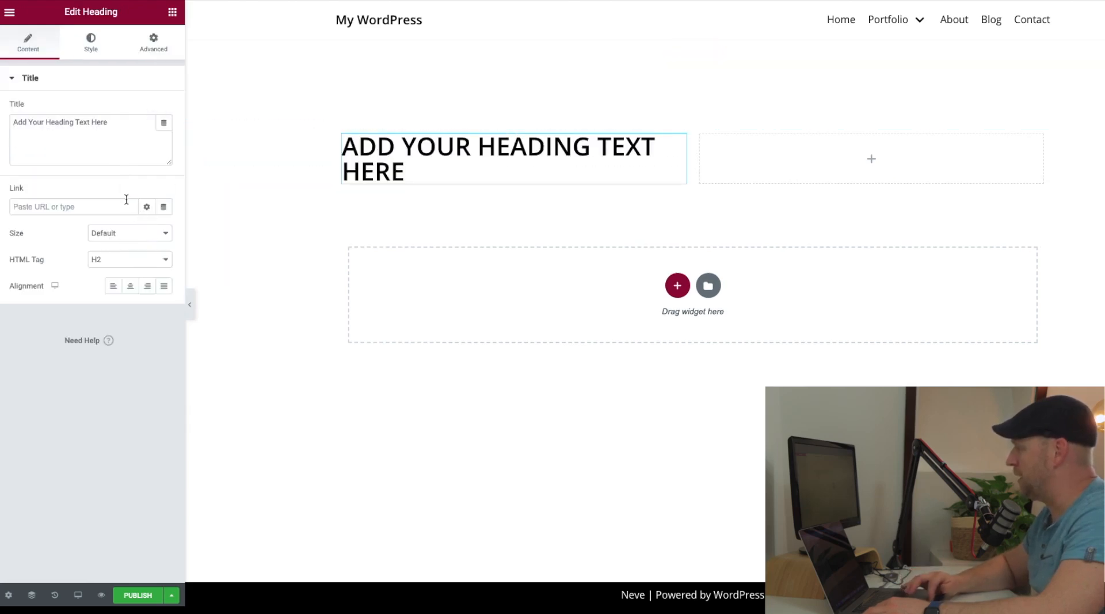
{"action": "left_click", "coordinate": [119, 264]}
{"action": "left_click", "coordinate": [58, 234]}
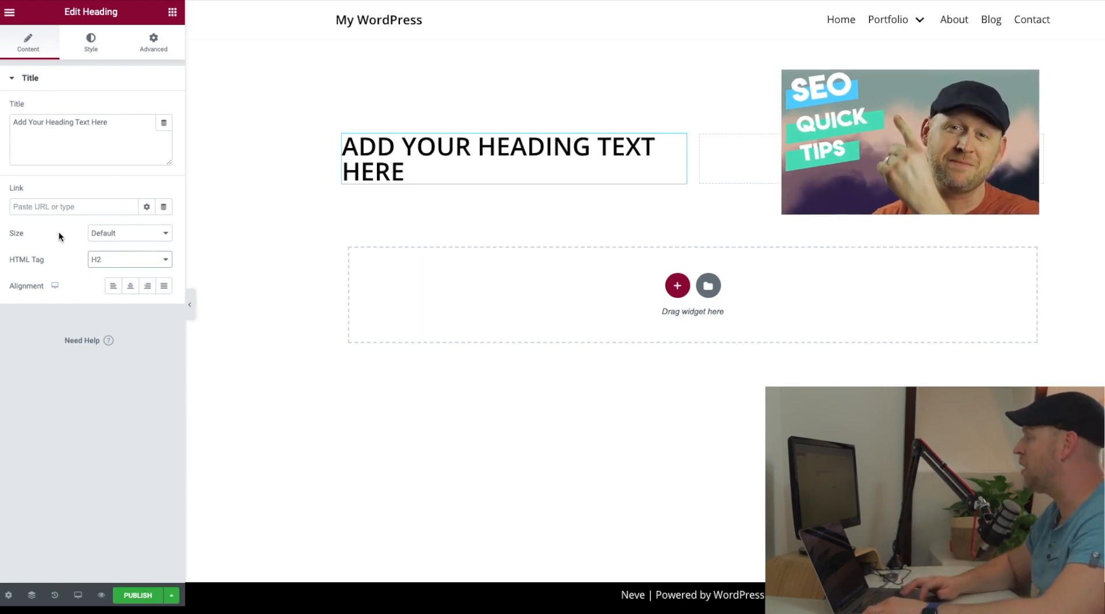
{"action": "left_click_drag", "start_coordinate": [116, 120], "coordinate": [1, 124]}
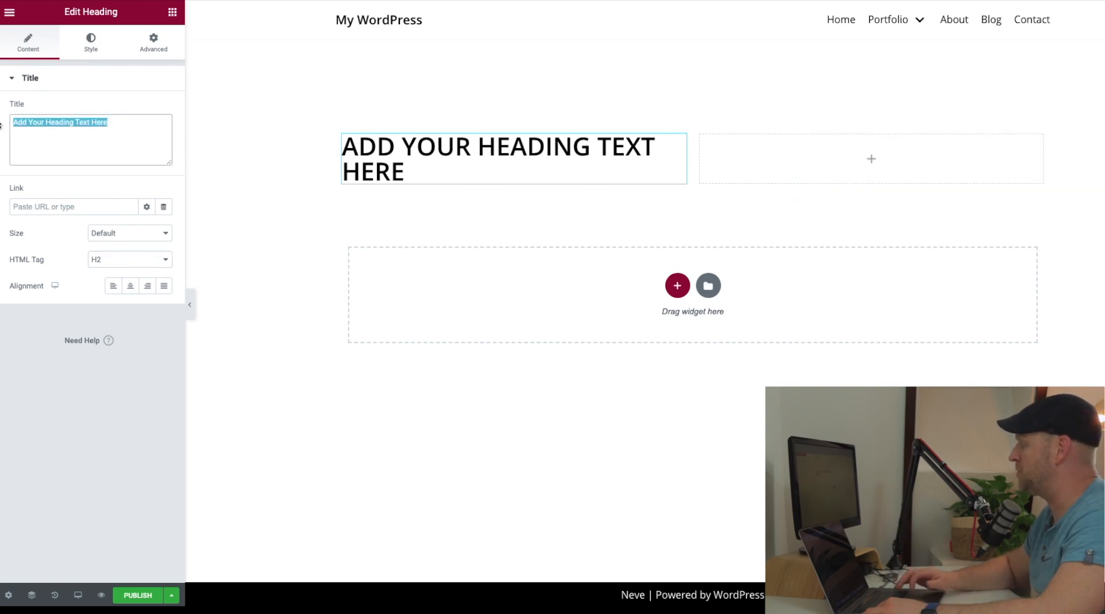
Enlarge the heading's font size through its Typography settings until the text wraps over three lines.
{"action": "left_click", "coordinate": [91, 44]}
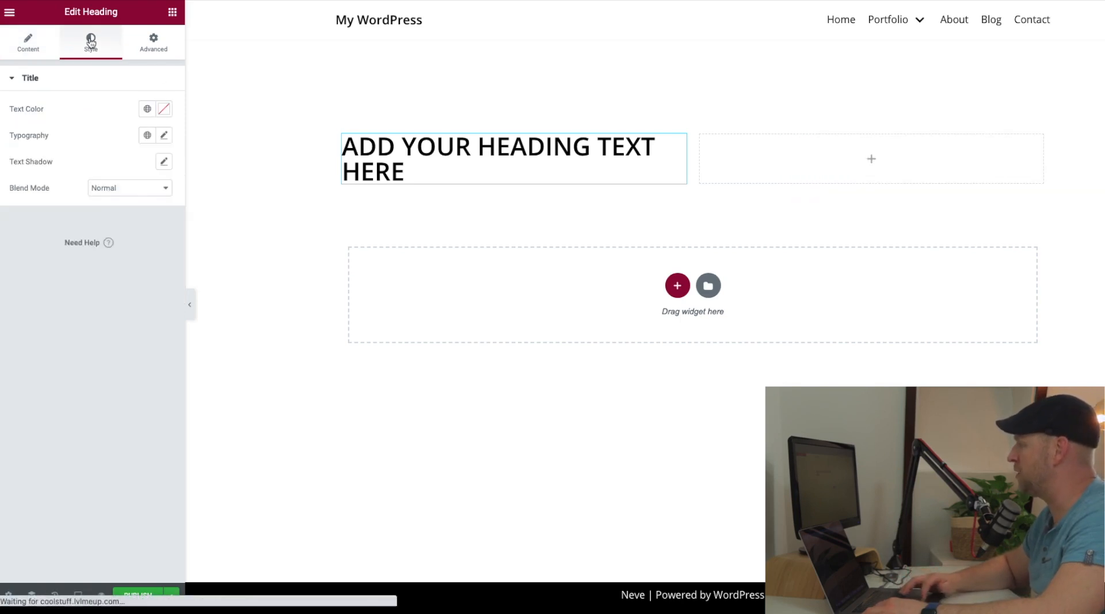
{"action": "left_click", "coordinate": [159, 114]}
{"action": "left_click", "coordinate": [161, 114]}
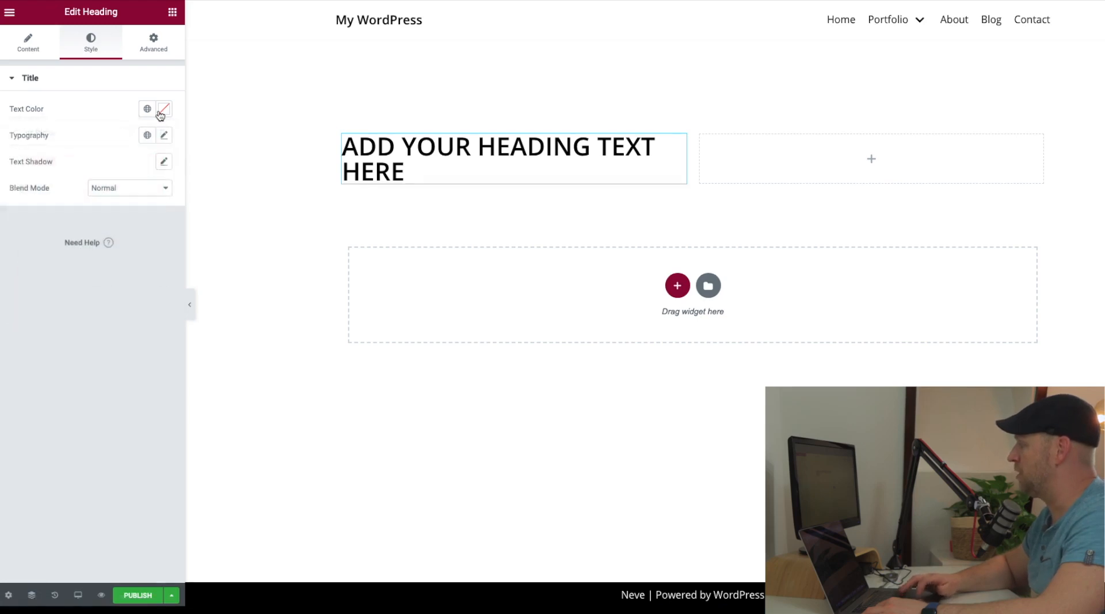
{"action": "left_click", "coordinate": [165, 137]}
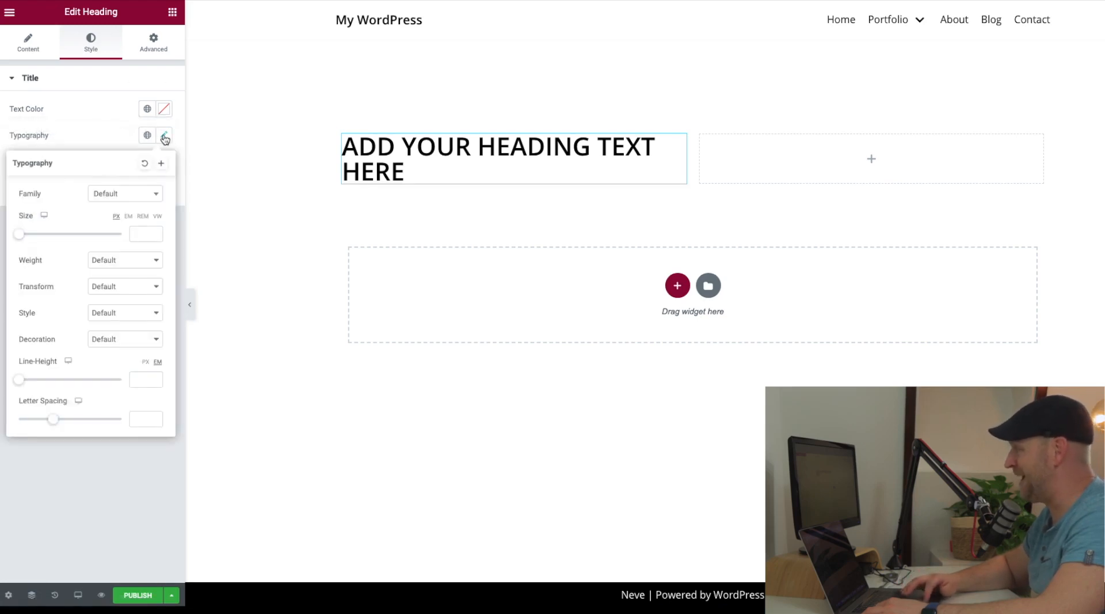
{"action": "mouse_move", "coordinate": [19, 235]}
{"action": "left_mouse_down"}
{"action": "mouse_move", "coordinate": [44, 240]}
{"action": "mouse_move", "coordinate": [18, 243]}
{"action": "left_mouse_up"}
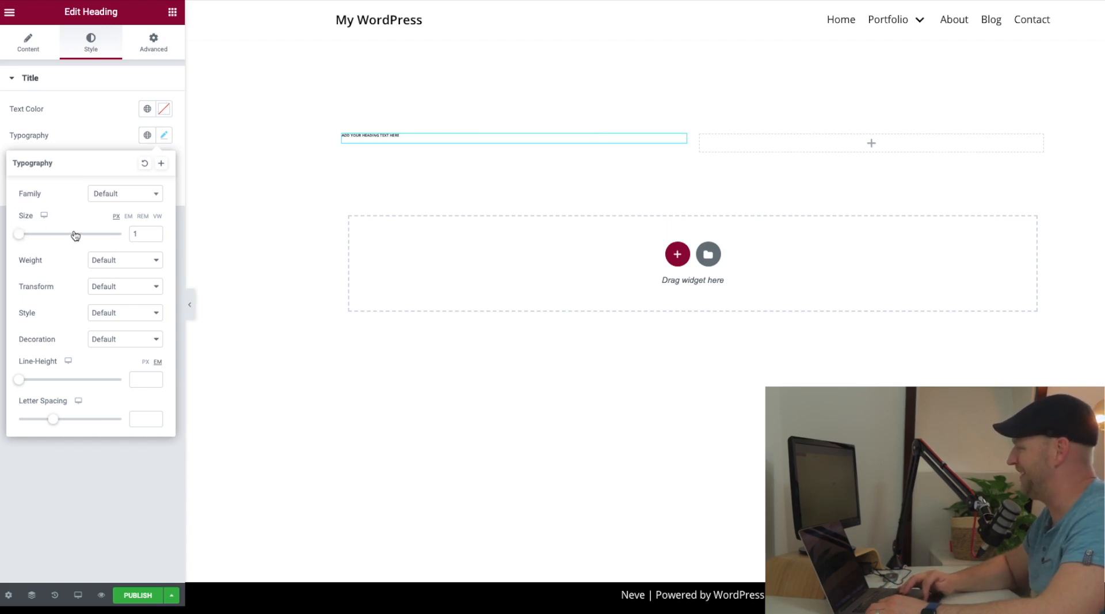
{"action": "left_click", "coordinate": [145, 163]}
Add a second Heading below the first, set its HTML tag to H3 and its title to "SubHeader".
{"action": "left_click", "coordinate": [173, 13]}
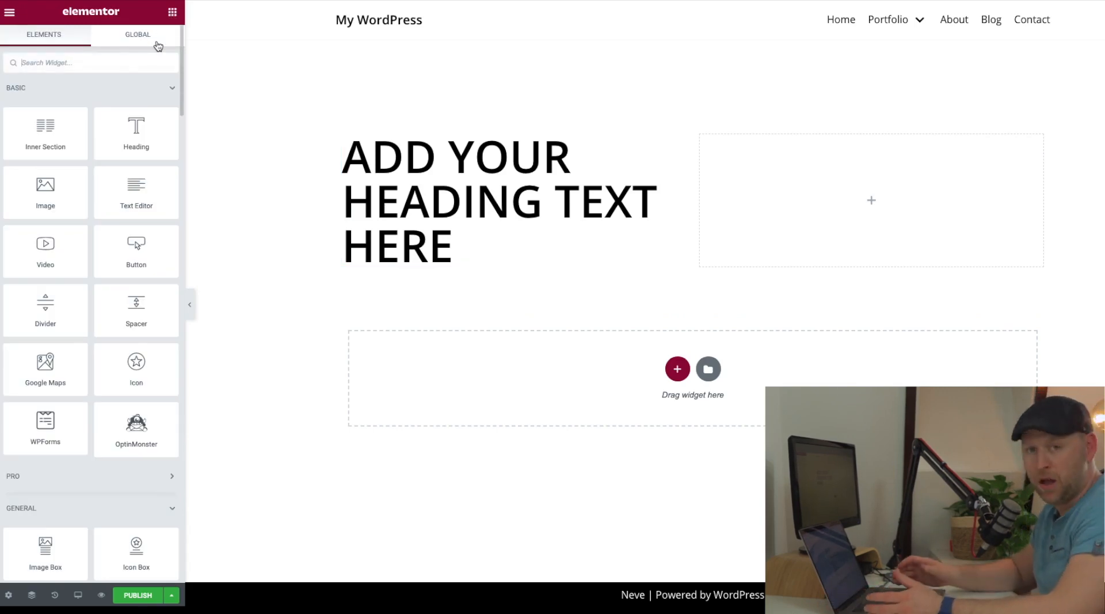
{"action": "left_click_drag", "start_coordinate": [137, 136], "coordinate": [399, 272]}
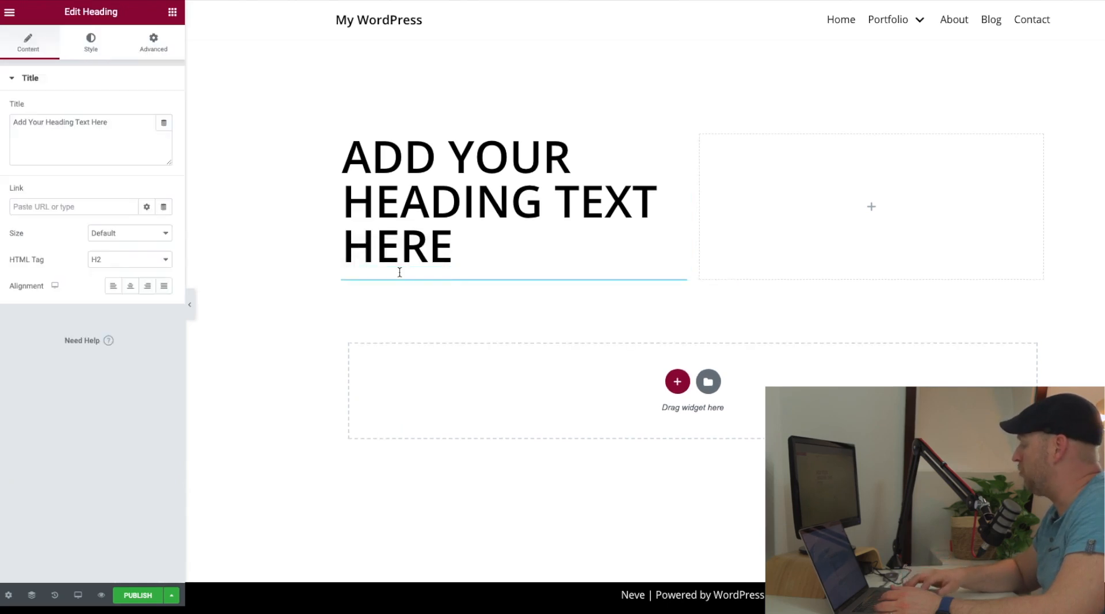
{"action": "left_click", "coordinate": [158, 258]}
{"action": "left_click", "coordinate": [130, 274]}
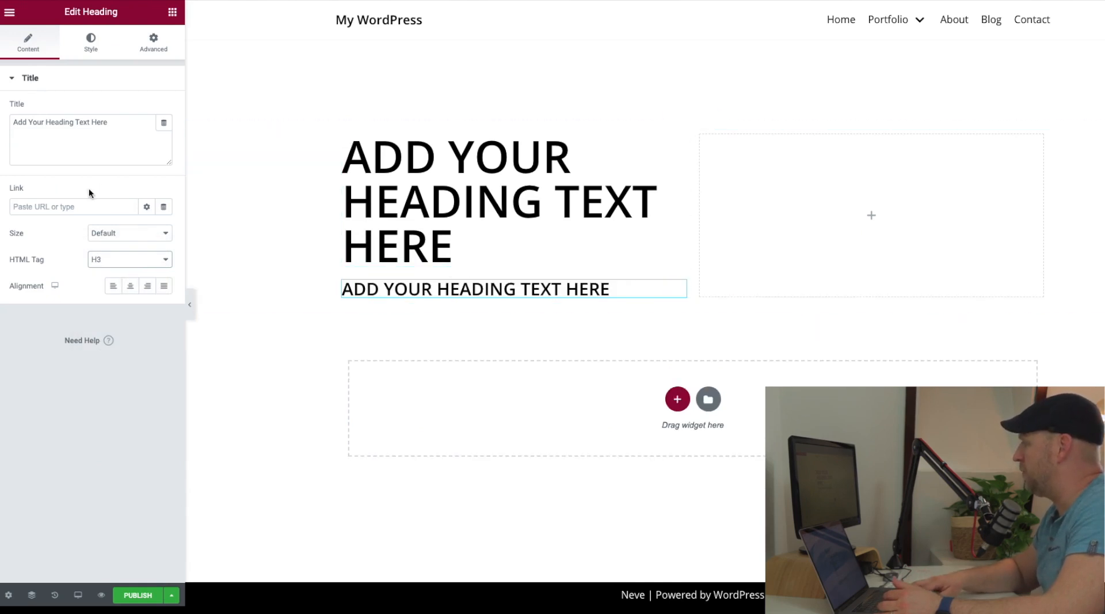
{"action": "triple_click", "coordinate": [101, 126]}
{"action": "type", "text": "S"}
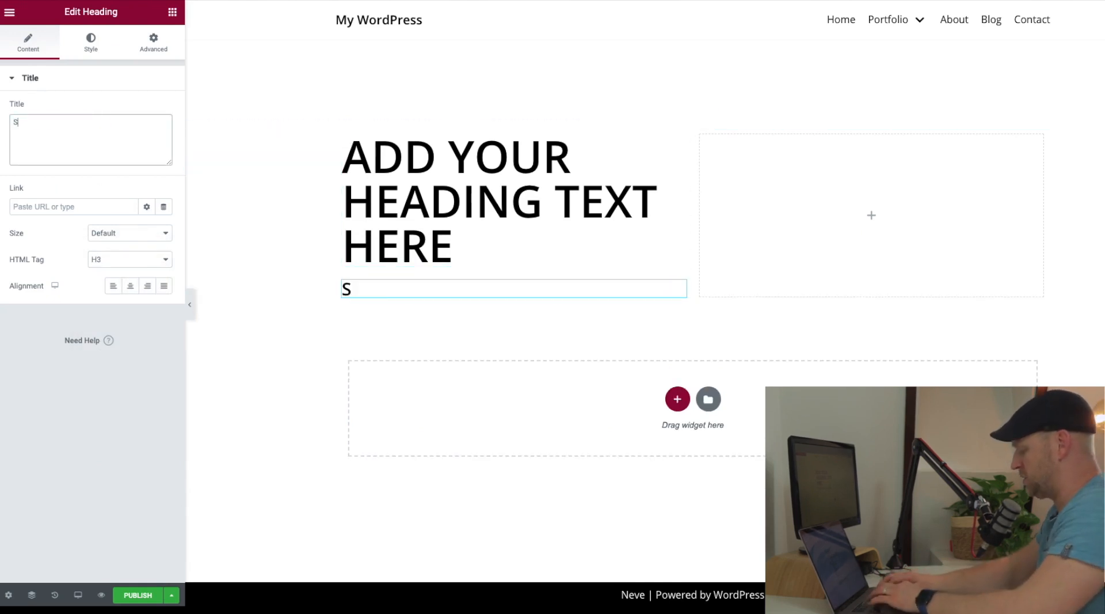
{"action": "type", "text": "ubHeader"}
{"action": "left_click", "coordinate": [83, 206]}
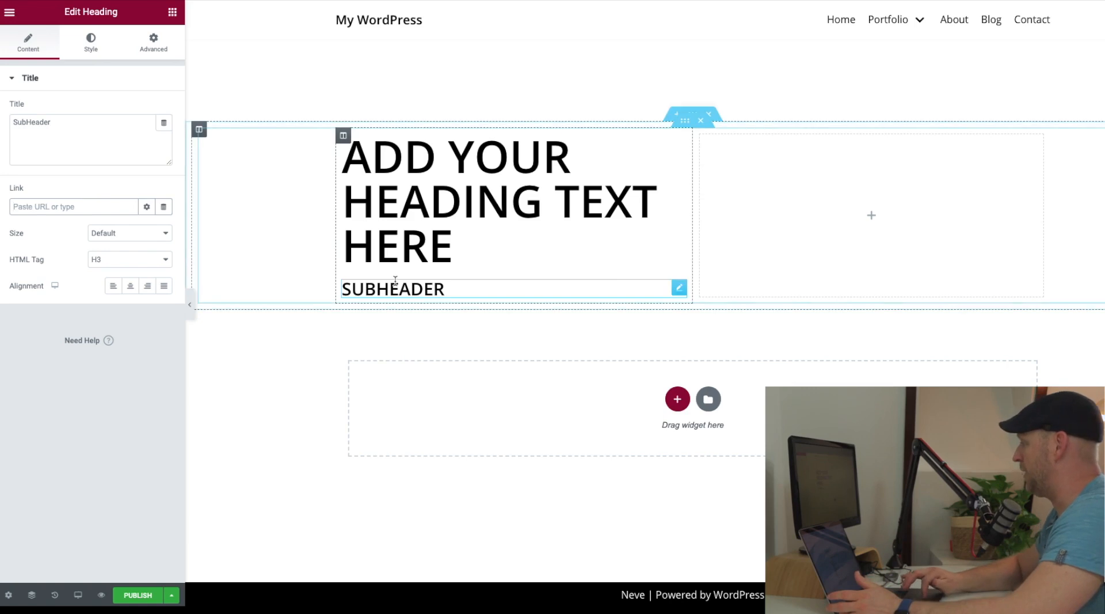
Add a Button widget and place it beneath the subheader in the inner section's first column.
{"action": "left_click", "coordinate": [173, 12]}
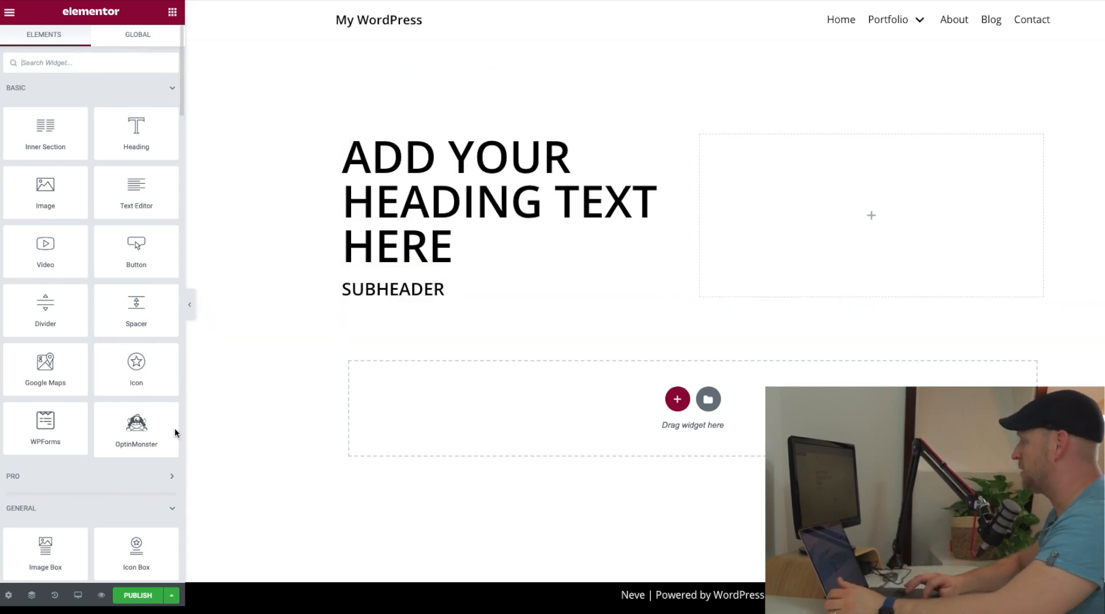
{"action": "left_click_drag", "start_coordinate": [432, 269], "coordinate": [395, 306]}
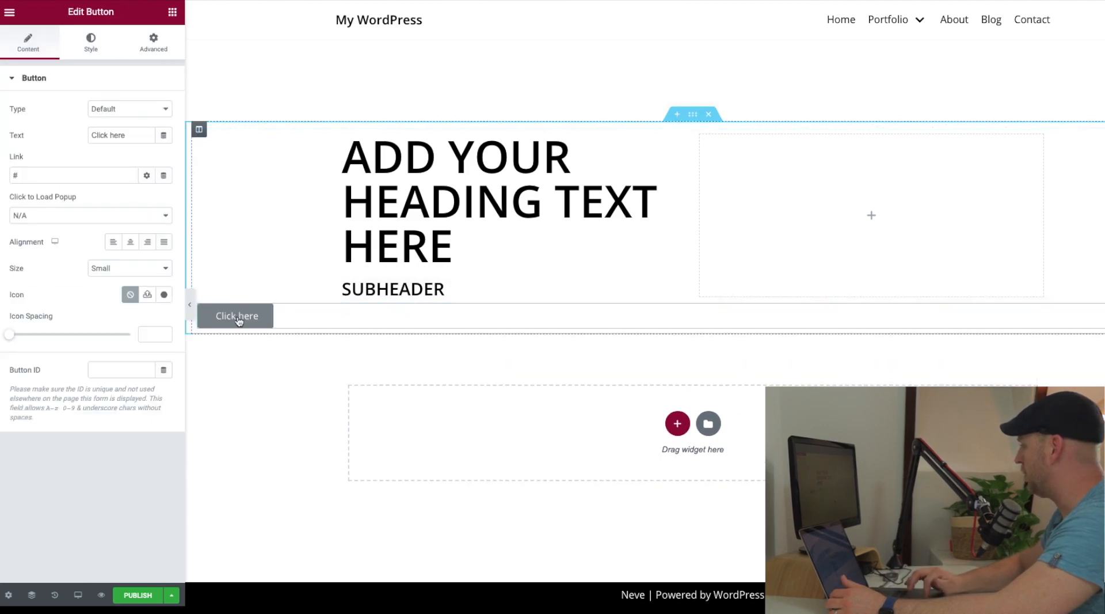
{"action": "left_click_drag", "start_coordinate": [1103, 309], "coordinate": [460, 289]}
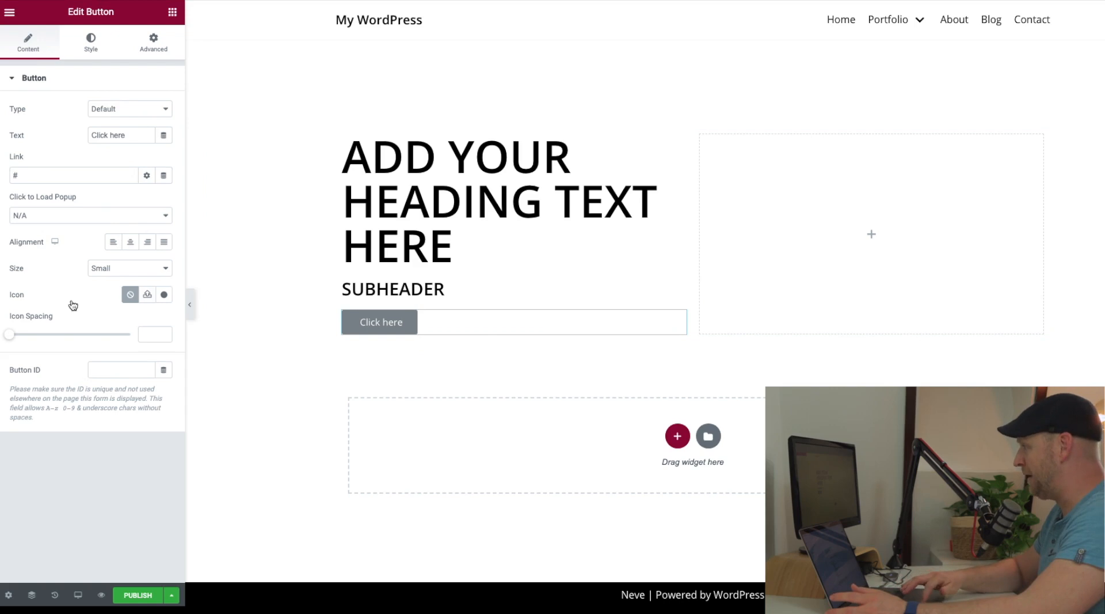
Review the main heading's Content, Style and Advanced settings, including HTML tag options, margin and padding.
{"action": "left_click", "coordinate": [395, 258]}
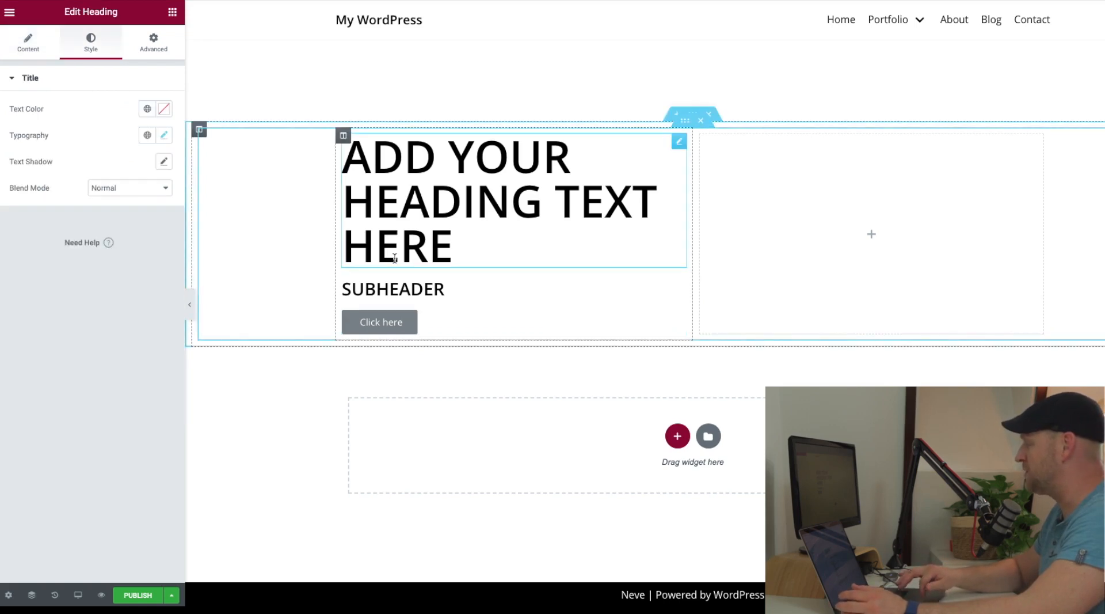
{"action": "left_click", "coordinate": [25, 45]}
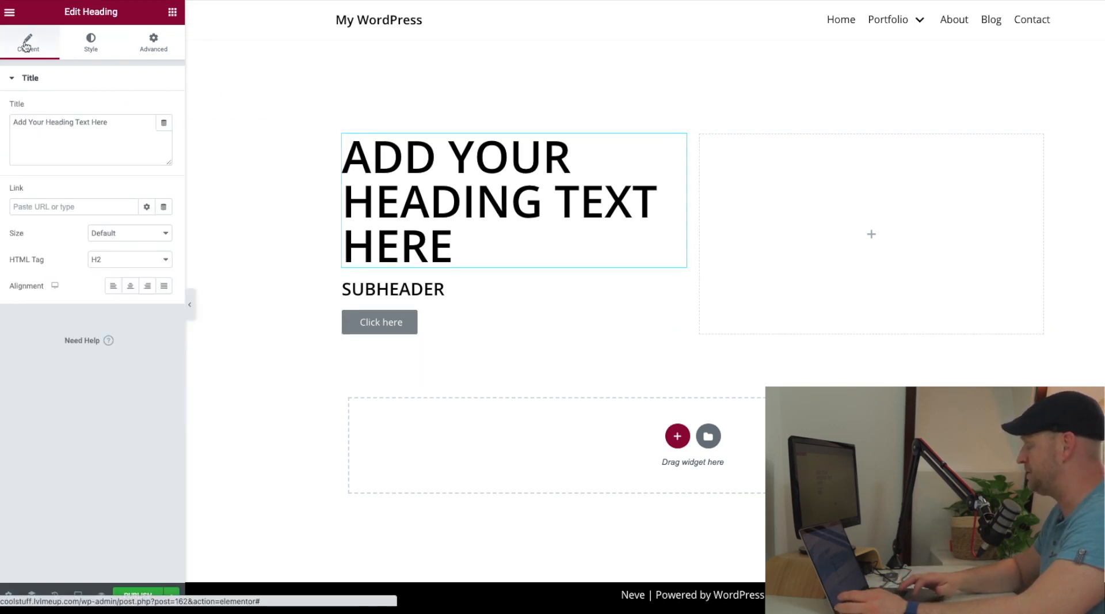
{"action": "left_click_drag", "start_coordinate": [131, 123], "coordinate": [15, 122]}
{"action": "left_click", "coordinate": [119, 266]}
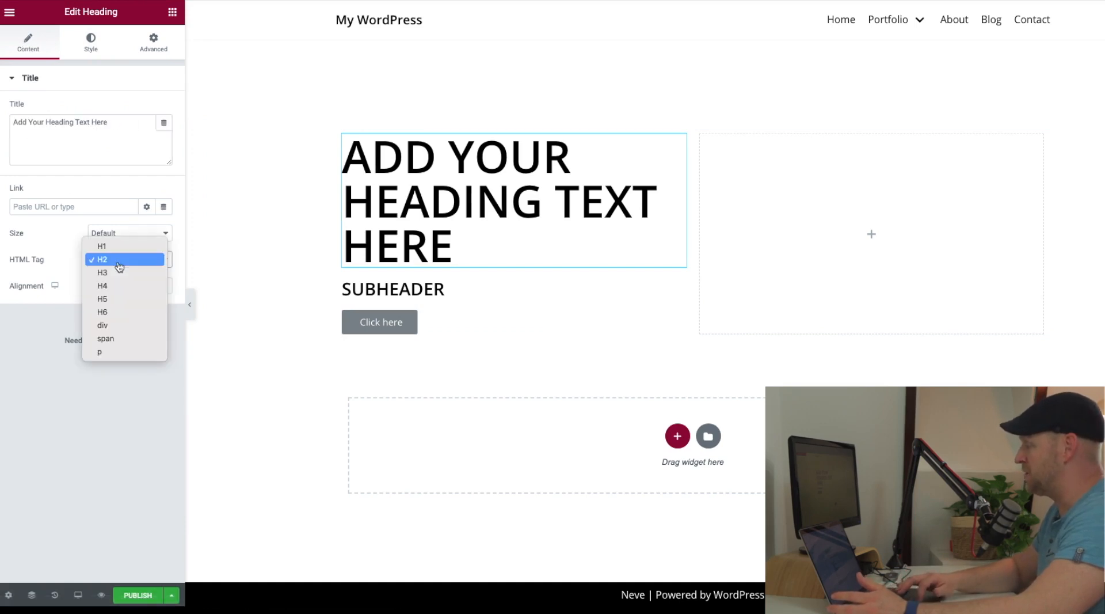
{"action": "left_click", "coordinate": [38, 214]}
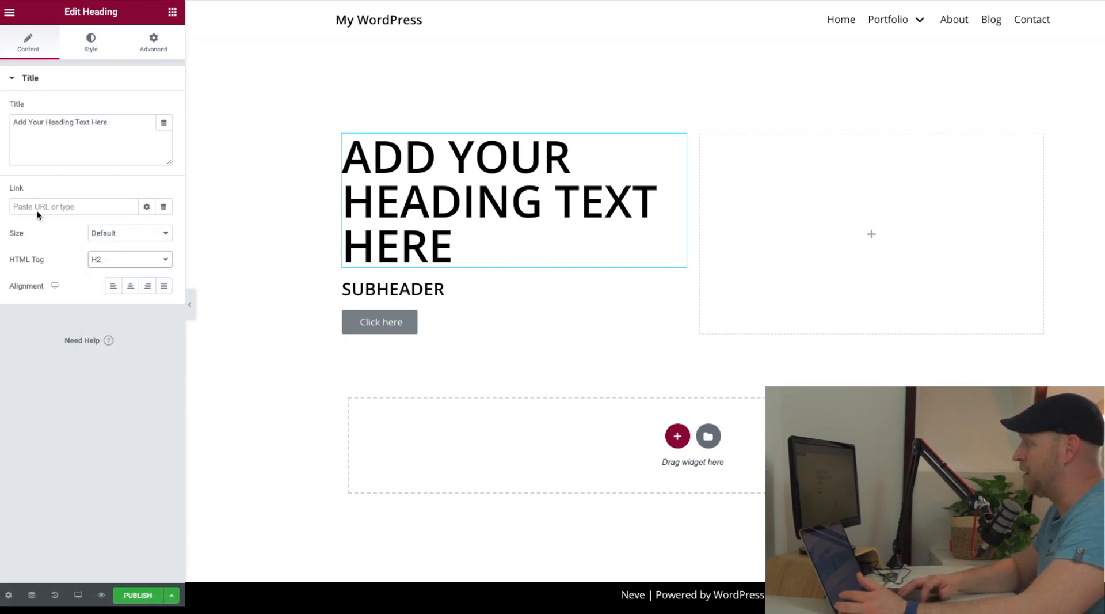
{"action": "left_click", "coordinate": [91, 40]}
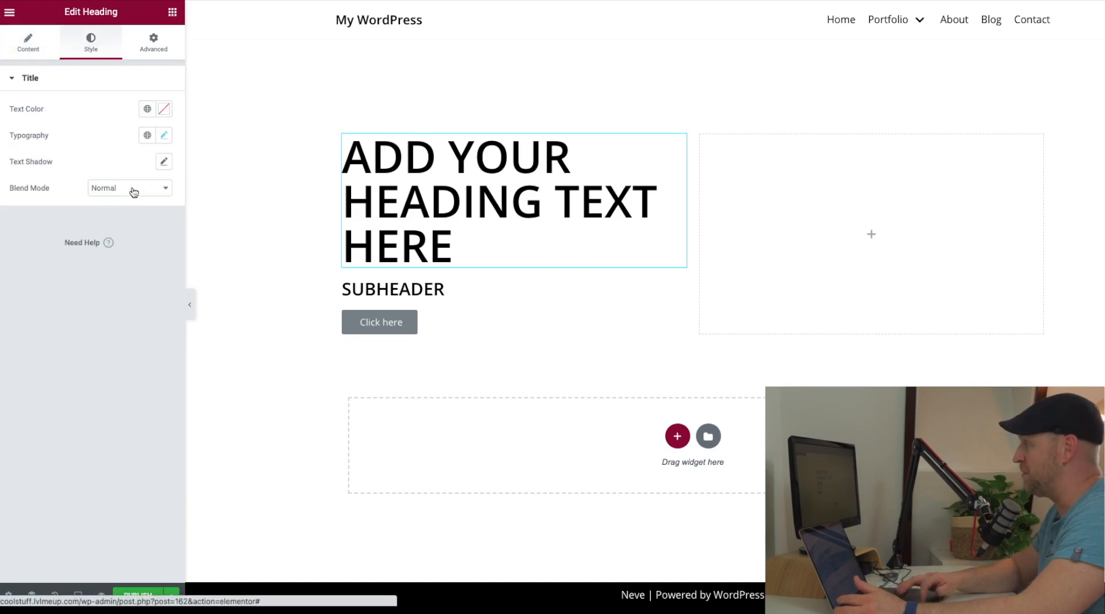
{"action": "left_click", "coordinate": [145, 51]}
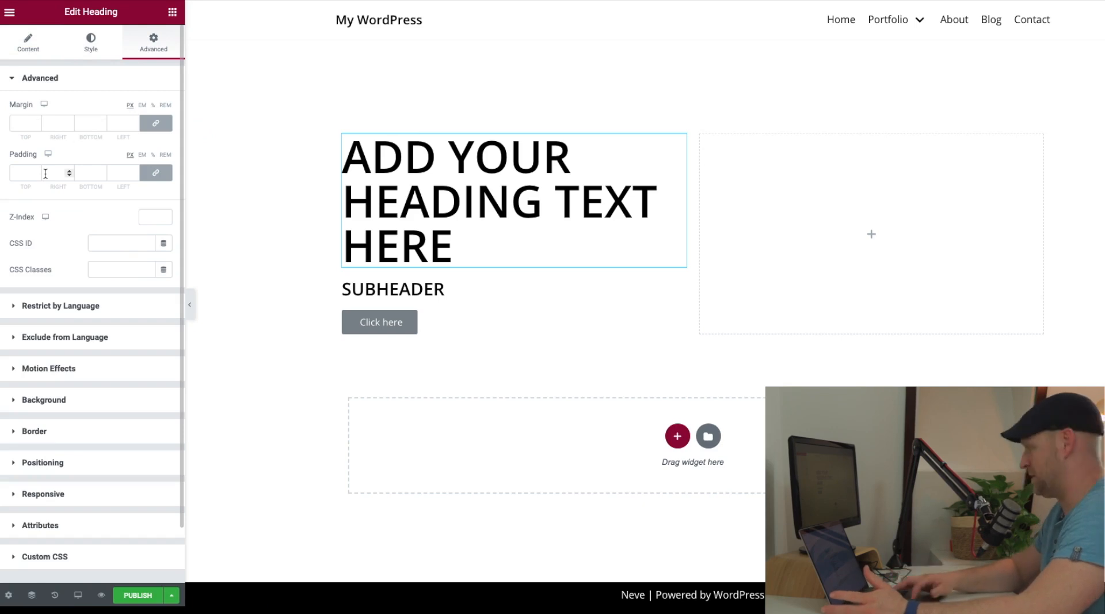
Examine the "Click here" button's link options and set its size to Large.
{"action": "left_click", "coordinate": [394, 326]}
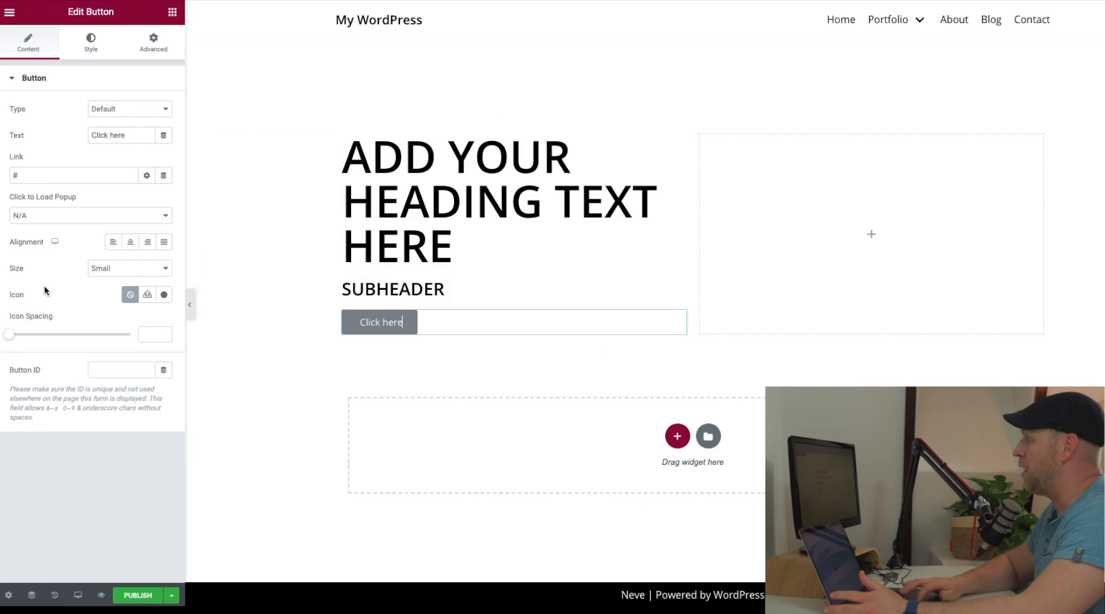
{"action": "left_click", "coordinate": [37, 176]}
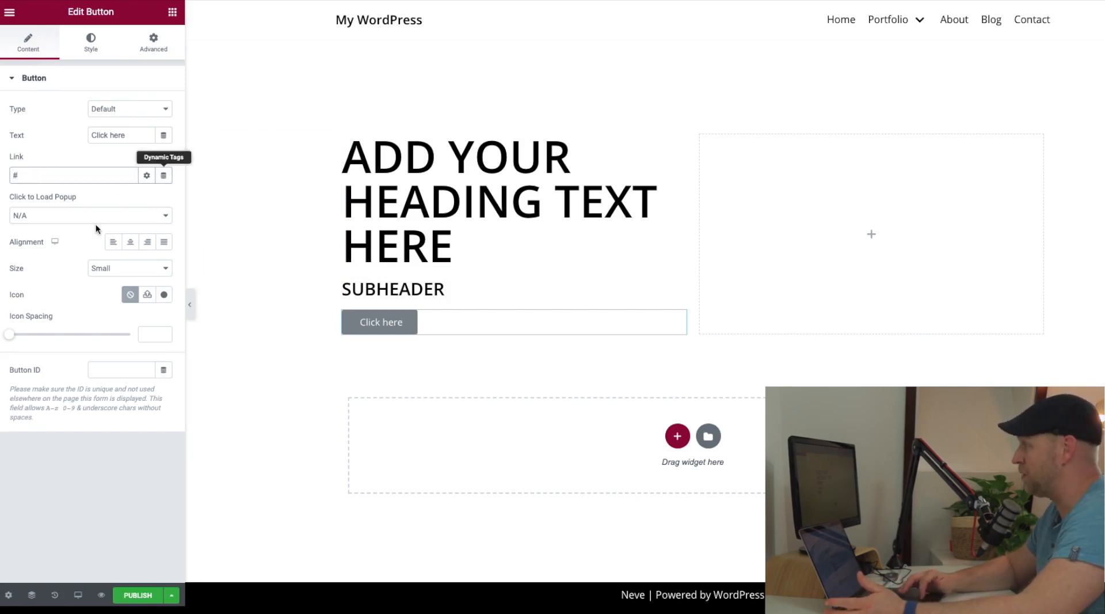
{"action": "left_click", "coordinate": [124, 264]}
{"action": "left_click", "coordinate": [118, 280]}
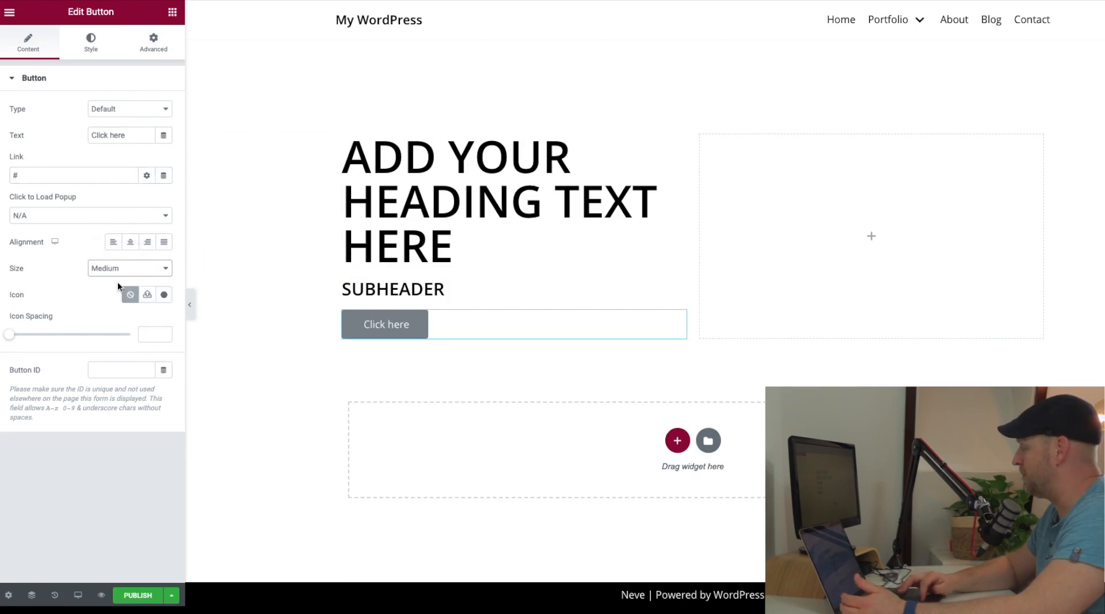
{"action": "left_click", "coordinate": [123, 269]}
{"action": "left_click", "coordinate": [119, 283]}
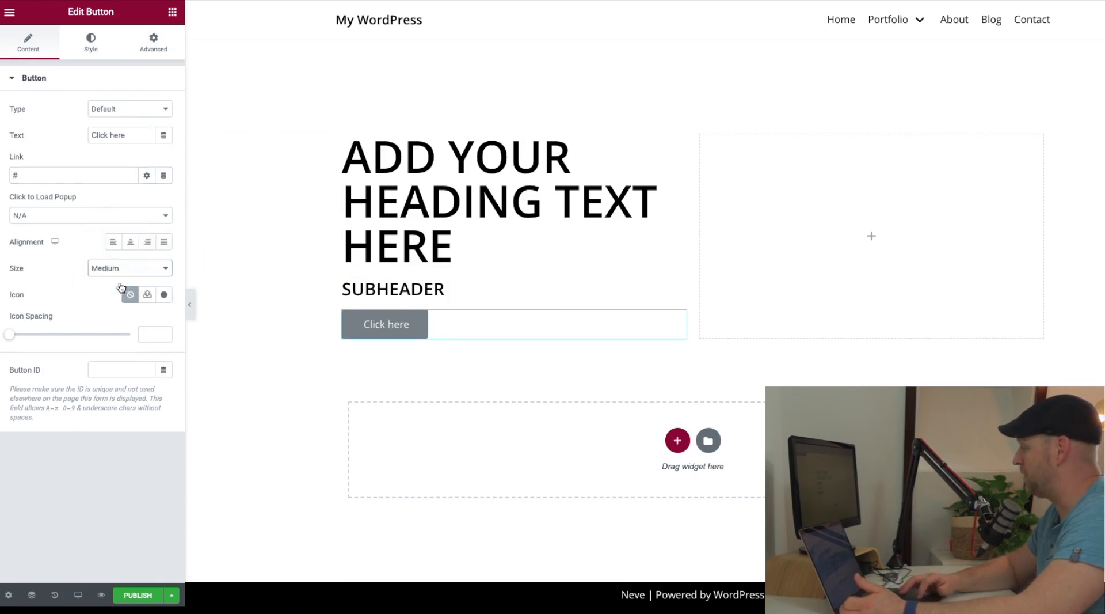
Set the button's icon spacing to 0 and view the icon library without choosing an icon.
{"action": "mouse_move", "coordinate": [10, 340]}
{"action": "left_mouse_down"}
{"action": "mouse_move", "coordinate": [38, 340]}
{"action": "mouse_move", "coordinate": [1, 343]}
{"action": "left_mouse_up"}
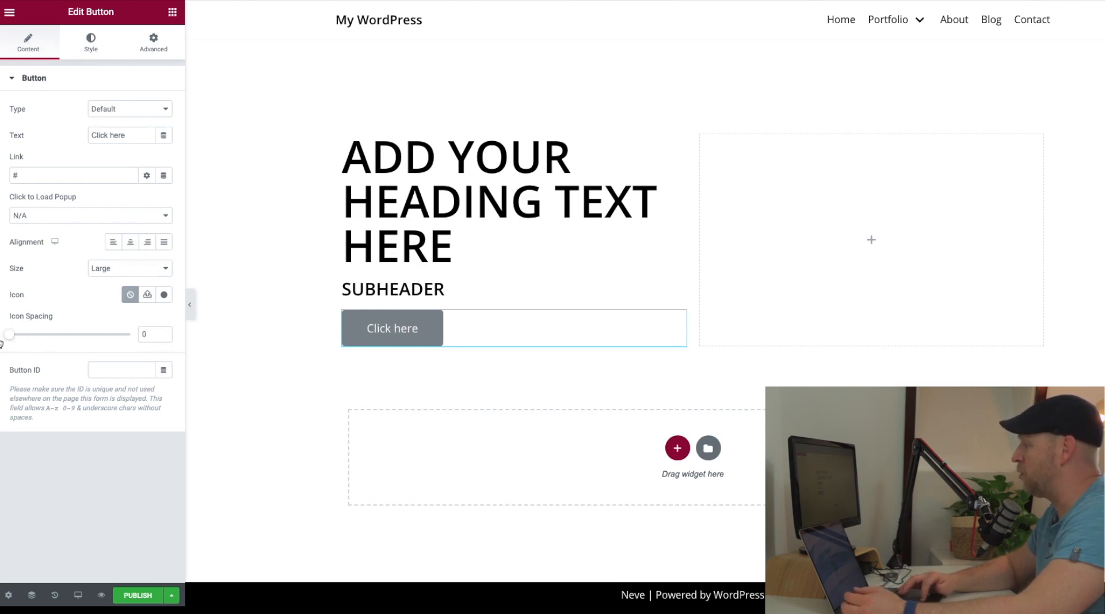
{"action": "left_click", "coordinate": [166, 294]}
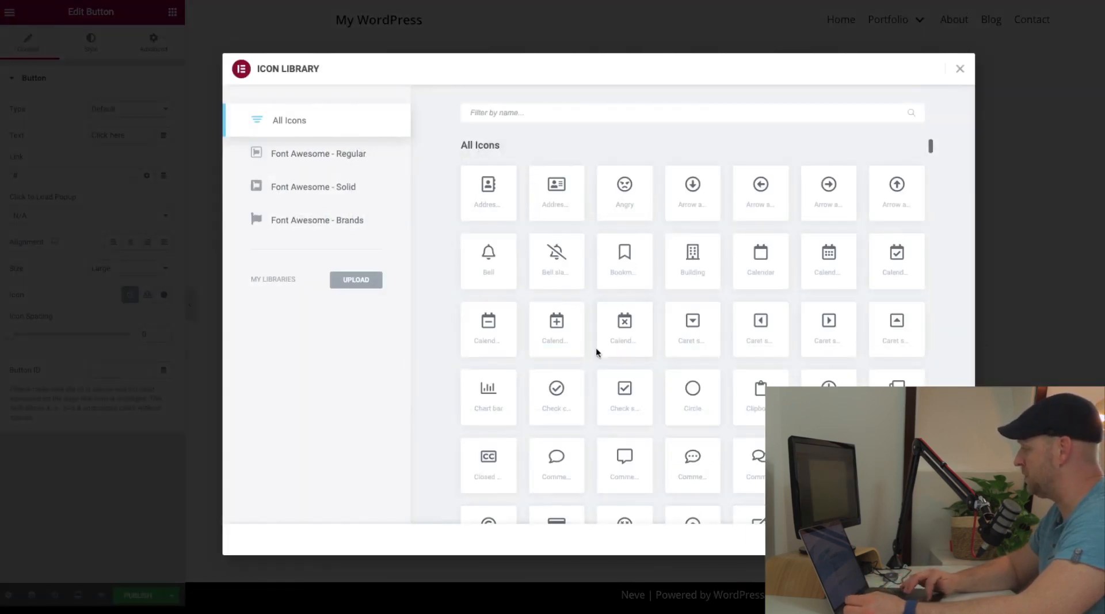
{"action": "left_click", "coordinate": [961, 69]}
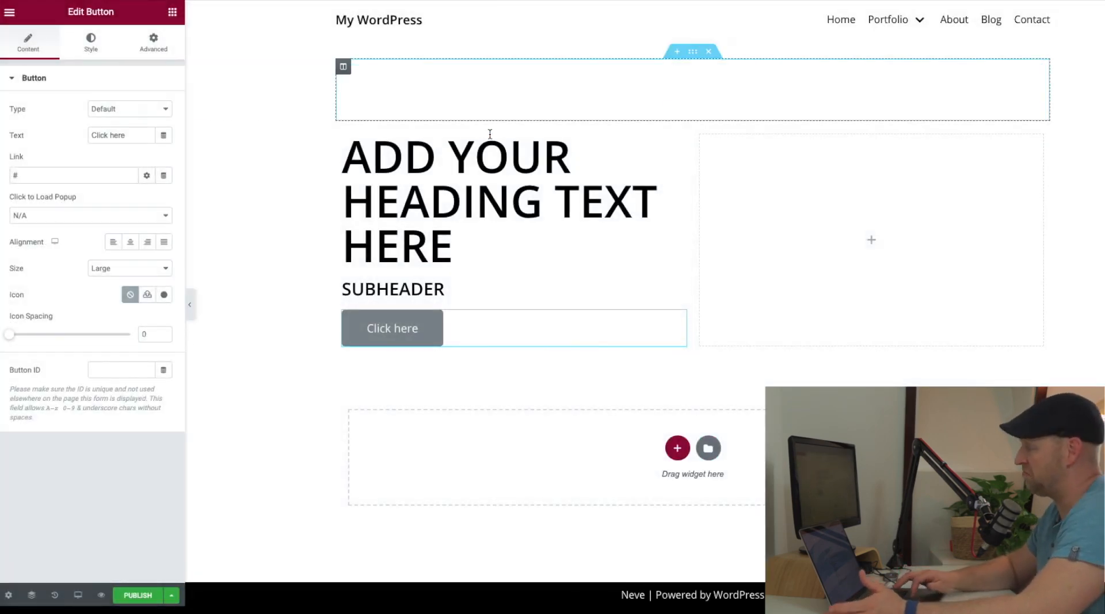
Set the "Click here" button's normal background colour to red, #FF0000.
{"action": "left_click", "coordinate": [90, 46]}
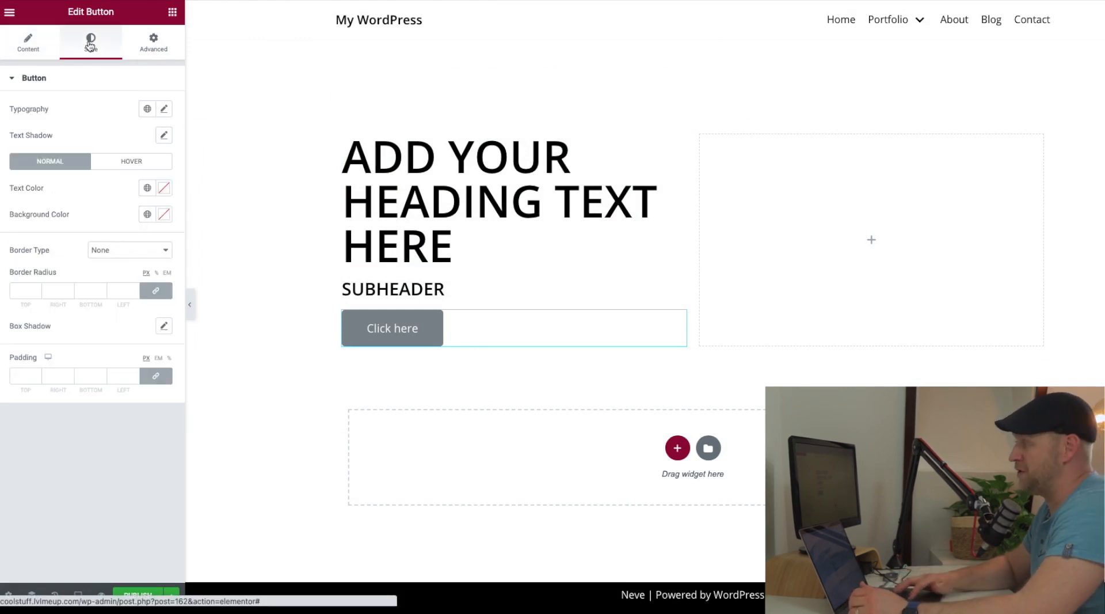
{"action": "left_click", "coordinate": [165, 189]}
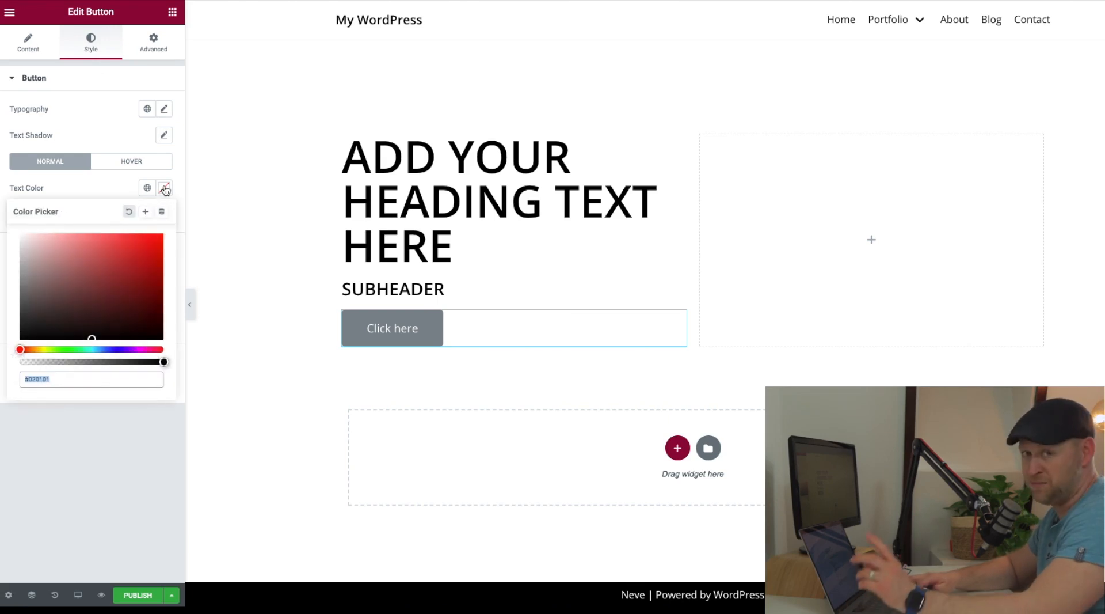
{"action": "left_click", "coordinate": [164, 189]}
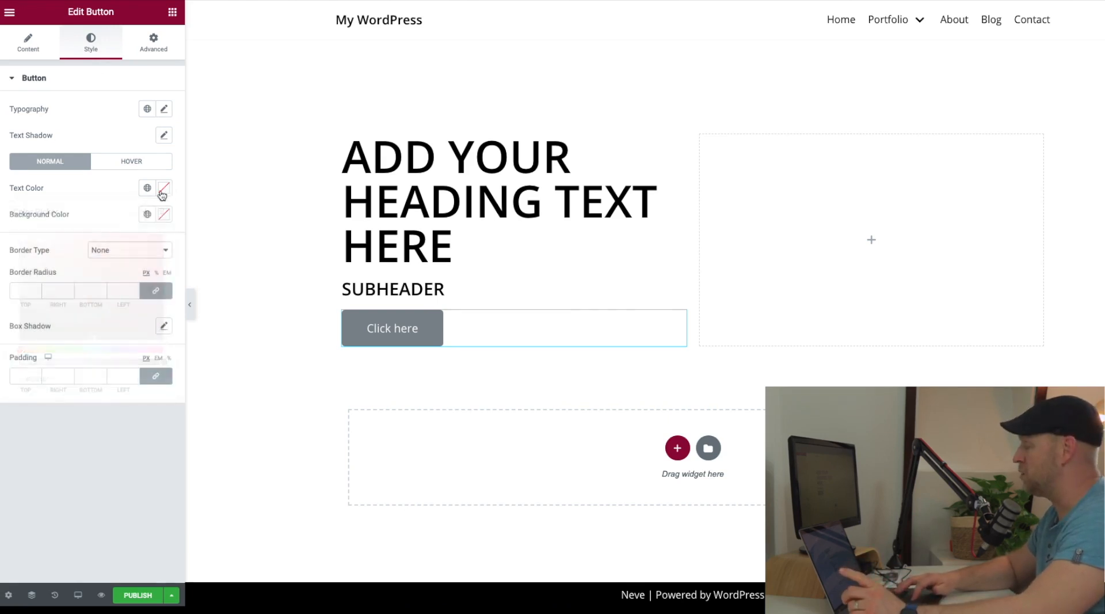
{"action": "left_click", "coordinate": [164, 215]}
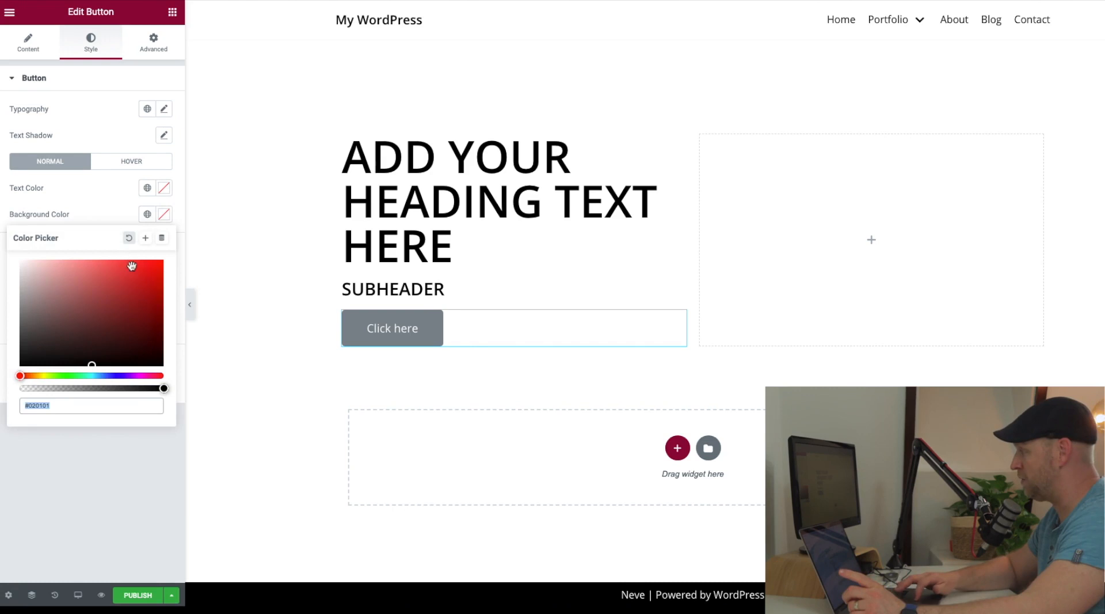
{"action": "left_click_drag", "start_coordinate": [158, 272], "coordinate": [188, 245]}
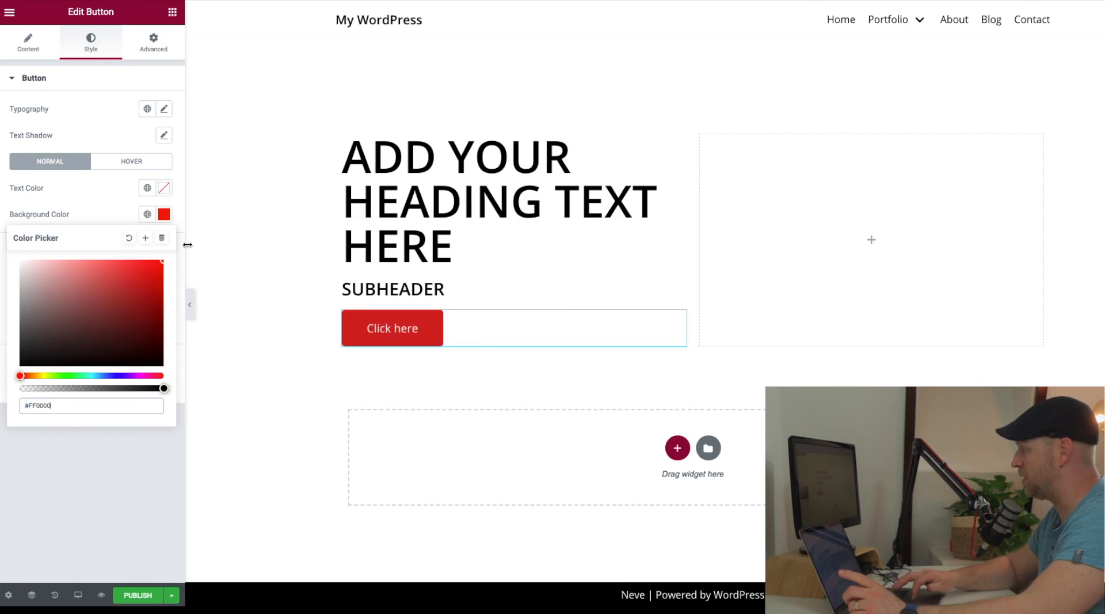
Set the "Click here" button's normal text colour to black, #000000.
{"action": "left_click", "coordinate": [164, 189]}
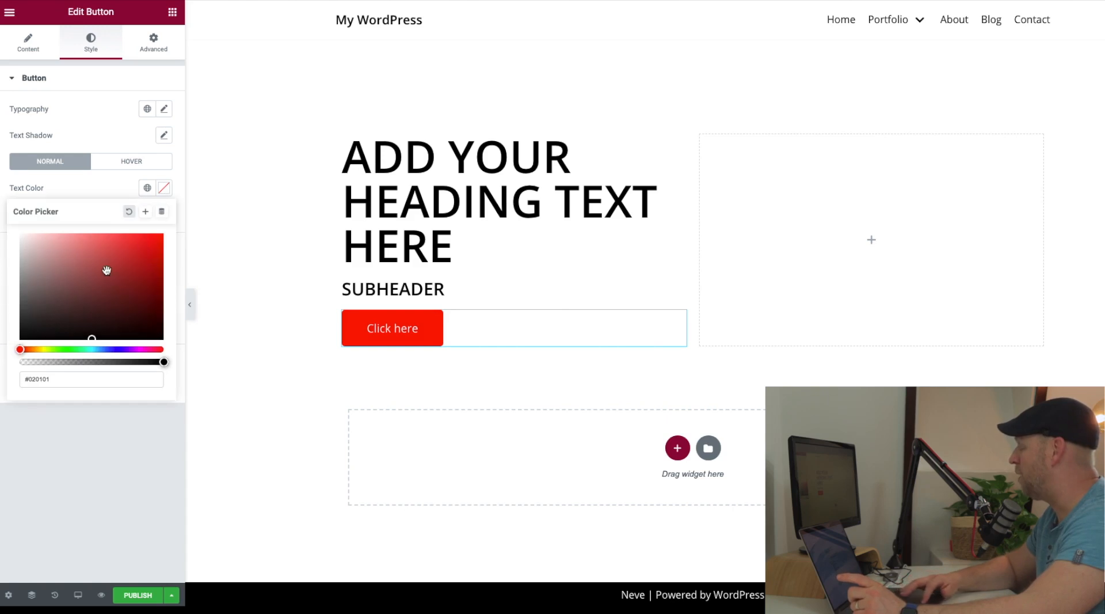
{"action": "left_click_drag", "start_coordinate": [39, 312], "coordinate": [0, 353]}
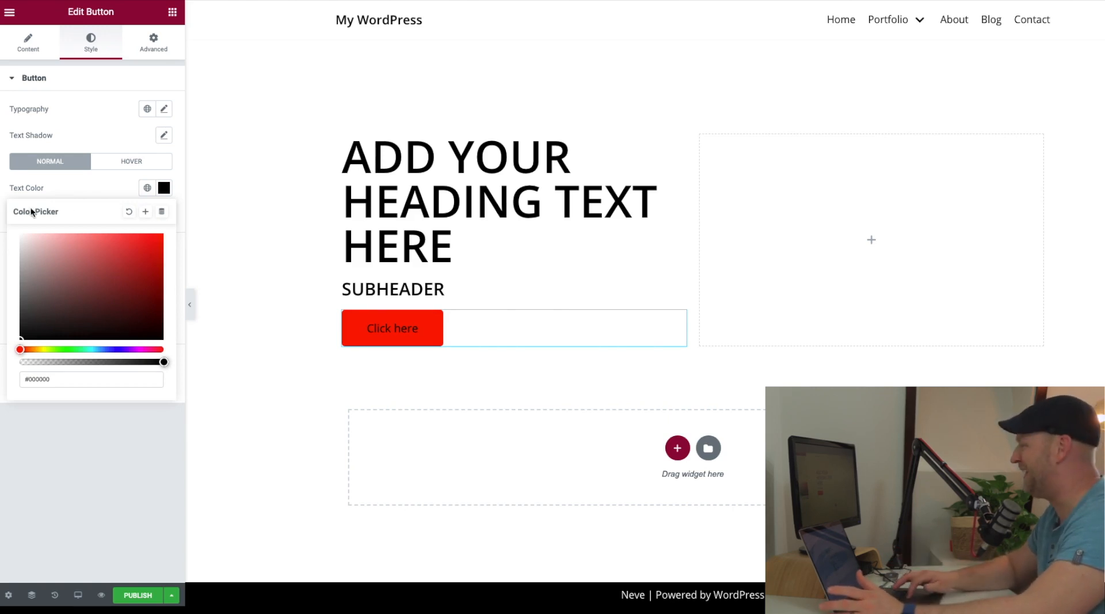
{"action": "left_click", "coordinate": [85, 180]}
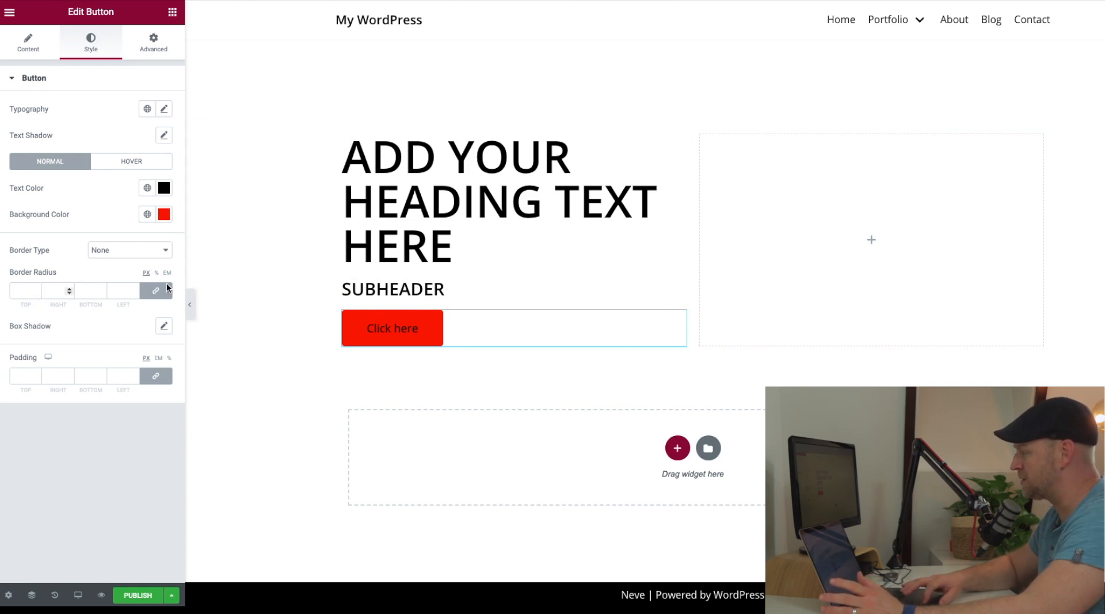
Set the button's border radius to 50 px on all corners and add a soft red box shadow with a slight horizontal and vertical offset.
{"action": "left_click", "coordinate": [24, 291]}
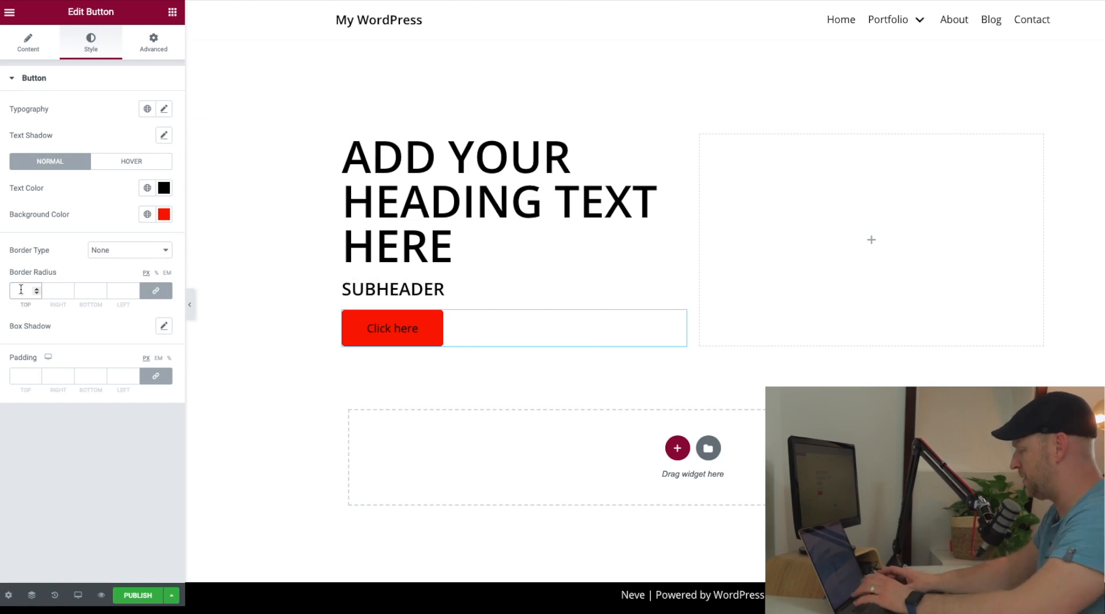
{"action": "type", "text": "50"}
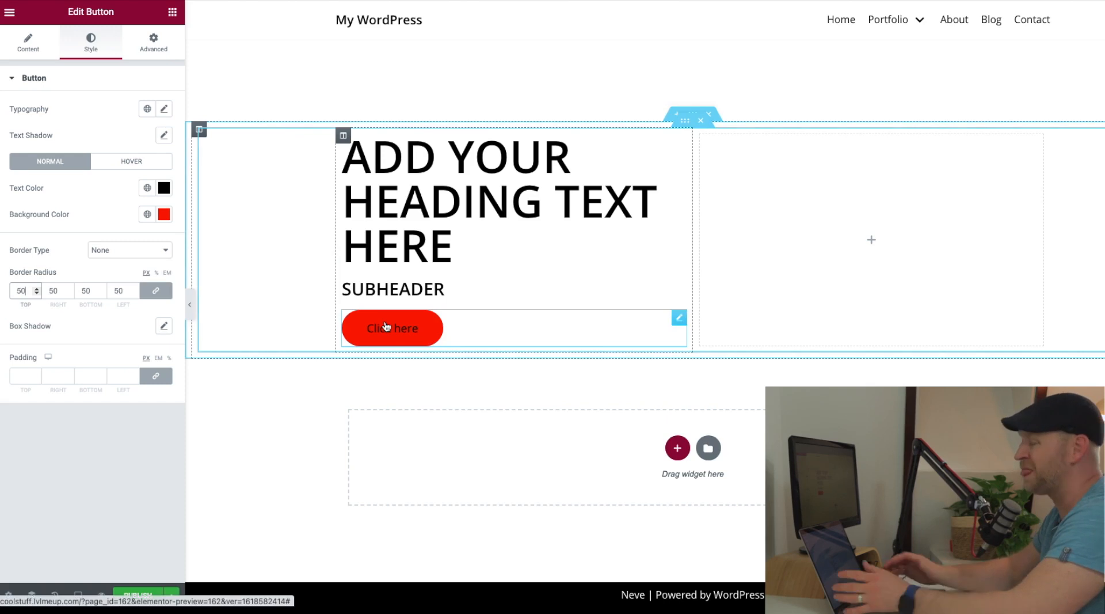
{"action": "left_click", "coordinate": [164, 328]}
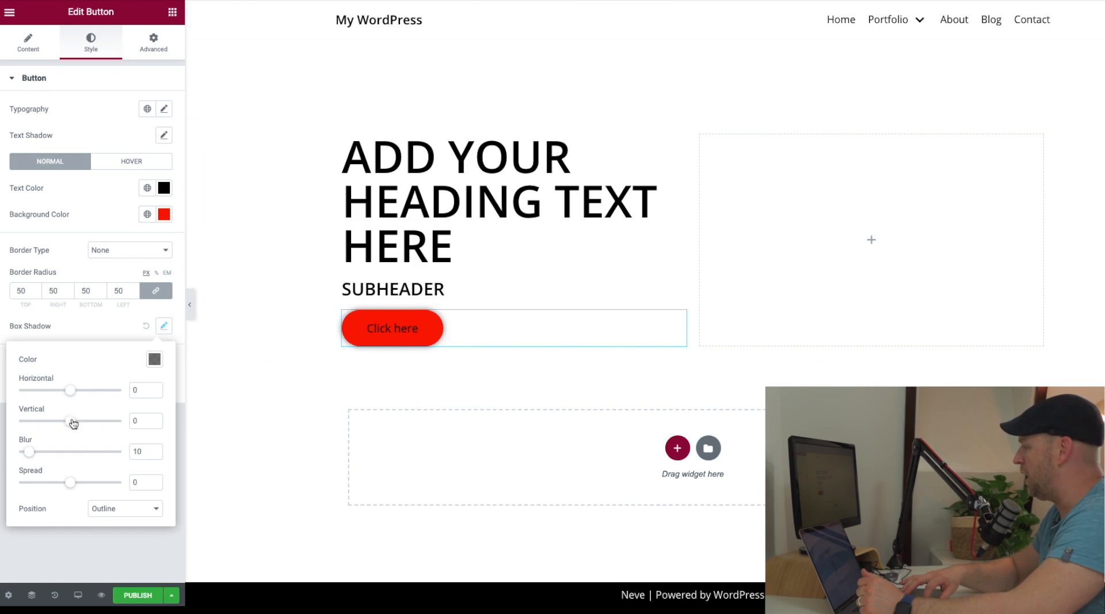
{"action": "left_click_drag", "start_coordinate": [72, 422], "coordinate": [77, 394]}
{"action": "left_click", "coordinate": [153, 361]}
{"action": "left_click_drag", "start_coordinate": [136, 444], "coordinate": [249, 502]}
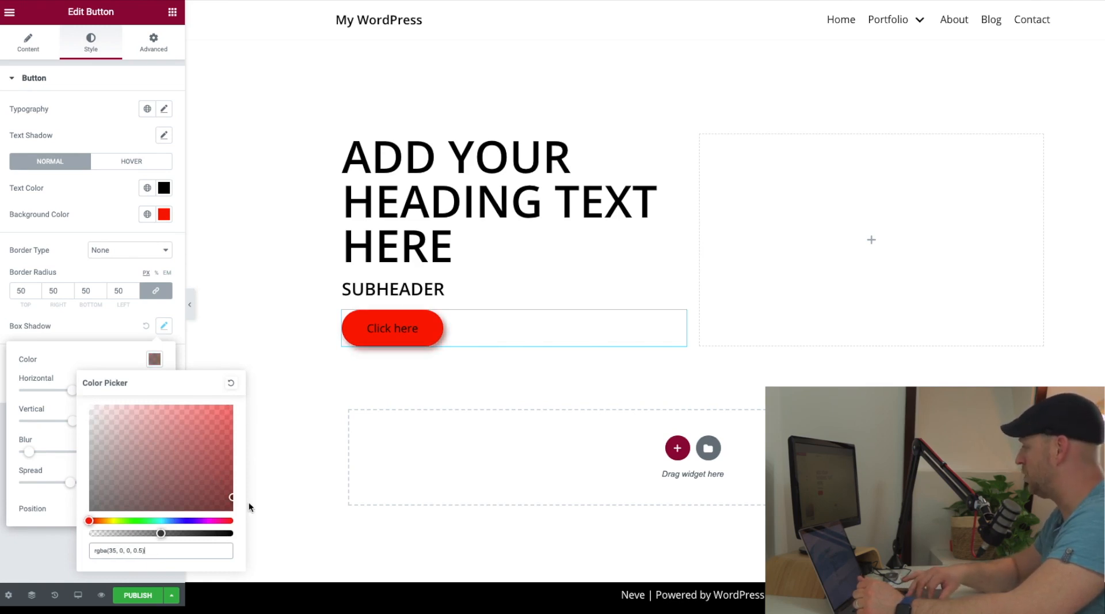
{"action": "left_click", "coordinate": [217, 426]}
{"action": "left_click_drag", "start_coordinate": [109, 443], "coordinate": [185, 412]}
{"action": "left_click", "coordinate": [100, 360]}
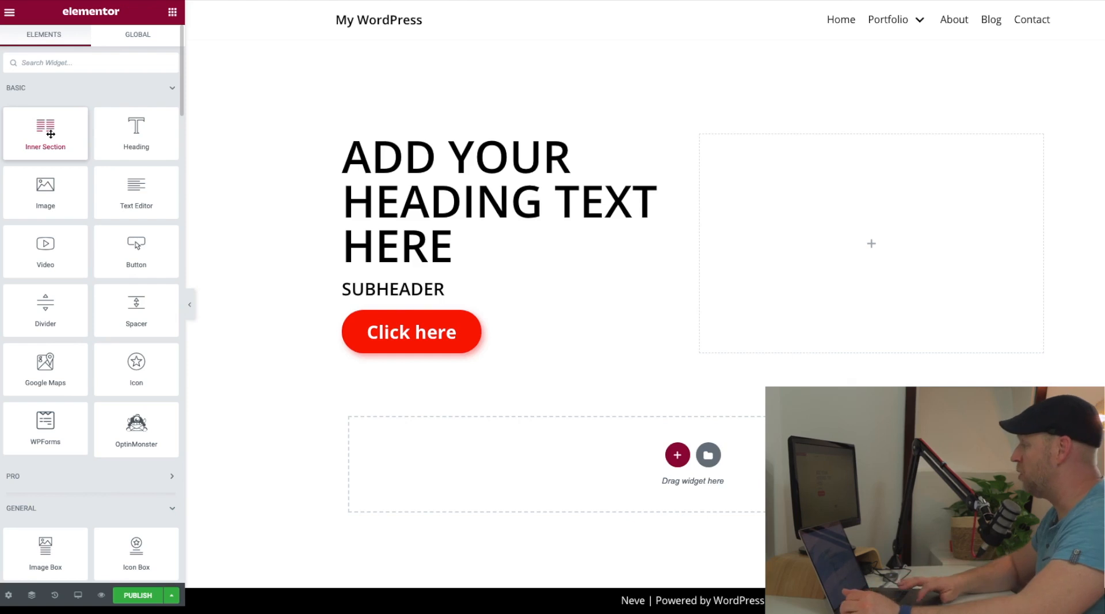
Place an Inner Section in a new section beneath the heading content and add a Text Editor widget to its first column.
{"action": "left_click_drag", "start_coordinate": [51, 133], "coordinate": [673, 459]}
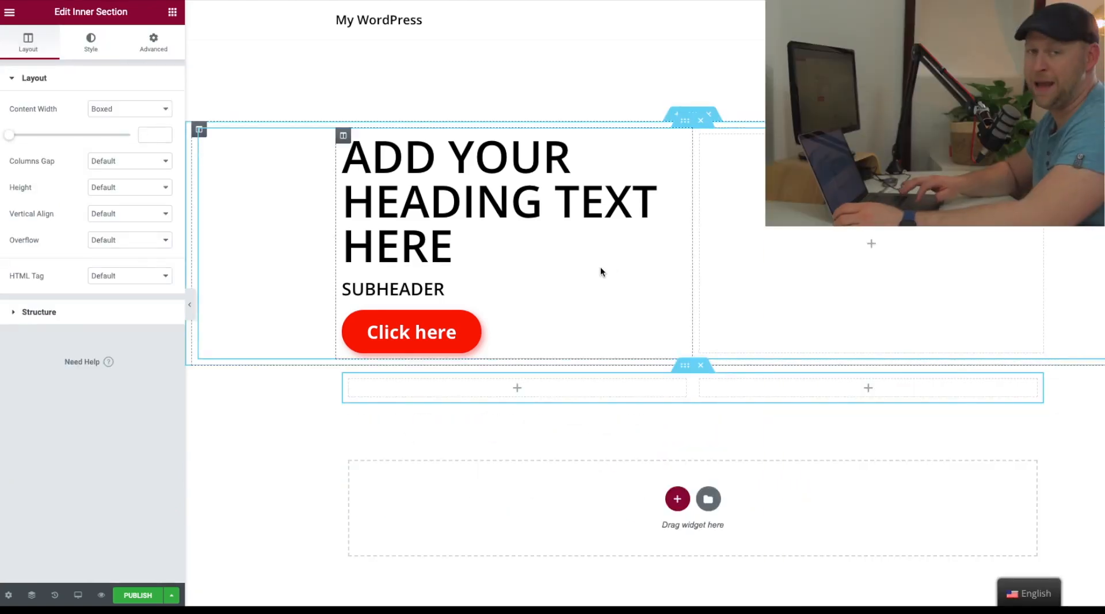
{"action": "left_click", "coordinate": [173, 12]}
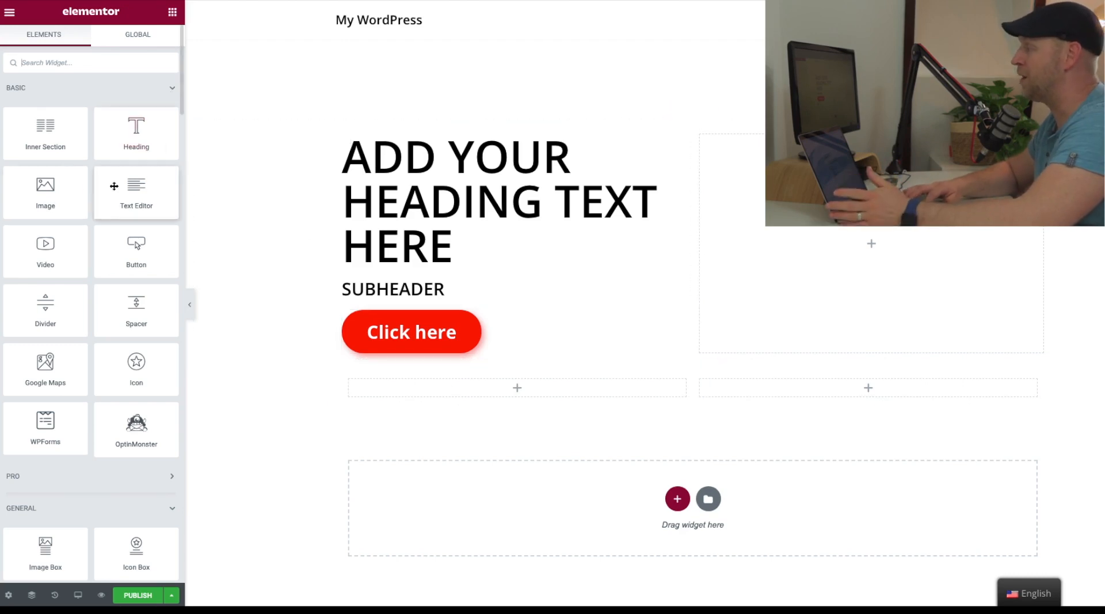
{"action": "left_click_drag", "start_coordinate": [136, 183], "coordinate": [518, 386]}
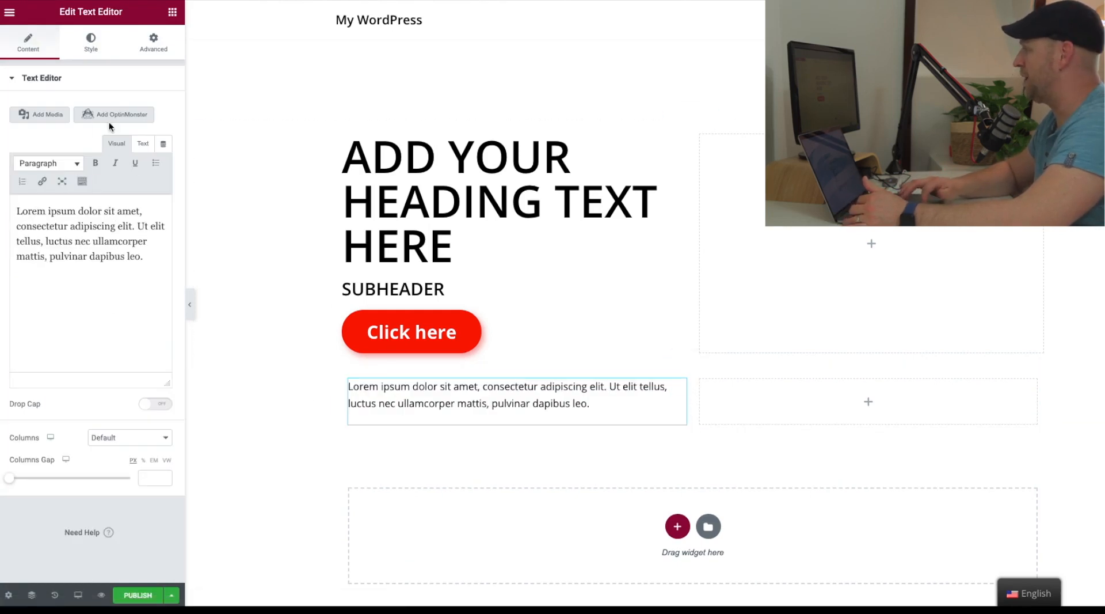
Examine the lorem ipsum text in the Visual and Text editing modes, and the inline formatting options for a word on the page.
{"action": "left_click", "coordinate": [144, 144]}
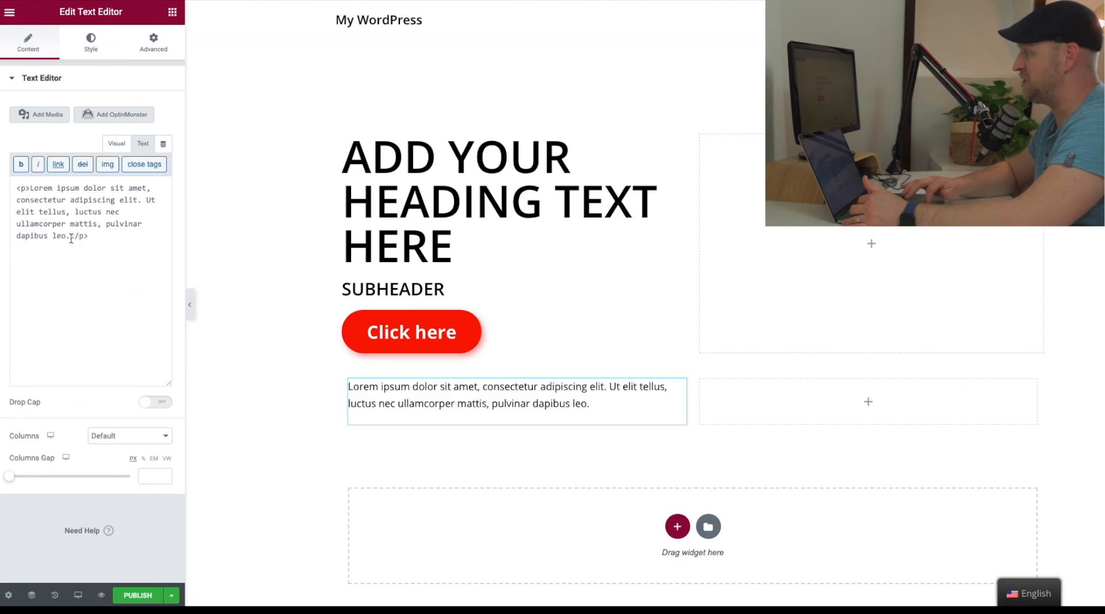
{"action": "left_click_drag", "start_coordinate": [97, 239], "coordinate": [14, 187]}
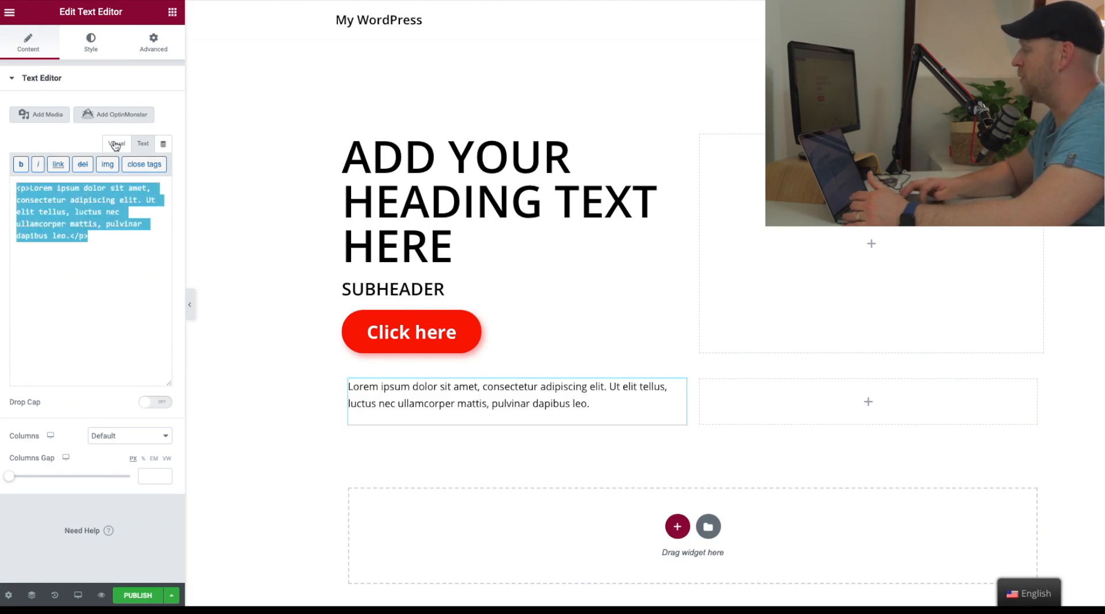
{"action": "left_click", "coordinate": [116, 143]}
{"action": "left_click", "coordinate": [53, 213]}
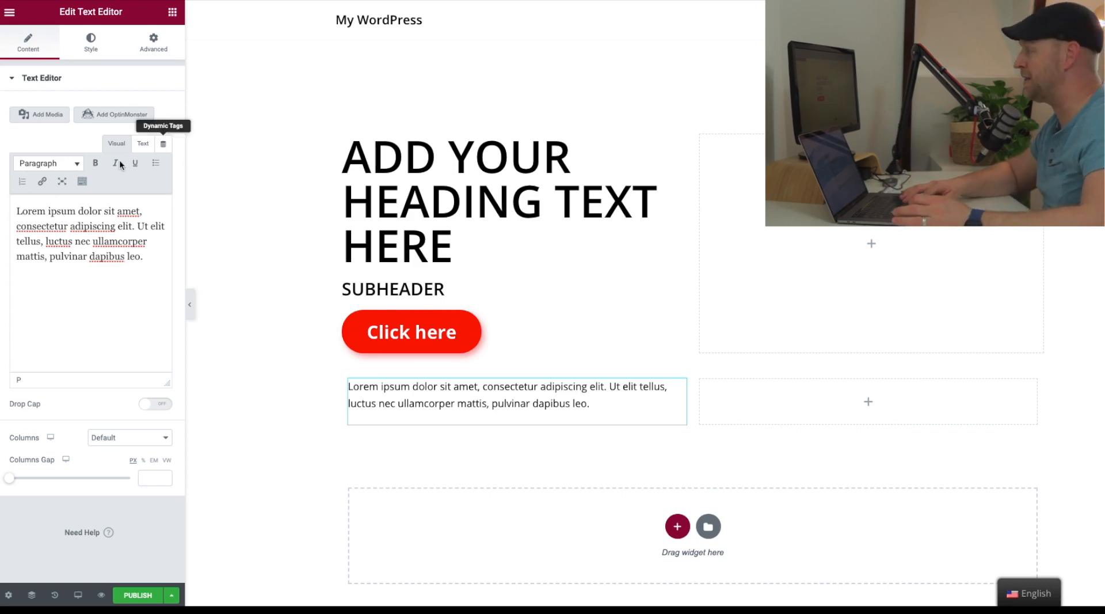
{"action": "left_click", "coordinate": [140, 144]}
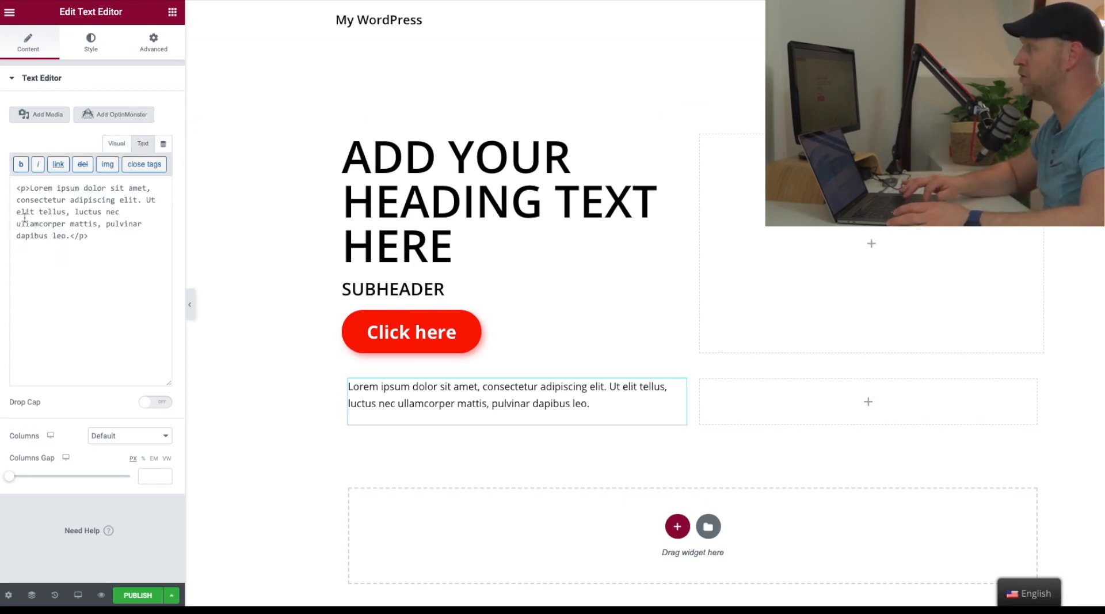
{"action": "left_click", "coordinate": [591, 404]}
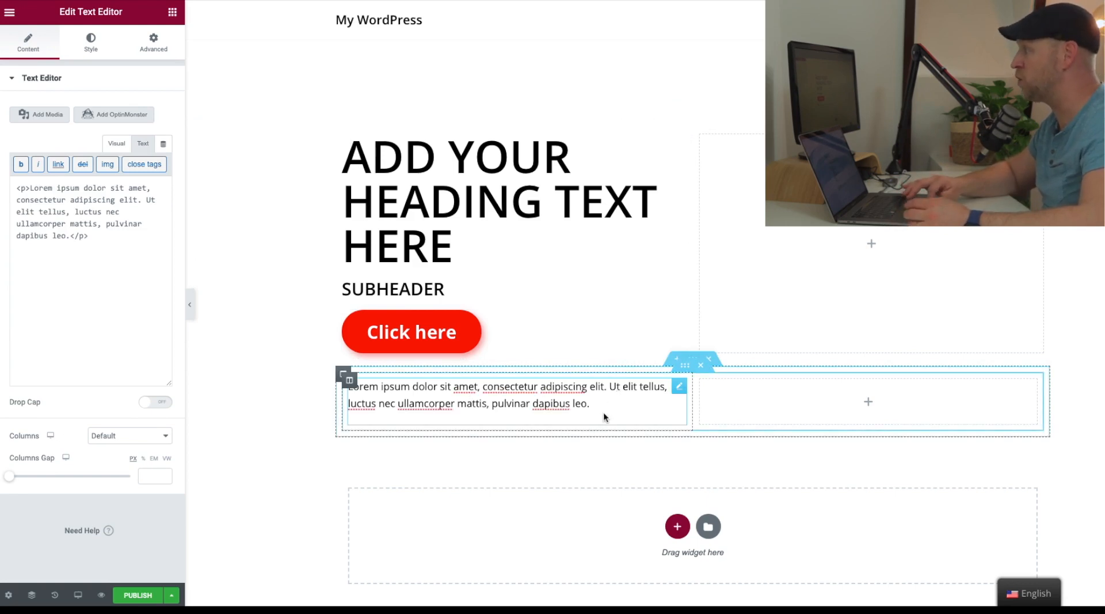
{"action": "left_click_drag", "start_coordinate": [603, 412], "coordinate": [501, 393]}
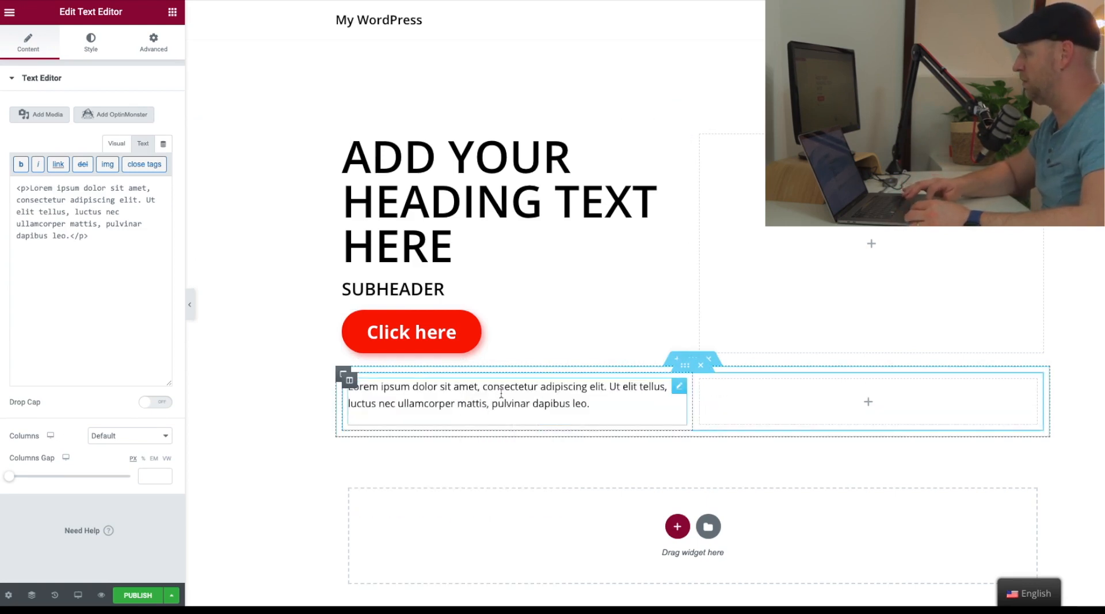
{"action": "double_click", "coordinate": [504, 392]}
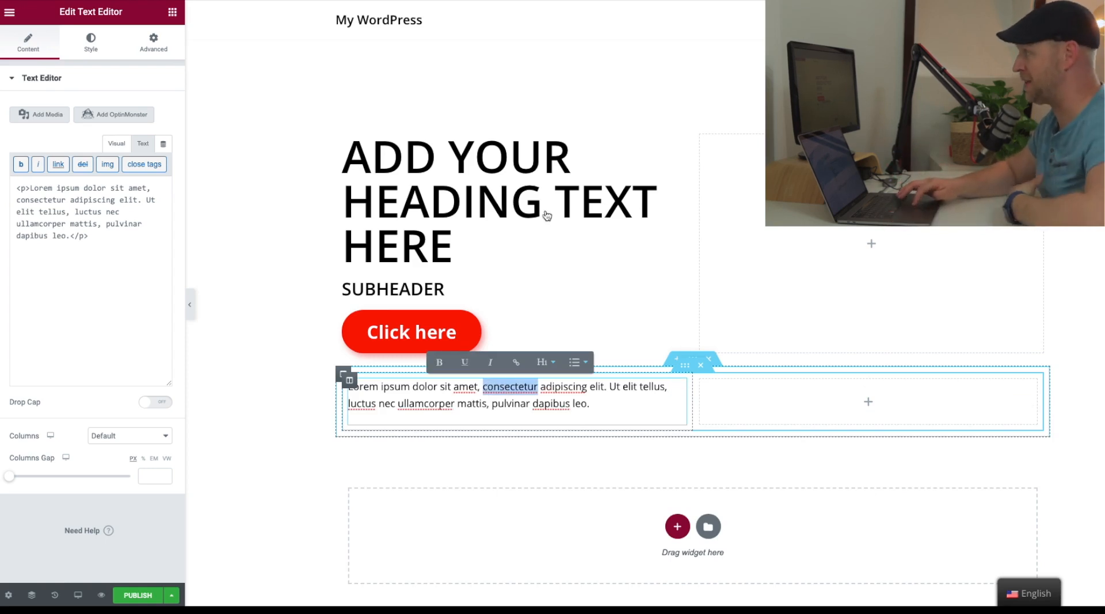
{"action": "left_click", "coordinate": [524, 386]}
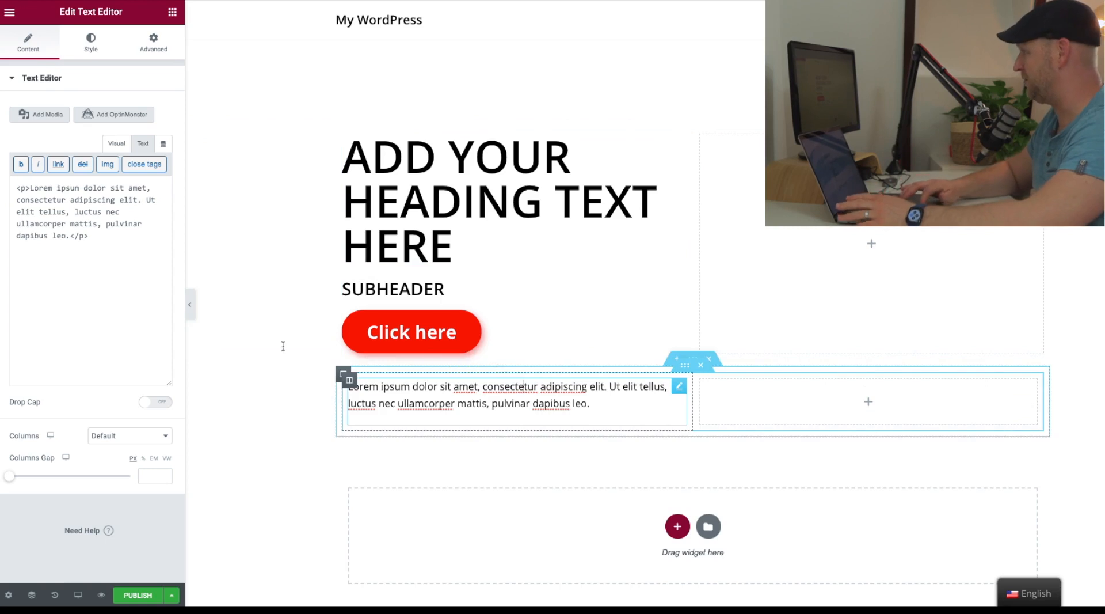
Review the Text Editor widget's Style and Advanced settings, including alignment, text colour, margin and padding, and return to its content.
{"action": "left_click", "coordinate": [96, 42]}
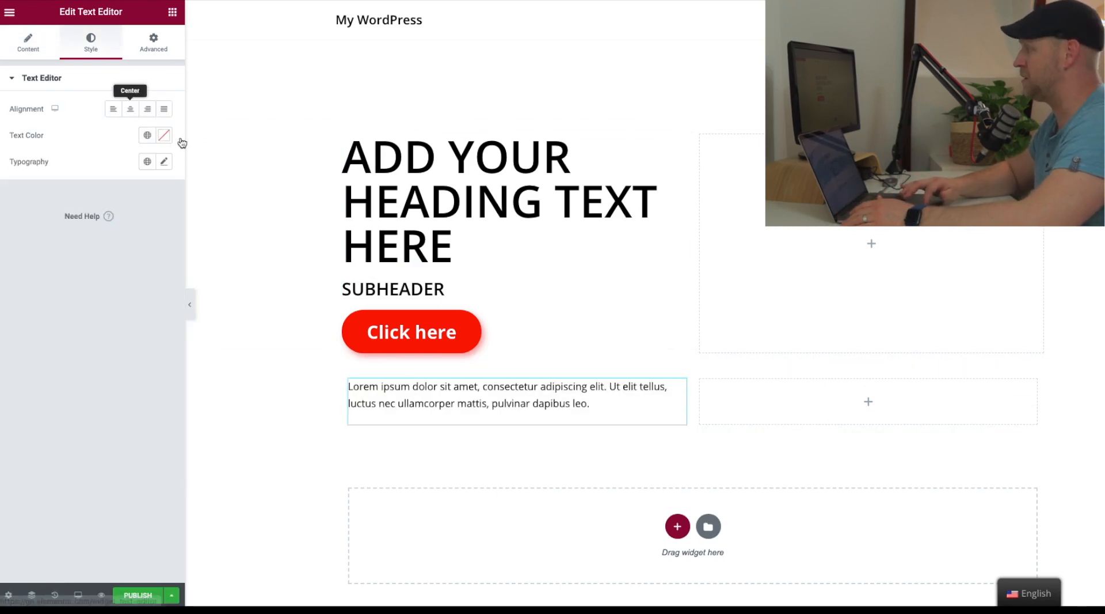
{"action": "left_click", "coordinate": [149, 45]}
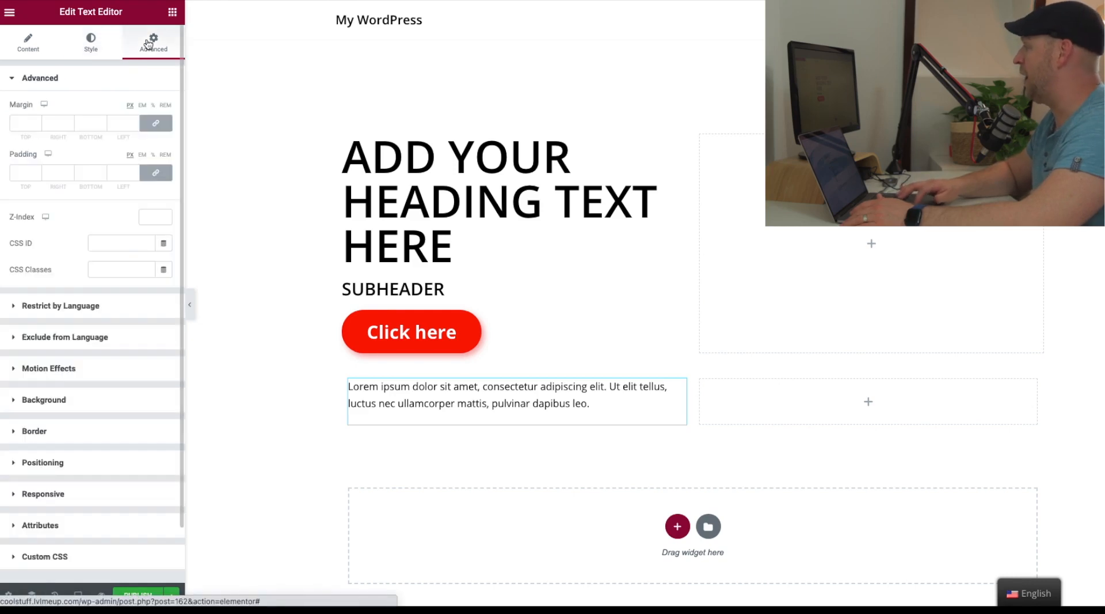
{"action": "left_click", "coordinate": [27, 42]}
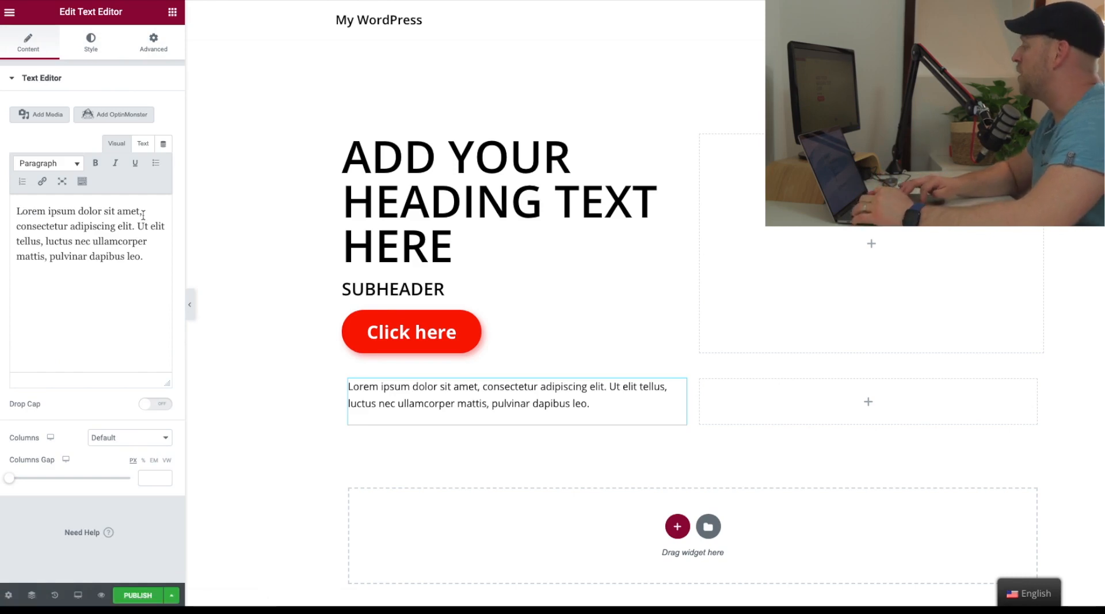
Add an Icon widget above the lorem ipsum text in the new inner section's first column.
{"action": "left_click", "coordinate": [172, 12]}
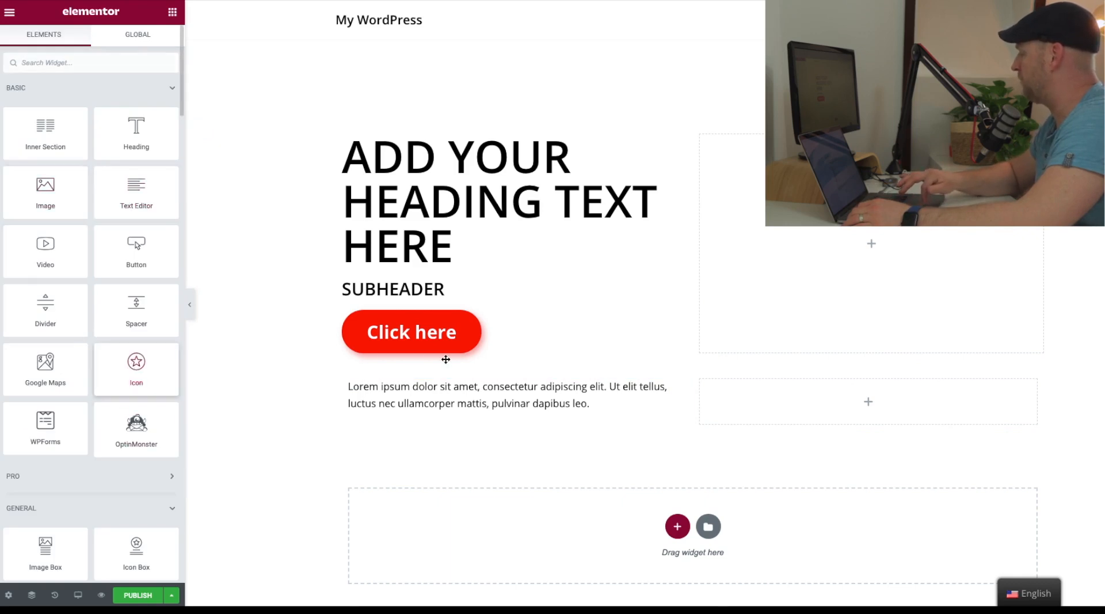
{"action": "left_click_drag", "start_coordinate": [445, 359], "coordinate": [445, 364]}
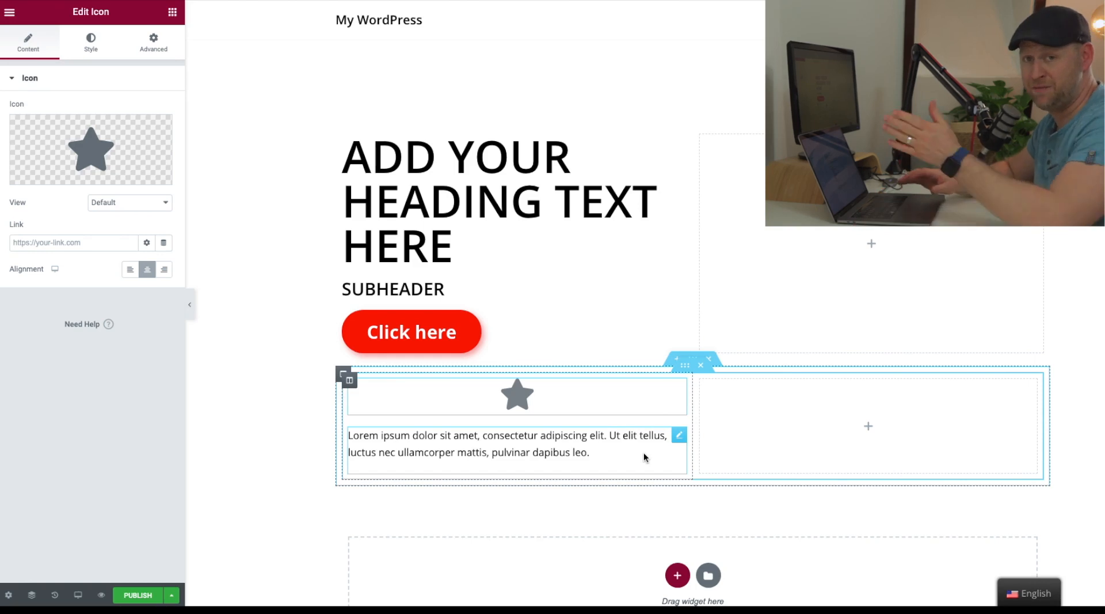
Duplicate the icon-and-text column twice and delete the inner section's remaining empty column.
{"action": "right_click", "coordinate": [347, 378]}
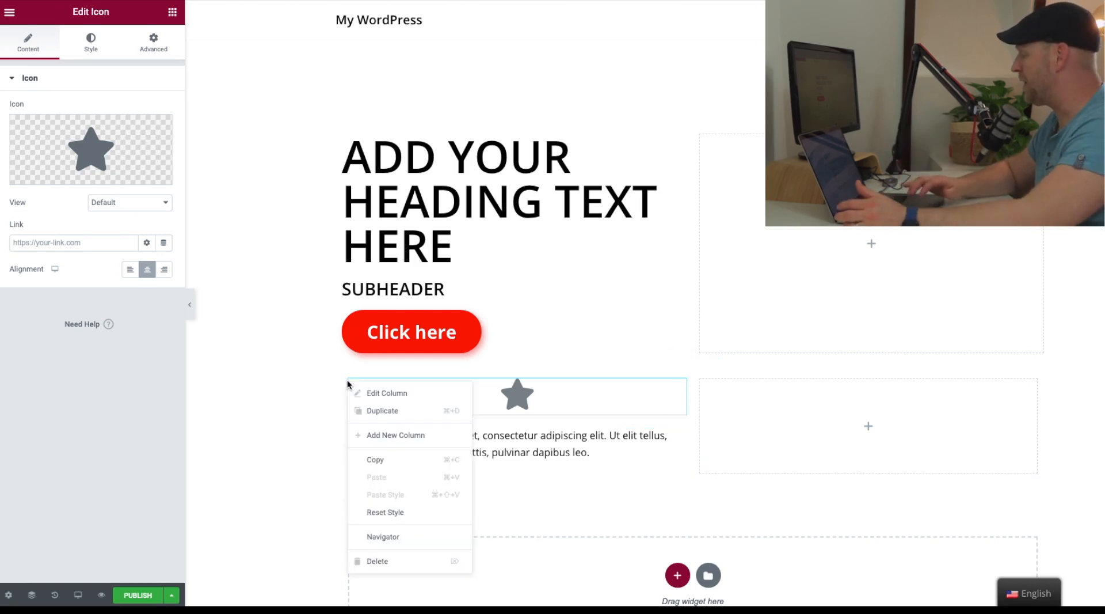
{"action": "left_click", "coordinate": [379, 420]}
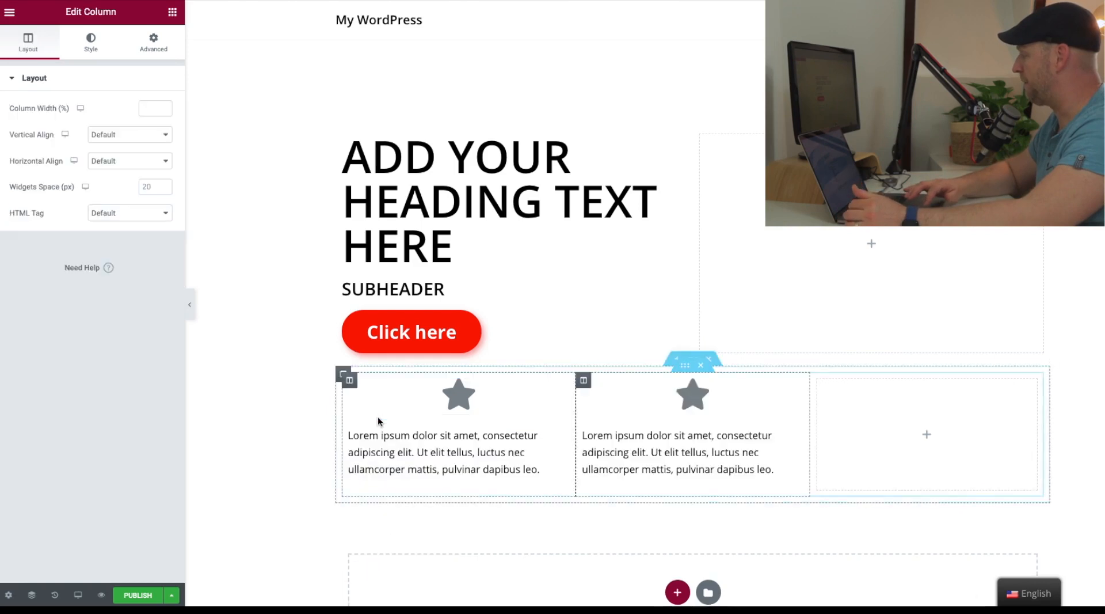
{"action": "right_click", "coordinate": [584, 382]}
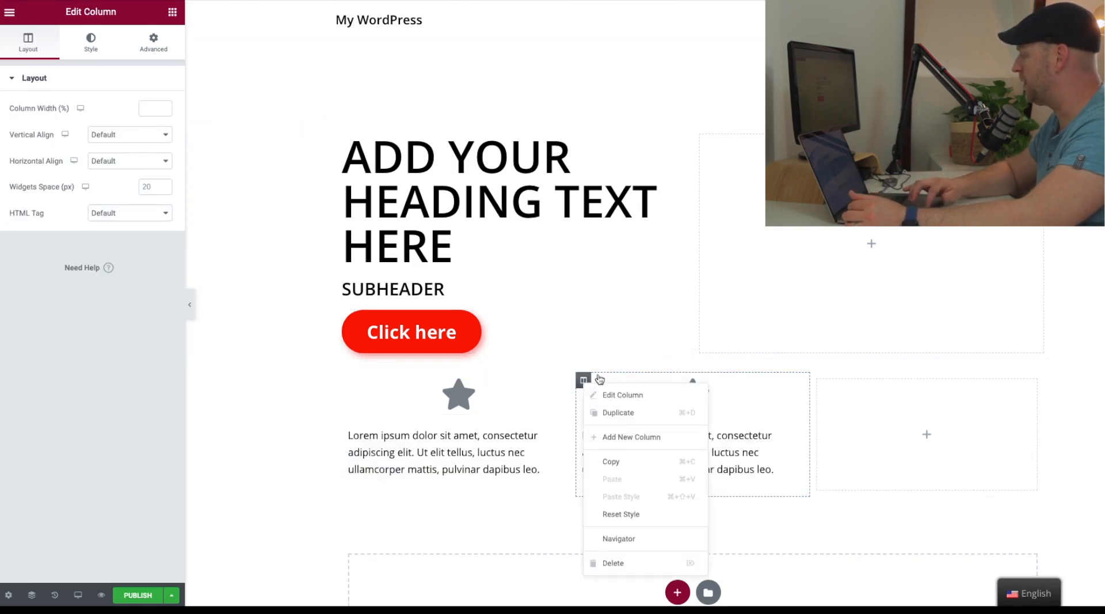
{"action": "left_click", "coordinate": [619, 415]}
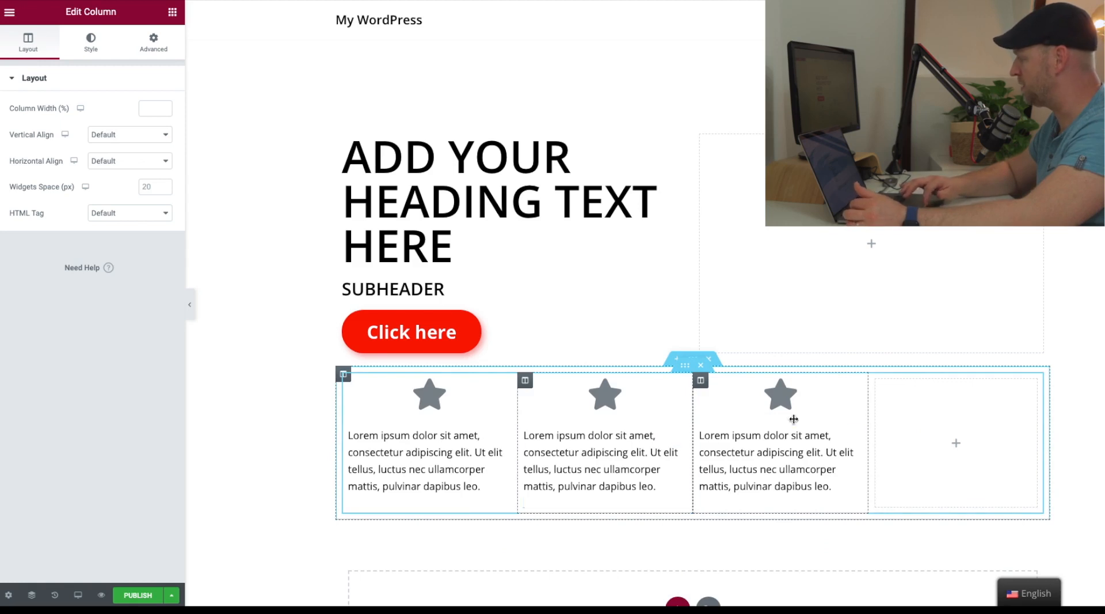
{"action": "right_click", "coordinate": [876, 380]}
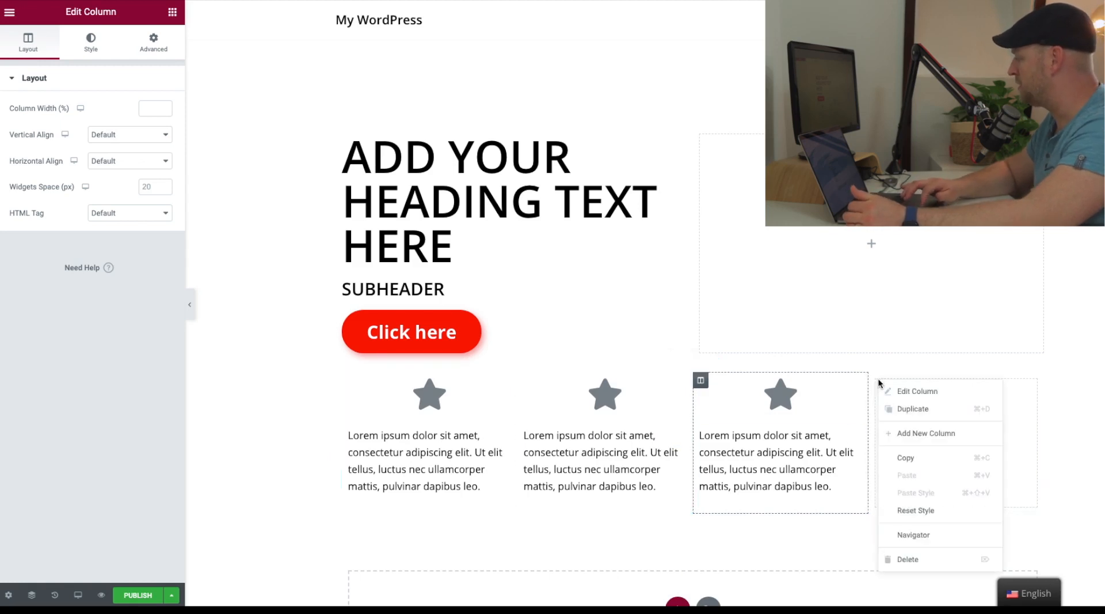
{"action": "left_click", "coordinate": [921, 562]}
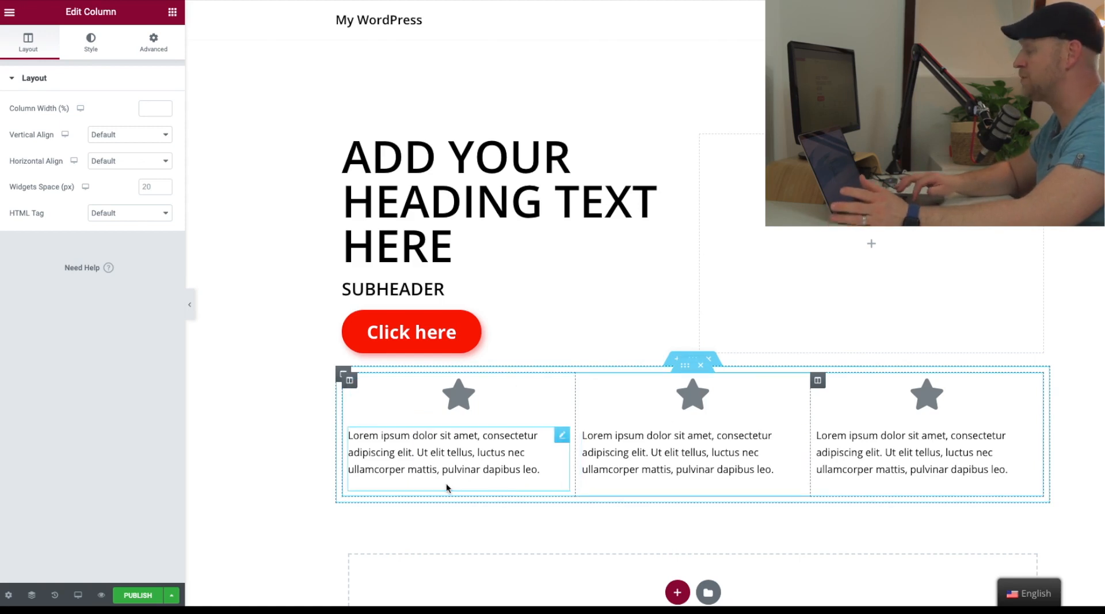
Switch the page to the mobile preview and centre-align the main heading for mobile.
{"action": "left_click", "coordinate": [79, 595]}
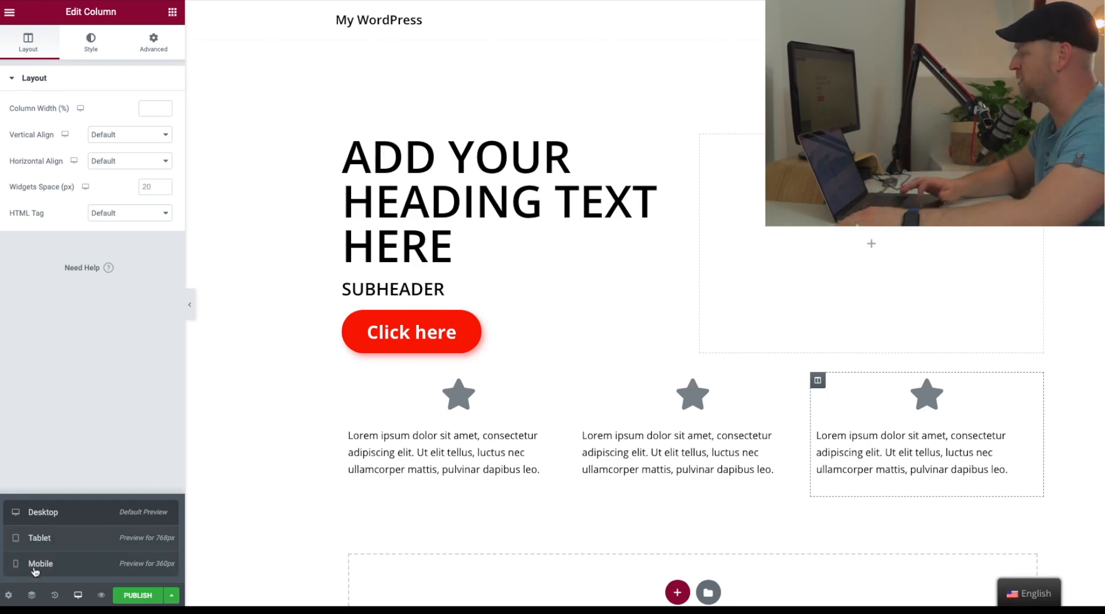
{"action": "left_click", "coordinate": [35, 563]}
{"action": "scroll", "coordinate": [648, 265], "scroll_direction": "down", "scroll_amount": 8}
{"action": "scroll", "coordinate": [693, 279], "scroll_direction": "up", "scroll_amount": 7}
{"action": "scroll", "coordinate": [685, 242], "scroll_direction": "up", "scroll_amount": 2}
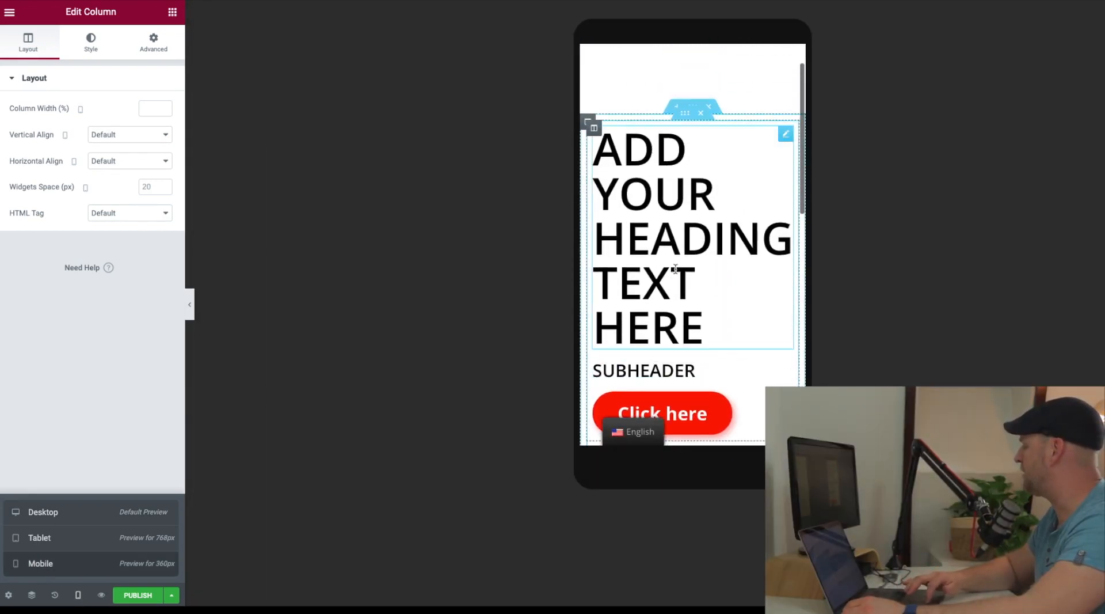
{"action": "left_click", "coordinate": [654, 255]}
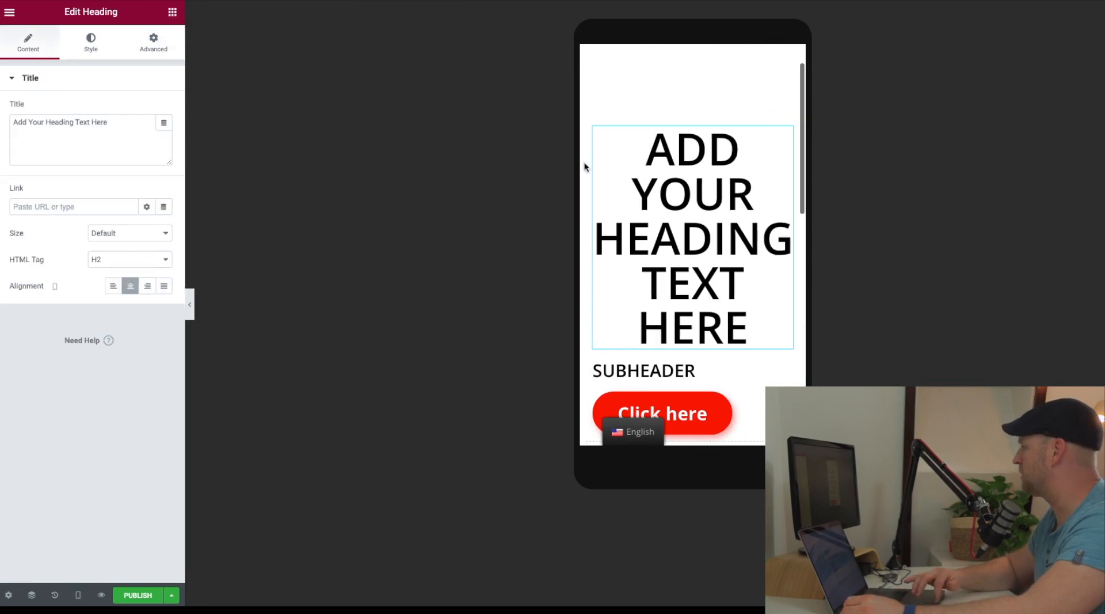
Centre-align the subheader and the Click here button in the mobile layout.
{"action": "scroll", "coordinate": [633, 270], "scroll_direction": "down", "scroll_amount": 2}
{"action": "left_click", "coordinate": [637, 270]}
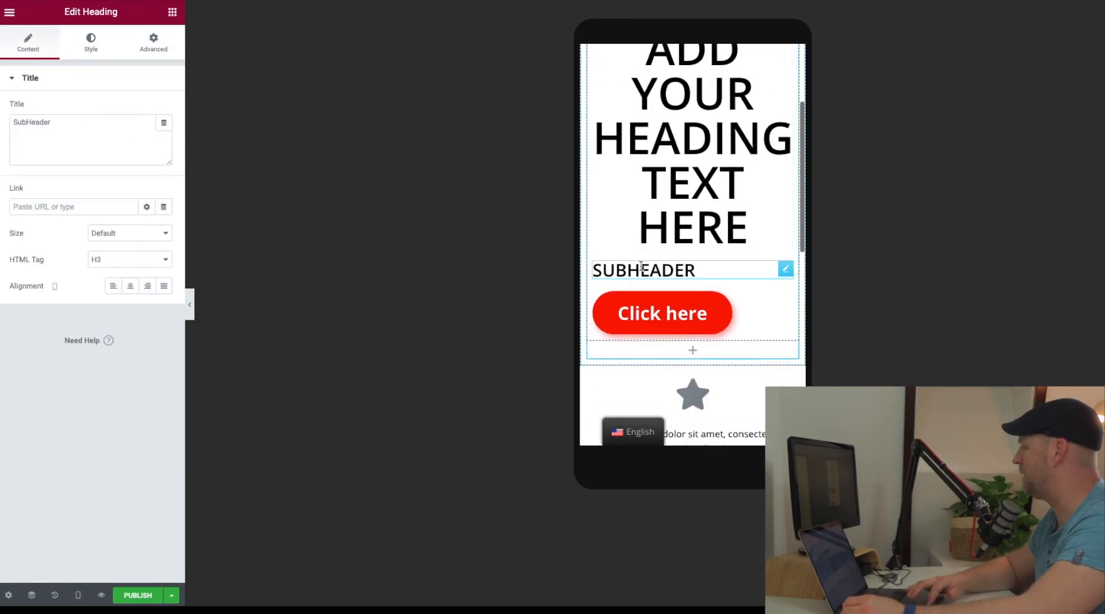
{"action": "left_click", "coordinate": [130, 286]}
{"action": "left_click", "coordinate": [666, 313]}
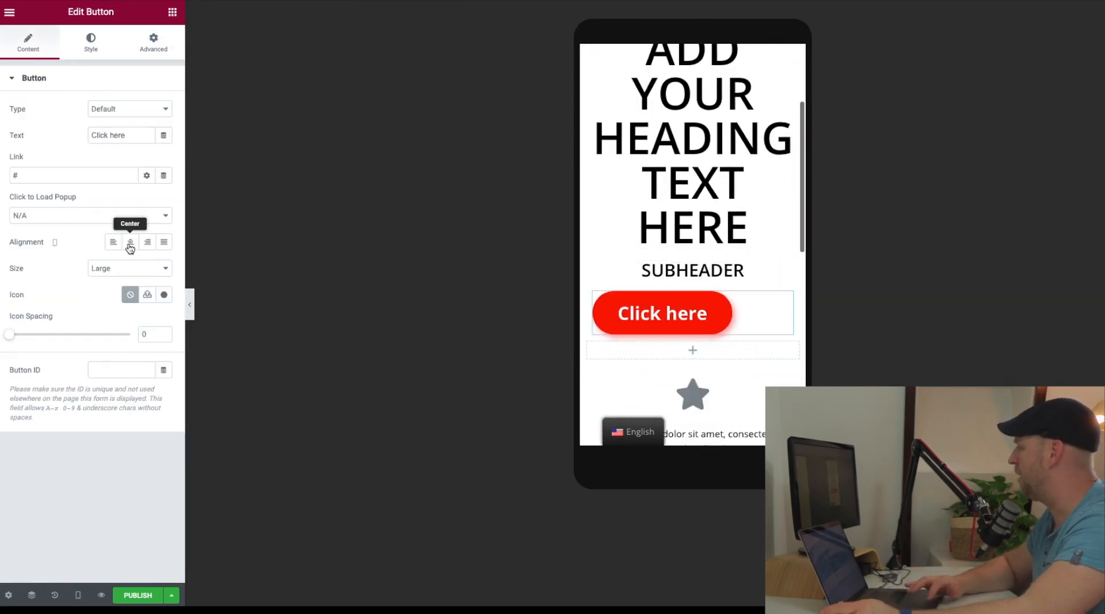
{"action": "left_click", "coordinate": [130, 241]}
Set the middle icon-and-text column's mobile padding to 0 px on all sides.
{"action": "scroll", "coordinate": [697, 314], "scroll_direction": "down", "scroll_amount": 4}
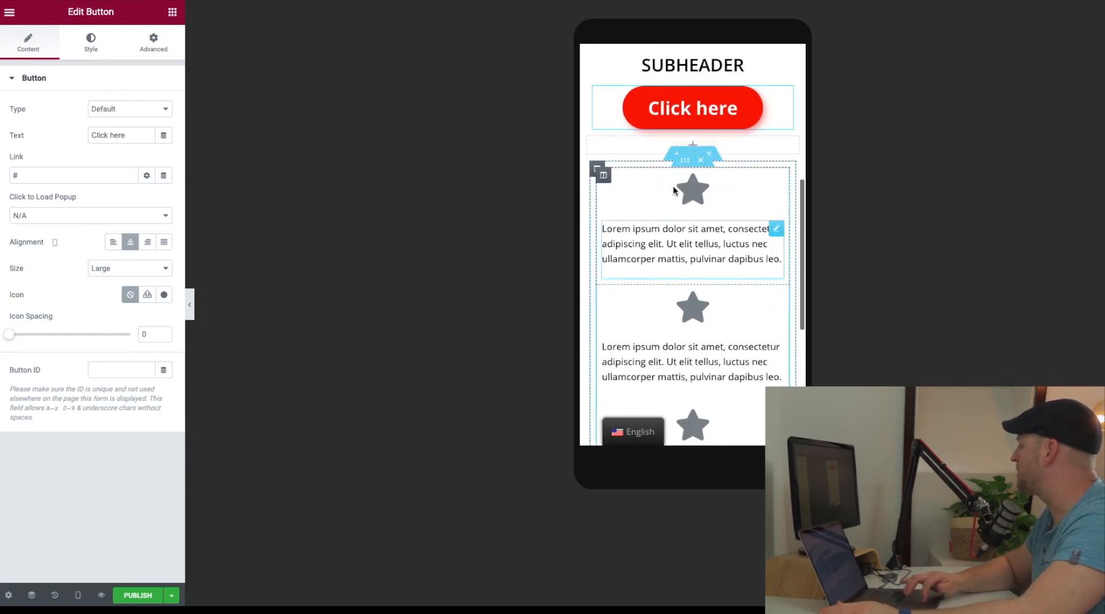
{"action": "scroll", "coordinate": [699, 299], "scroll_direction": "down", "scroll_amount": 3}
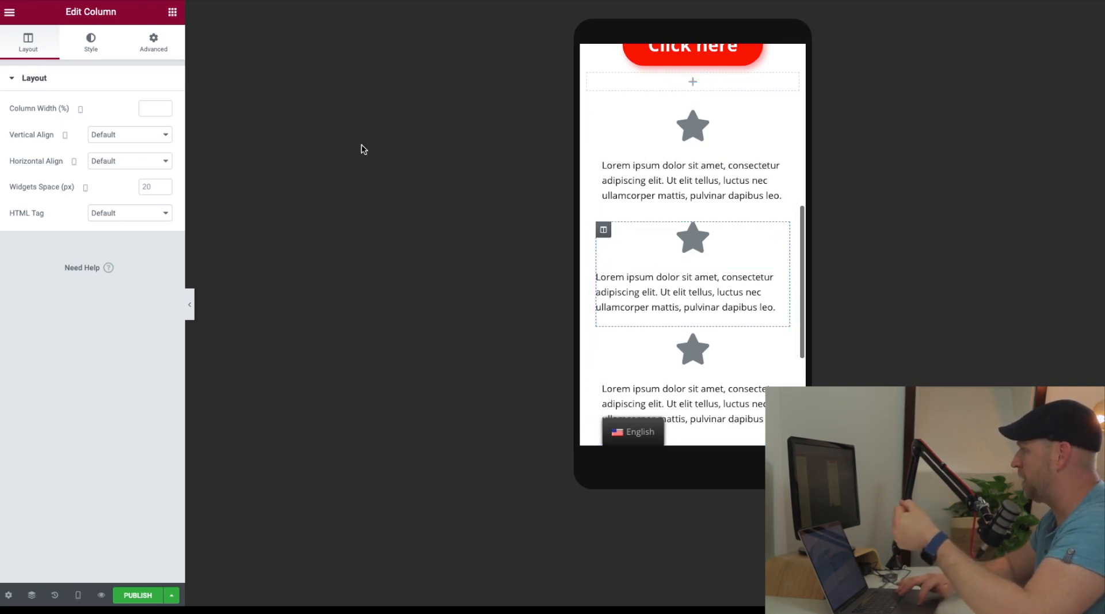
{"action": "left_click", "coordinate": [150, 42]}
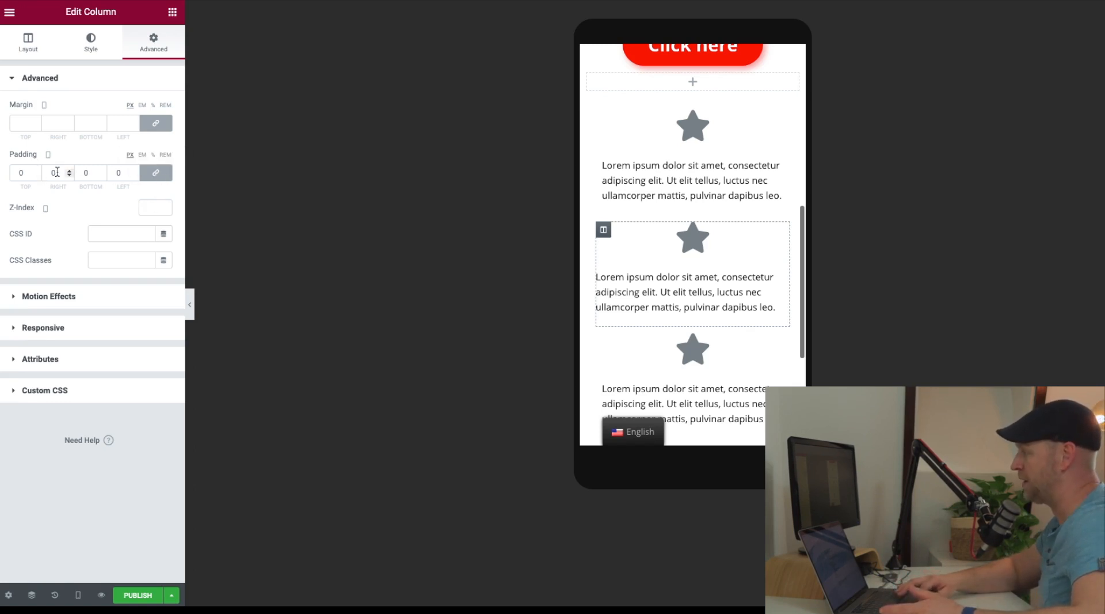
Try uniform mobile paddings of 20, 200 and 100 px on the middle column and return it to 0.
{"action": "left_click", "coordinate": [19, 171]}
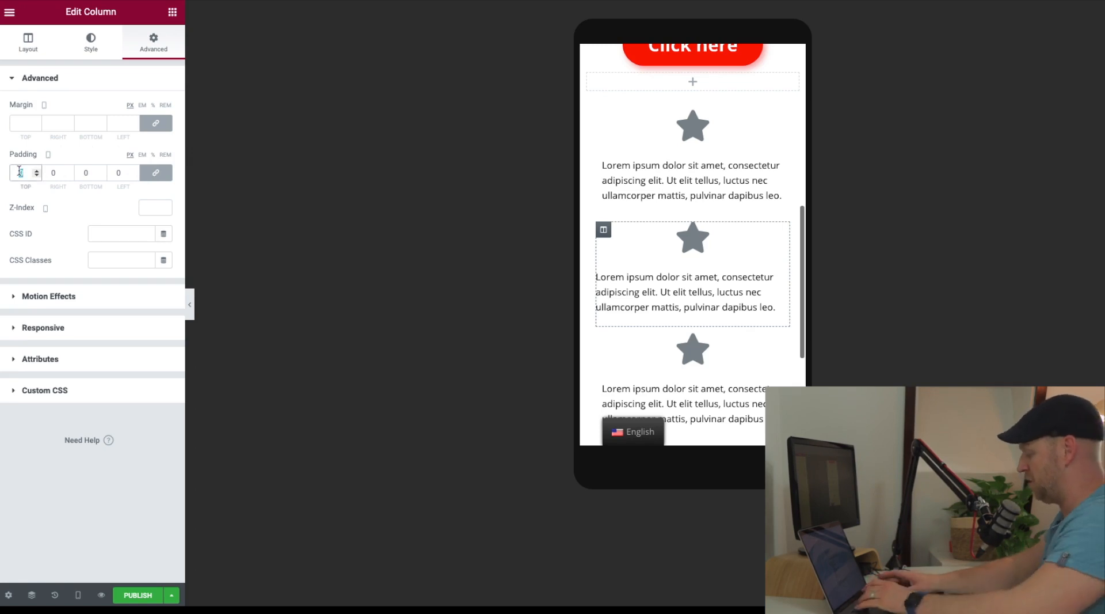
{"action": "type", "text": "20"}
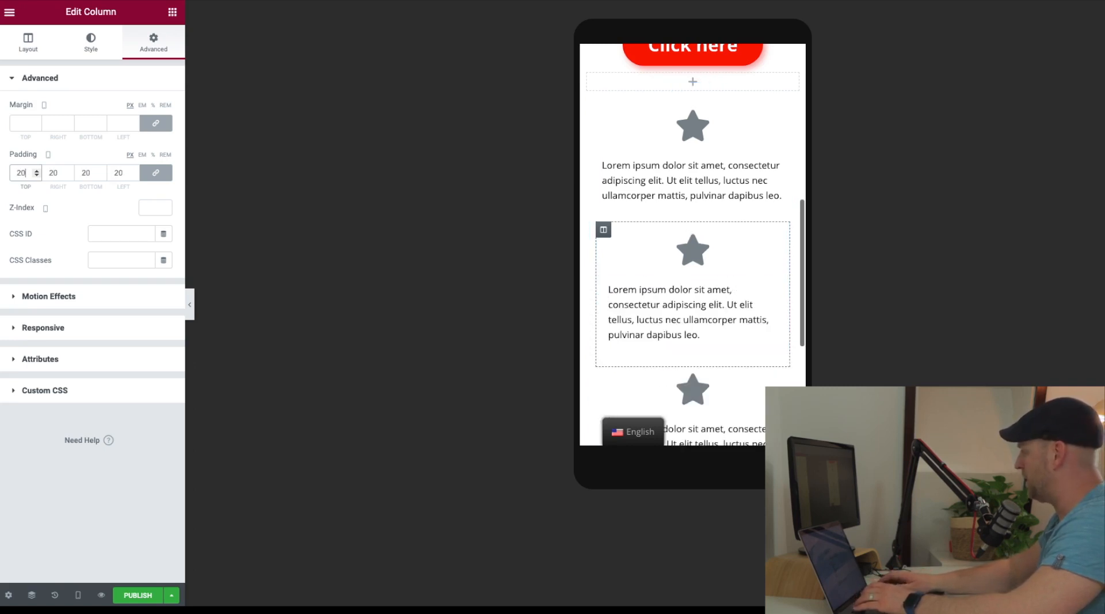
{"action": "key", "text": "BackSpace"}
{"action": "key", "text": "BackSpace"}
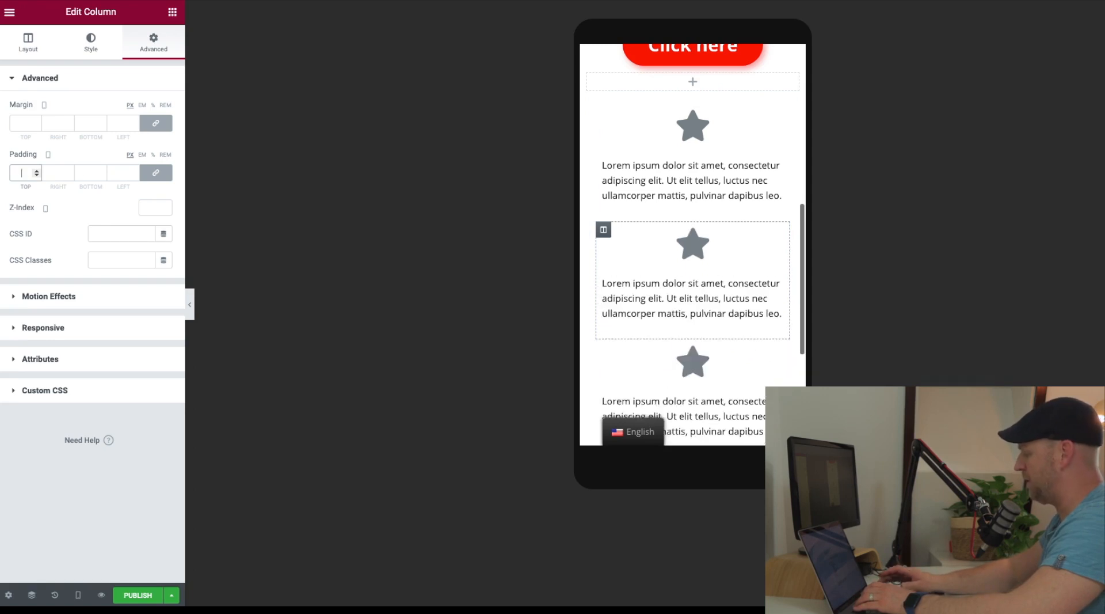
{"action": "type", "text": "200"}
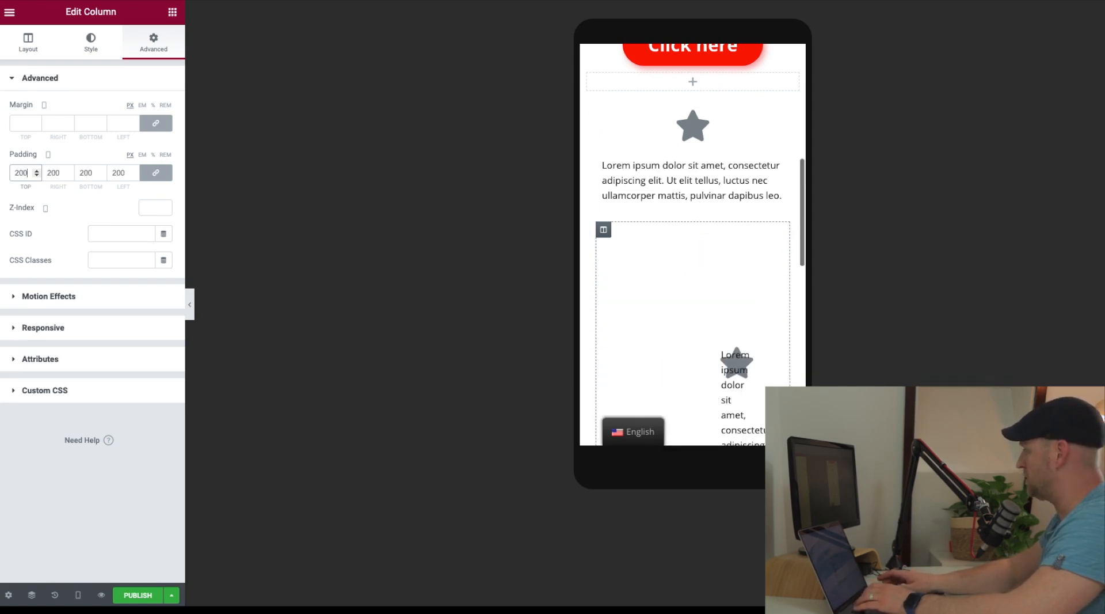
{"action": "key", "text": "BackSpace"}
{"action": "key", "text": "BackSpace"}
{"action": "key", "text": "BackSpace"}
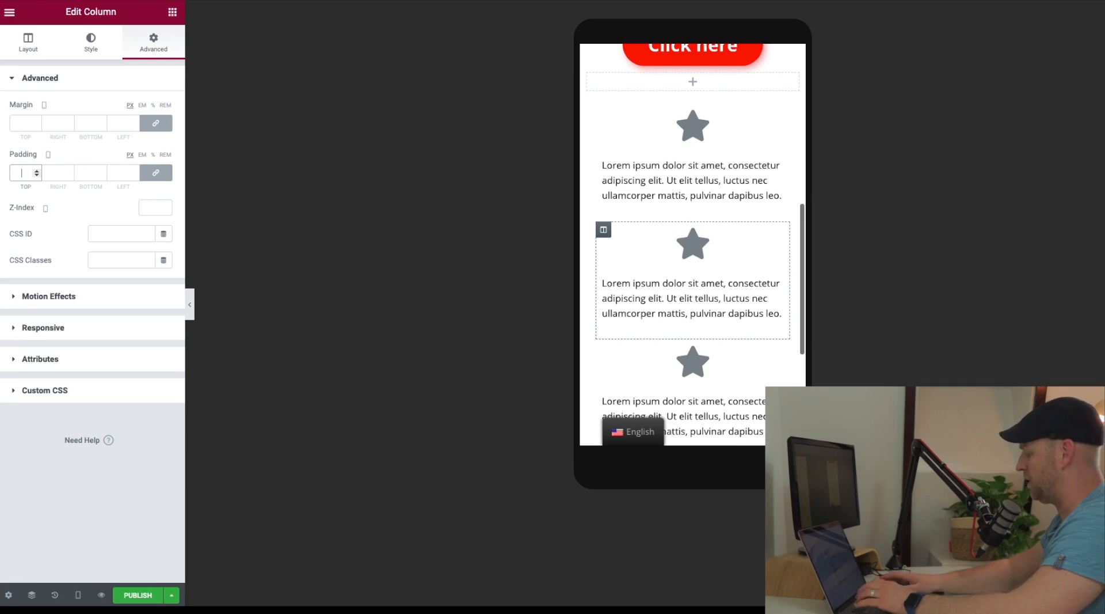
{"action": "type", "text": "100"}
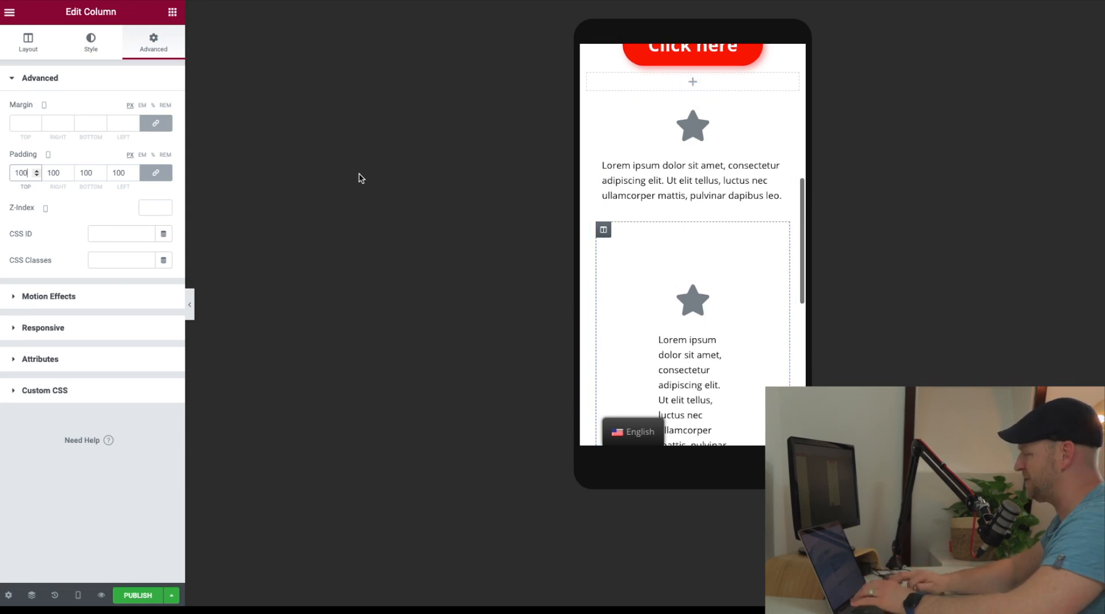
{"action": "key", "text": "BackSpace"}
{"action": "key", "text": "BackSpace"}
{"action": "key", "text": "BackSpace"}
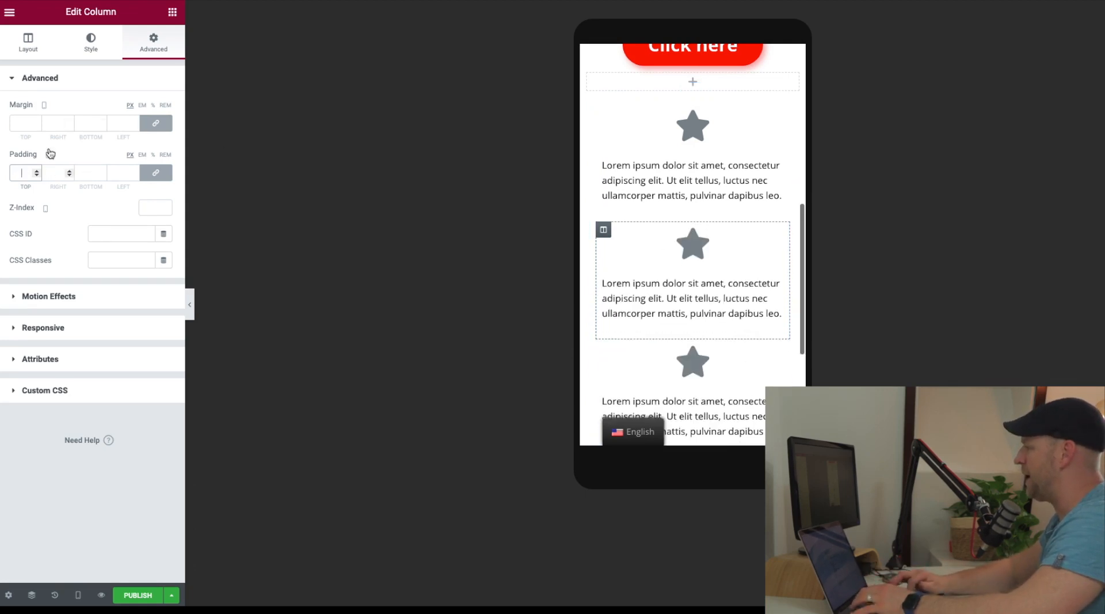
{"action": "type", "text": "0"}
Unlink the middle column's mobile padding values and set the top and bottom padding to 20 px each.
{"action": "left_click", "coordinate": [155, 173]}
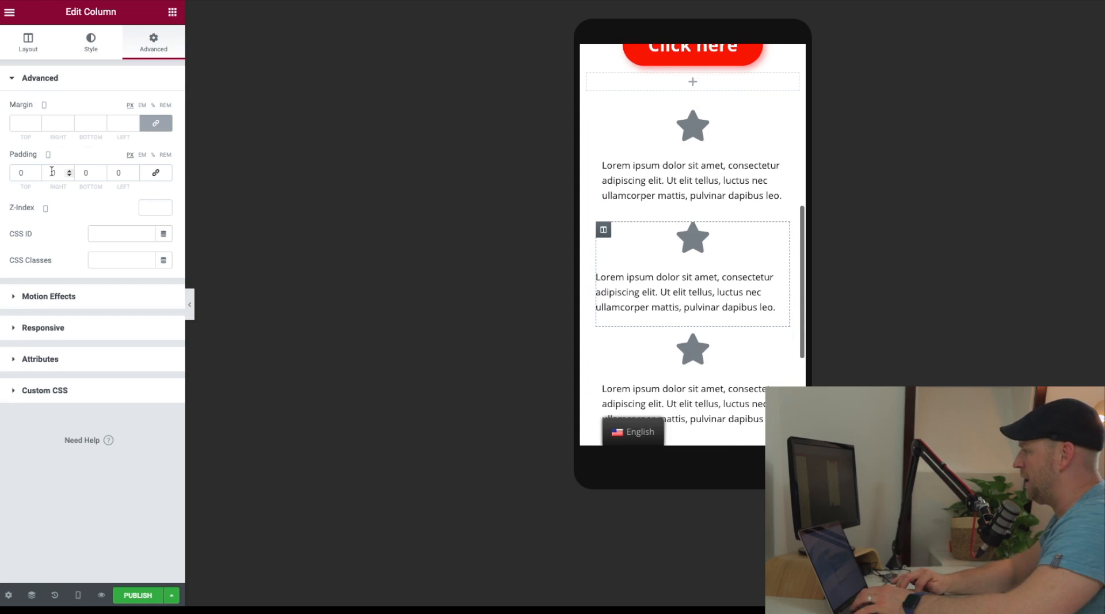
{"action": "left_click", "coordinate": [21, 173]}
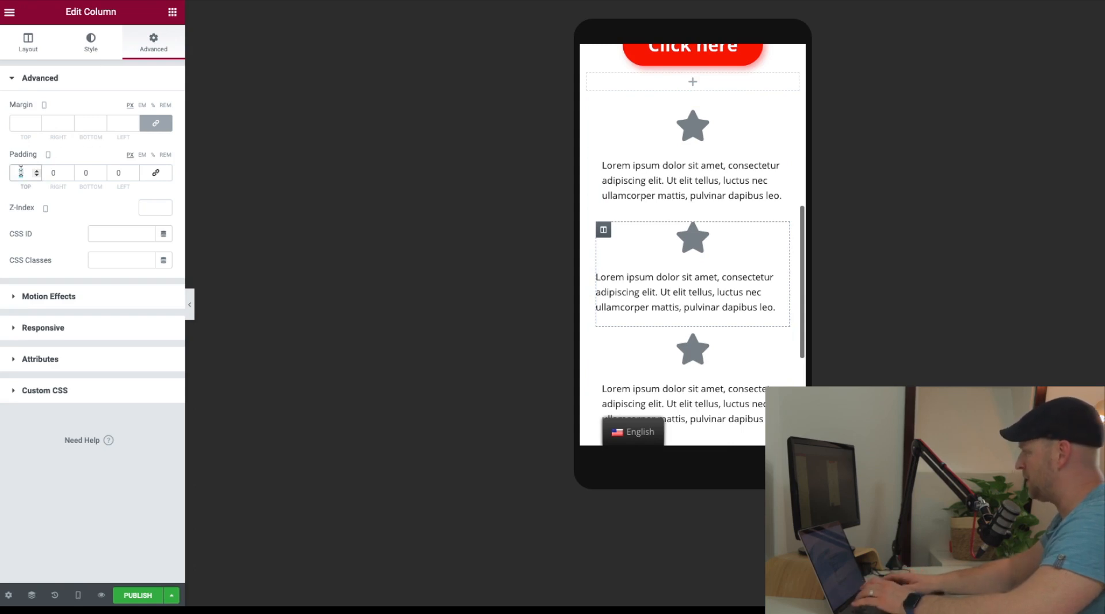
{"action": "type", "text": "20"}
{"action": "left_click", "coordinate": [87, 174]}
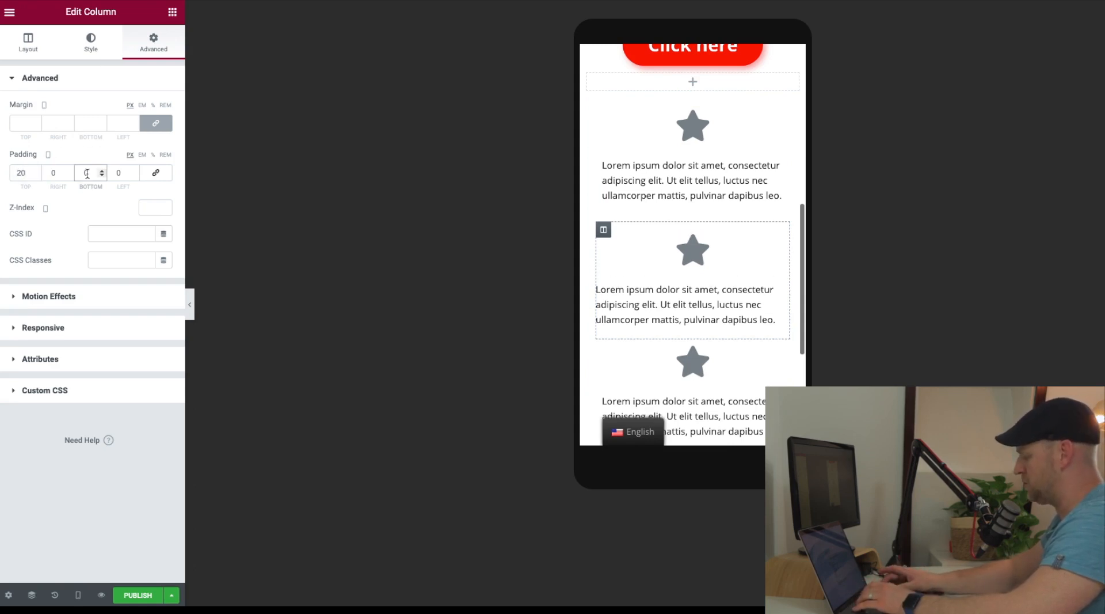
{"action": "type", "text": "20"}
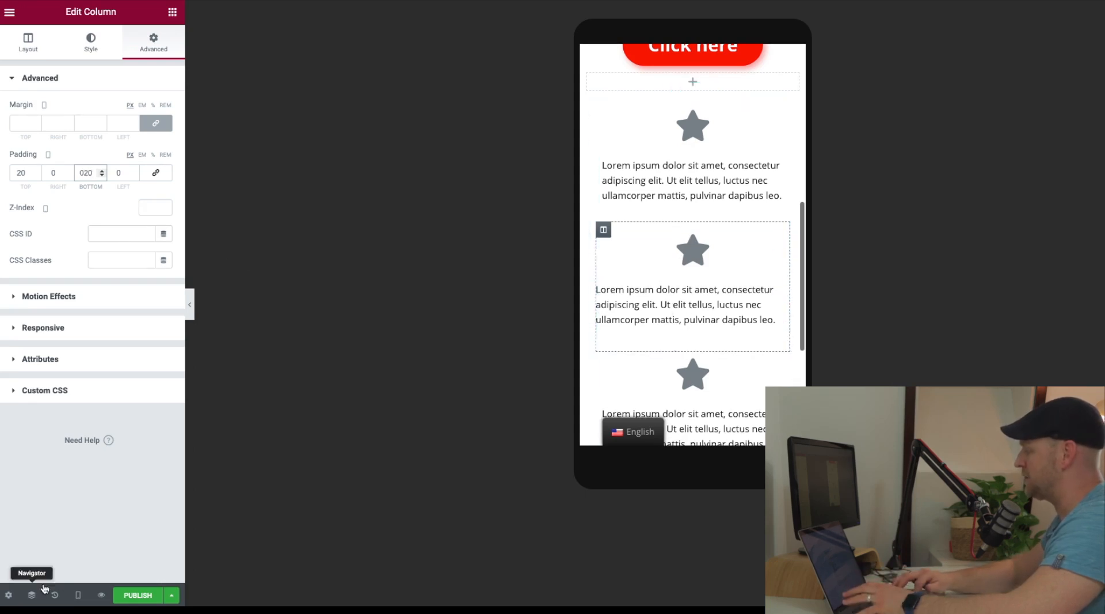
Return to the desktop preview and give the middle column a solid border with rounded corners.
{"action": "left_click", "coordinate": [78, 595]}
{"action": "left_click", "coordinate": [73, 512]}
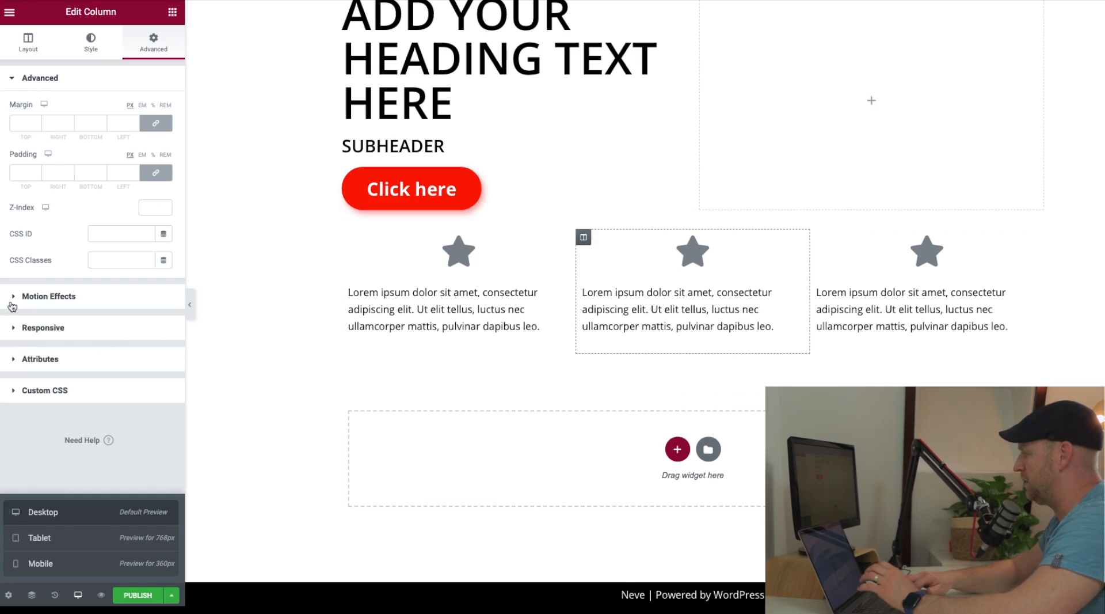
{"action": "left_click", "coordinate": [91, 41]}
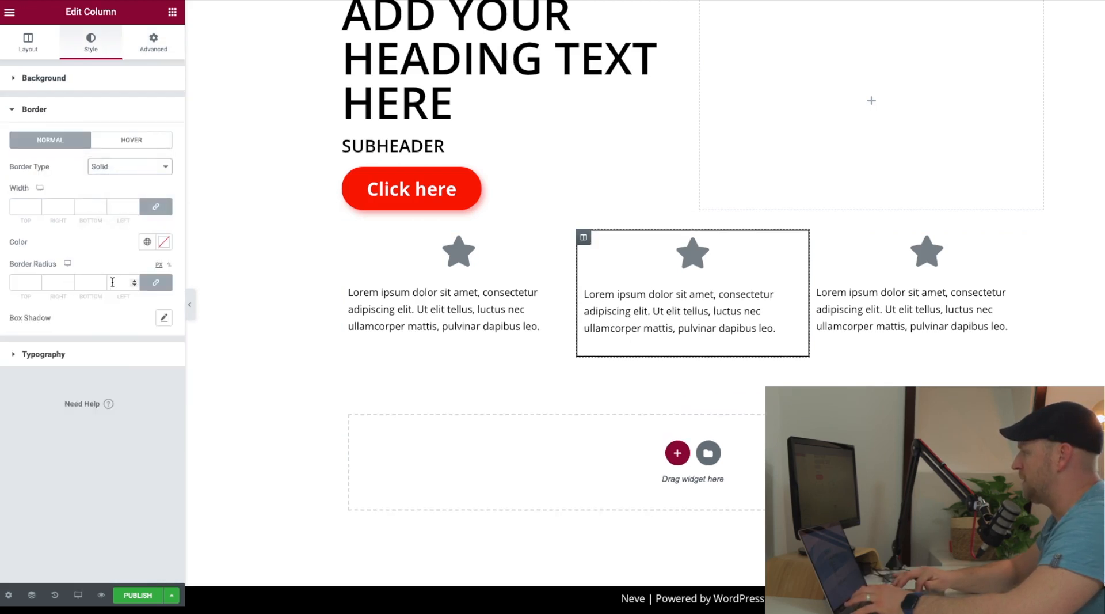
{"action": "double_click", "coordinate": [134, 284]}
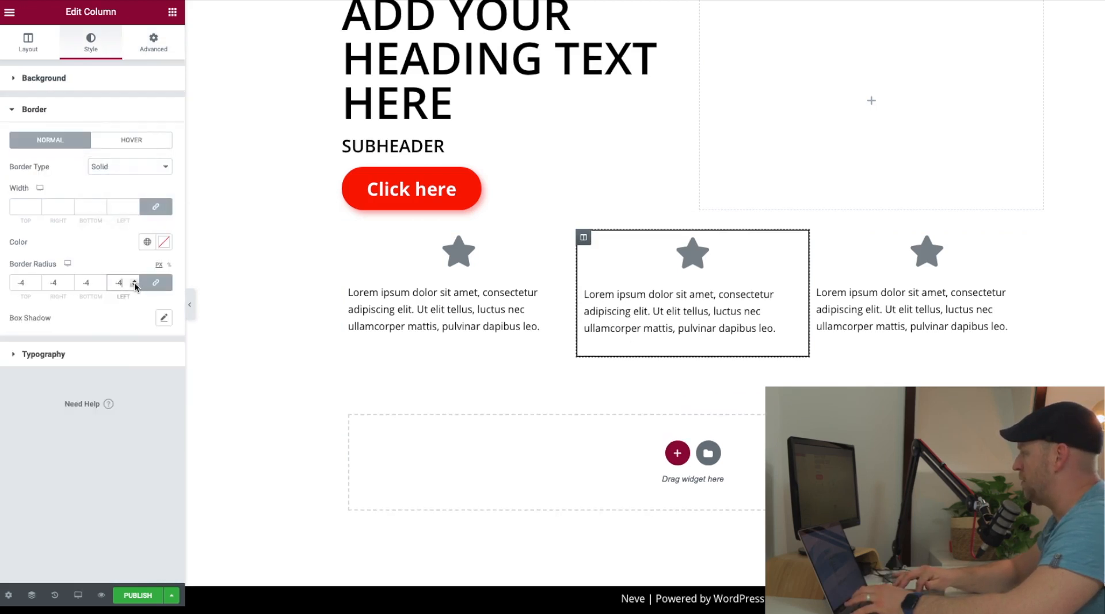
{"action": "left_click", "coordinate": [538, 326]}
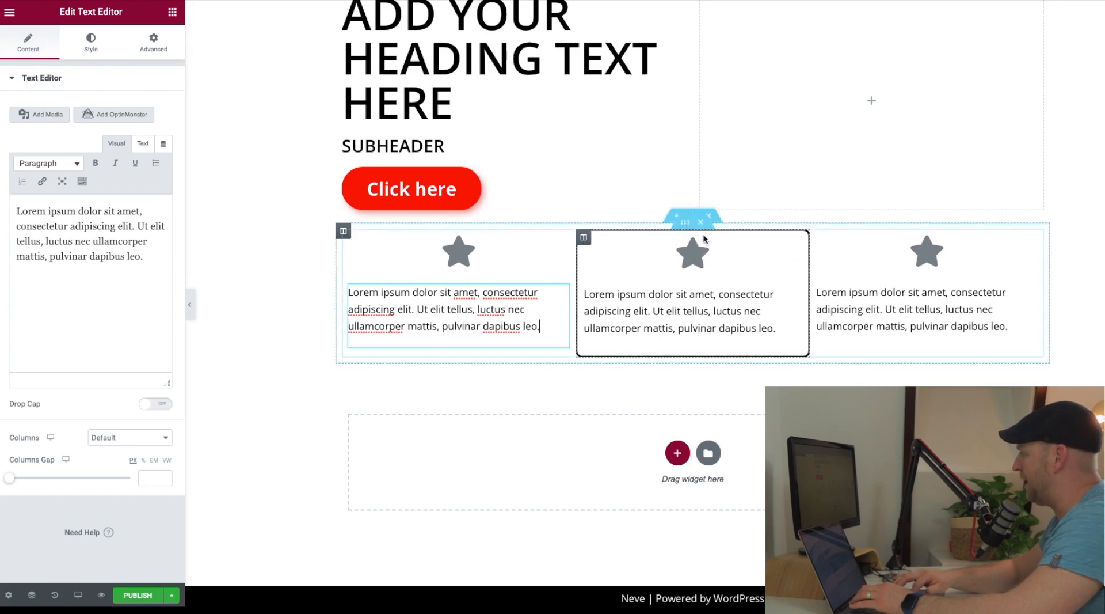
Open the Advanced settings of the middle column's star icon and unlink its margin values.
{"action": "left_click", "coordinate": [797, 245]}
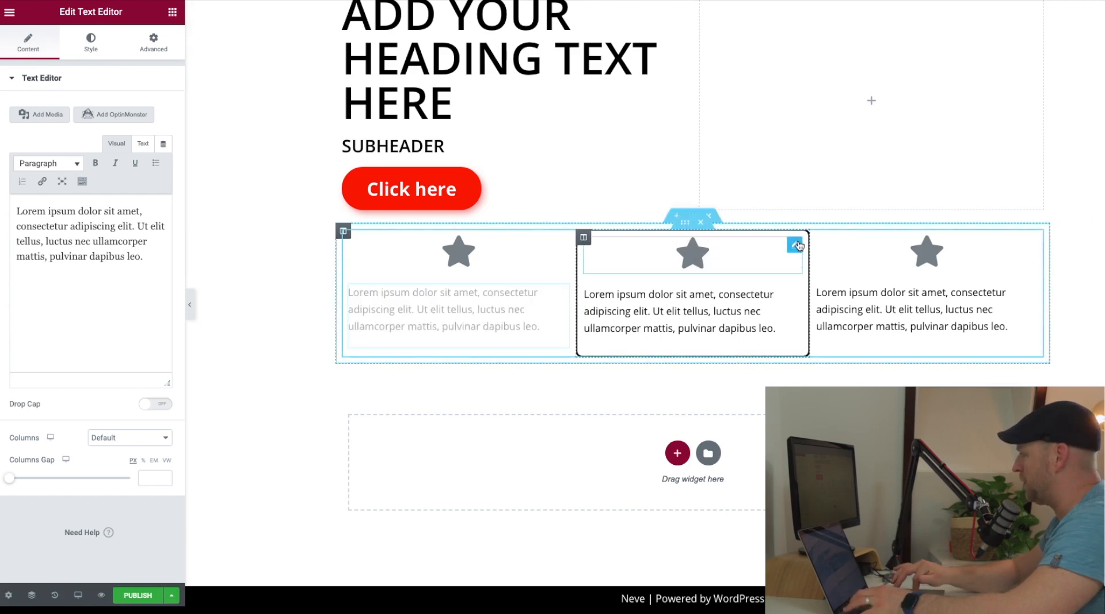
{"action": "left_click", "coordinate": [154, 40]}
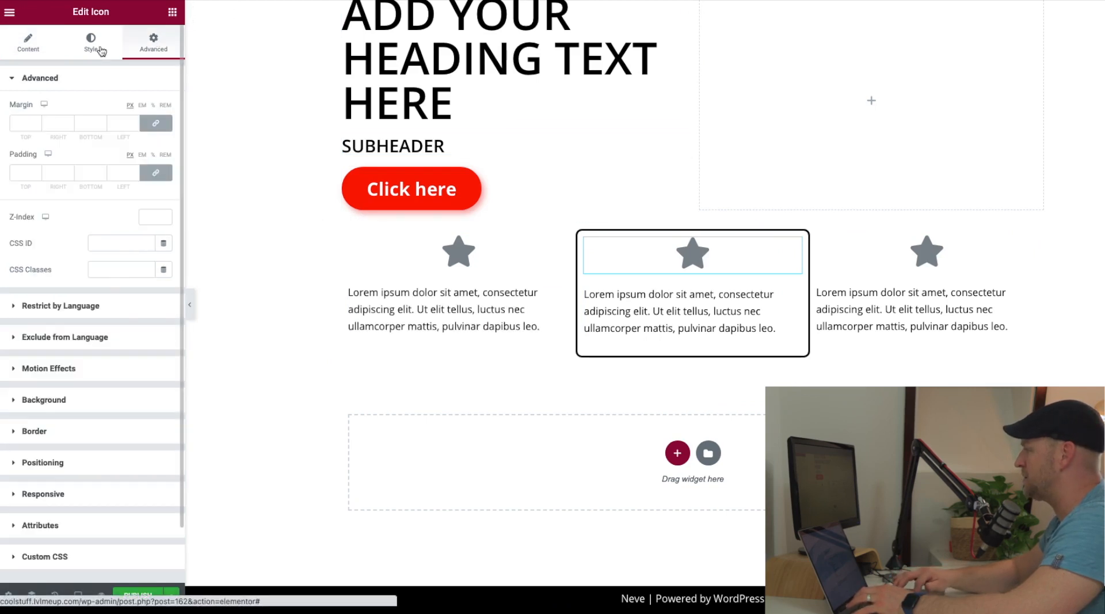
{"action": "left_click", "coordinate": [156, 125]}
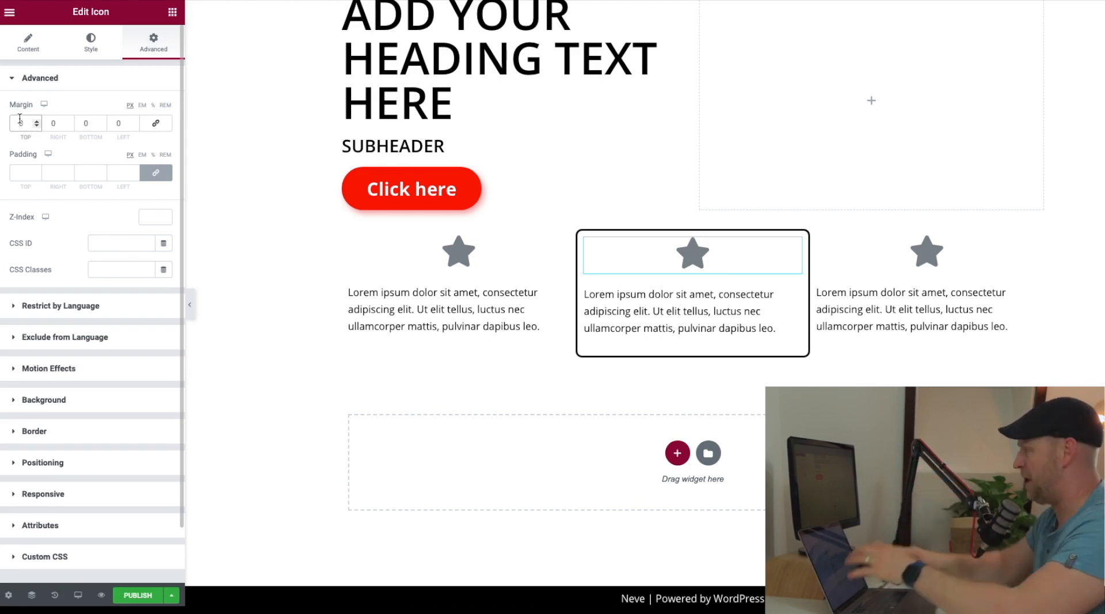
{"action": "left_click", "coordinate": [20, 118]}
Try top margins of 20, 220 and -20 px on the middle column's star icon and clear them.
{"action": "type", "text": "2"}
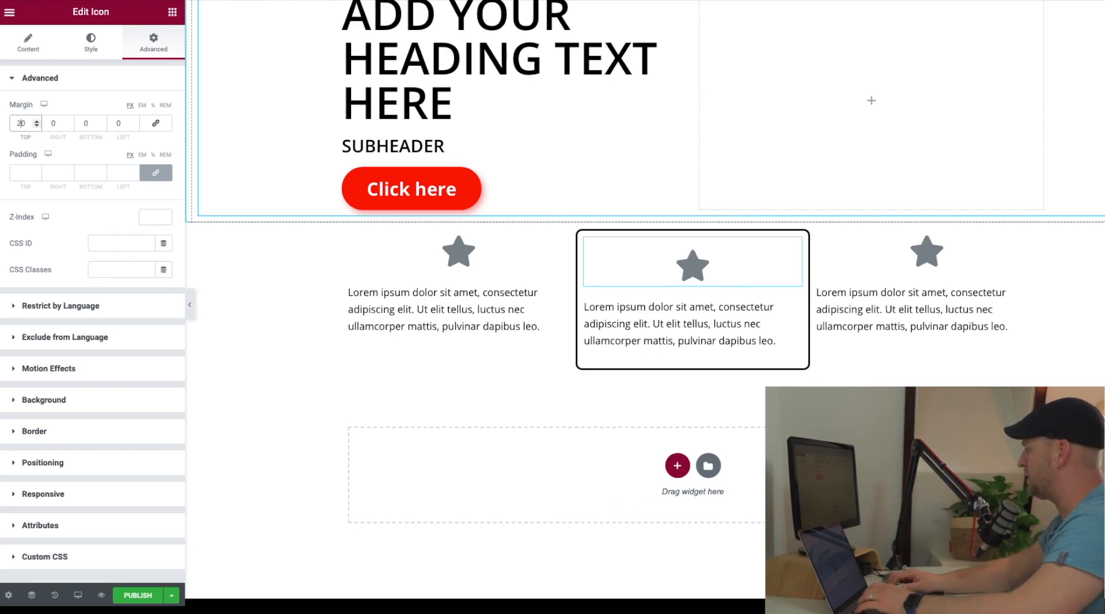
{"action": "type", "text": "2"}
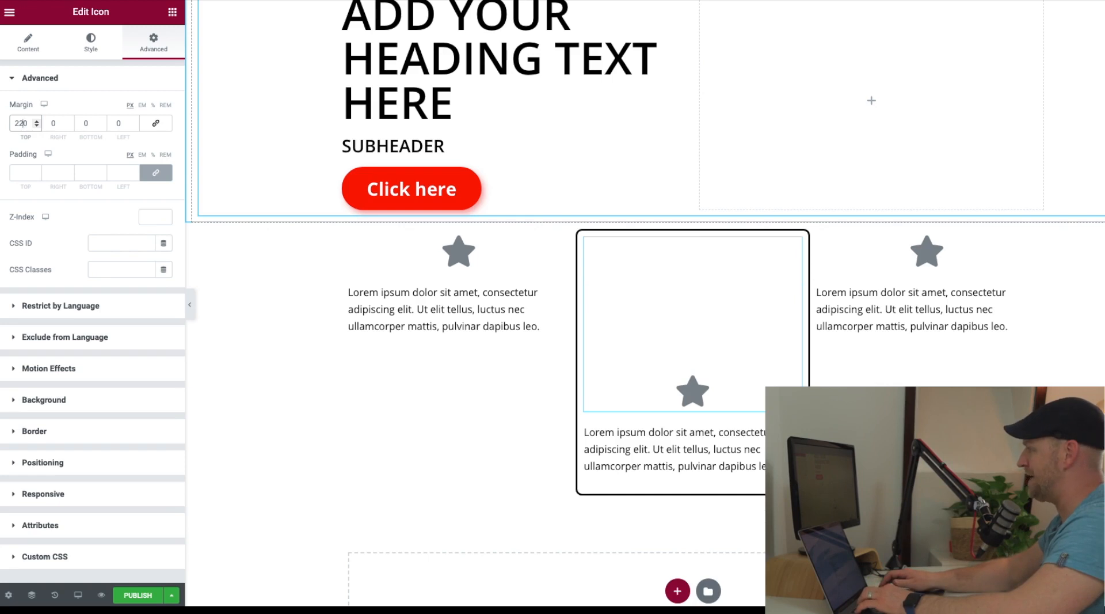
{"action": "key", "text": "BackSpace"}
{"action": "key", "text": "BackSpace"}
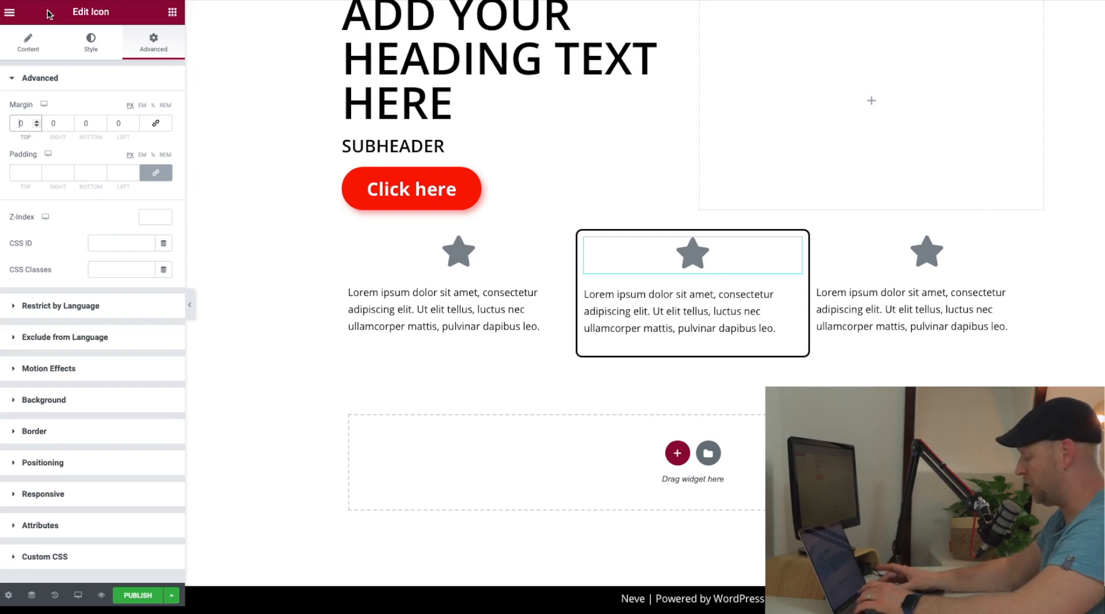
{"action": "type", "text": "-"}
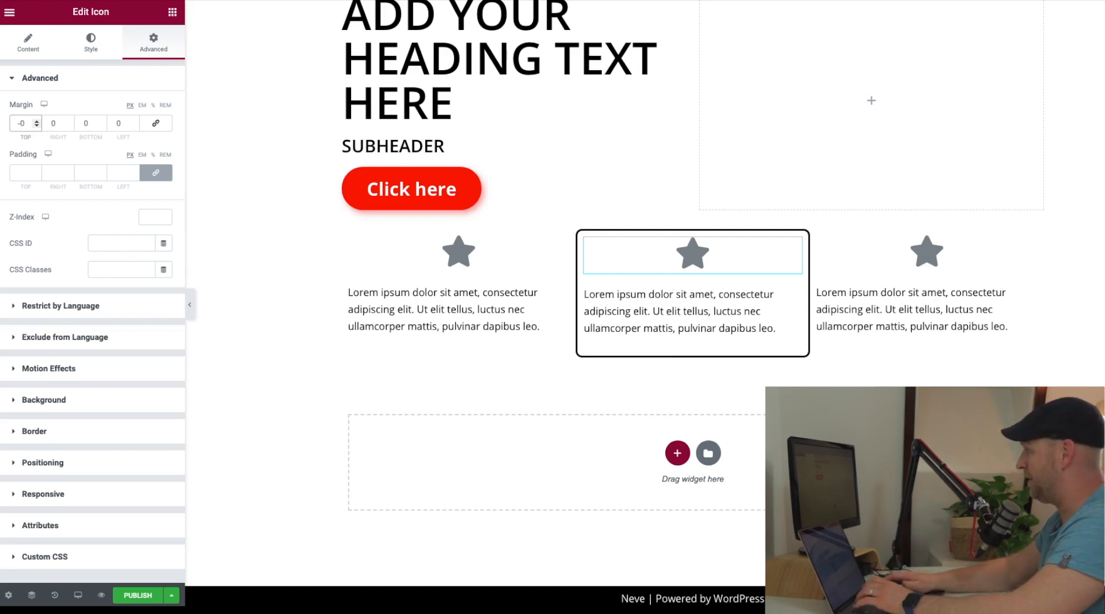
{"action": "type", "text": "2"}
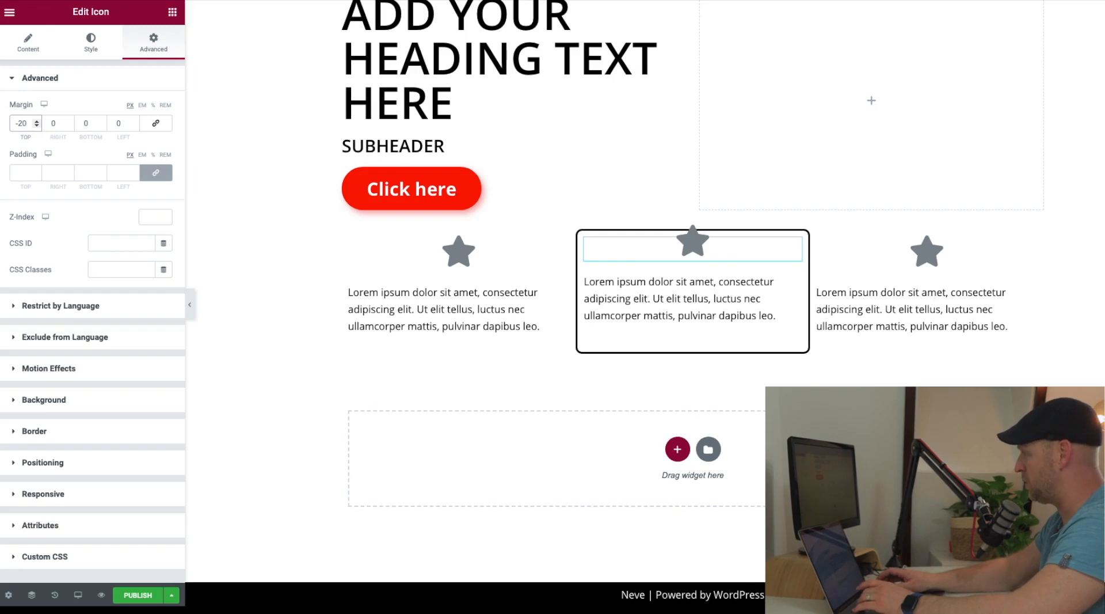
{"action": "key", "text": "BackSpace"}
{"action": "key", "text": "BackSpace"}
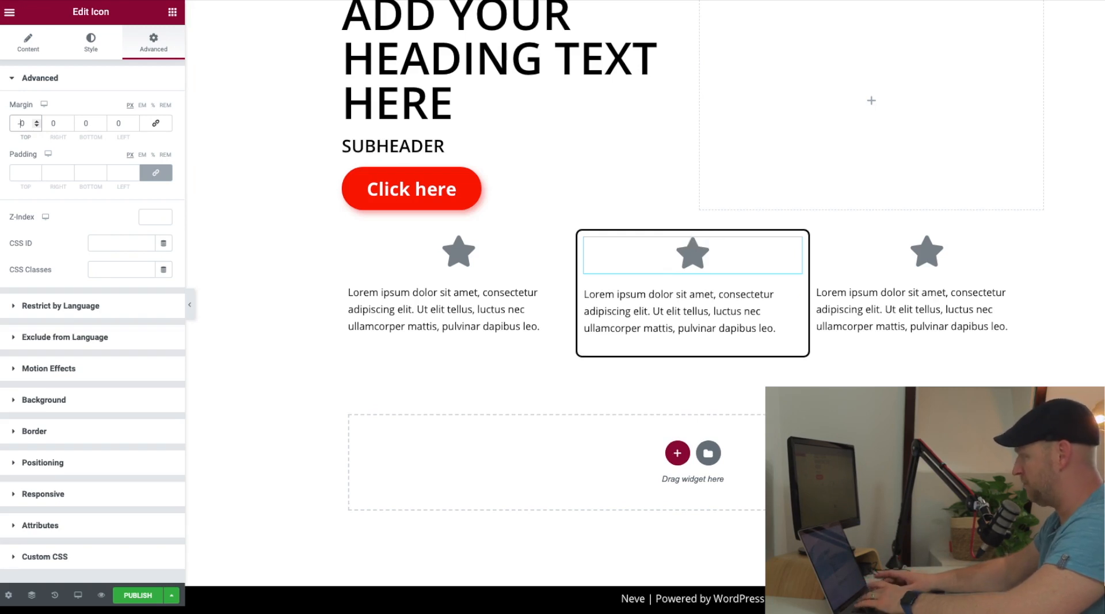
Try top margins of -50 and -30 px on the star icon and settle on -39 px so it overlaps the border.
{"action": "type", "text": "-5"}
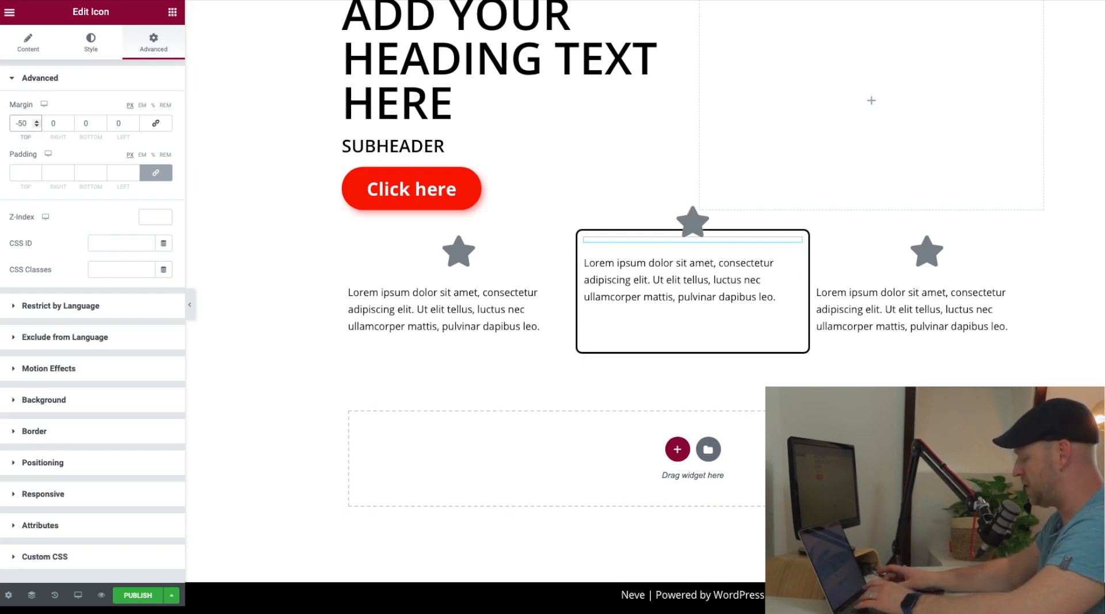
{"action": "key", "text": "BackSpace"}
{"action": "type", "text": "3"}
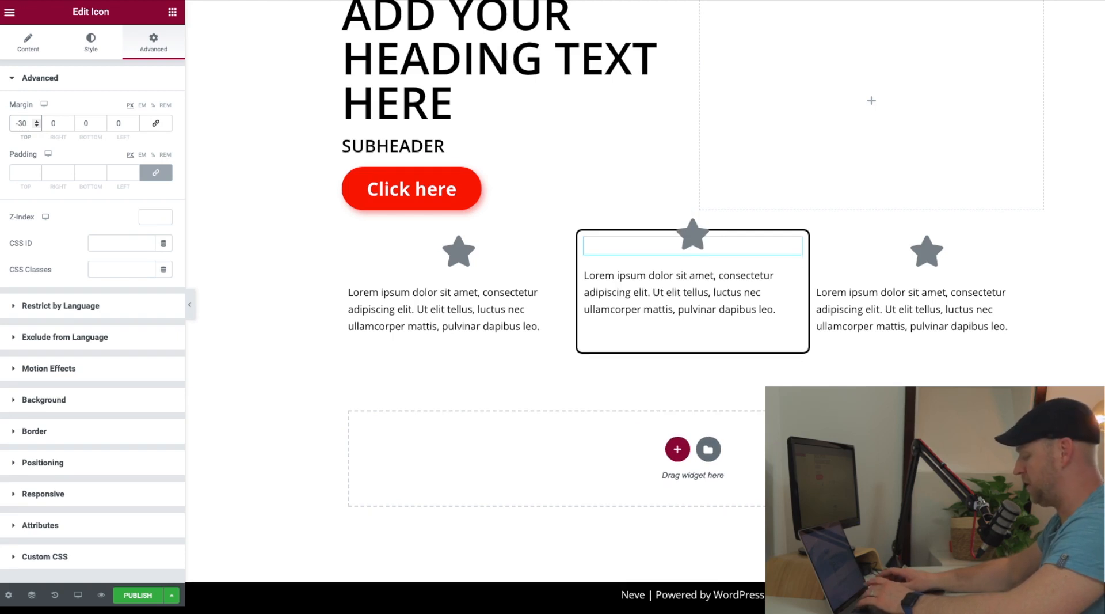
{"action": "key", "text": "BackSpace"}
{"action": "type", "text": "4"}
{"action": "key", "text": "Up"}
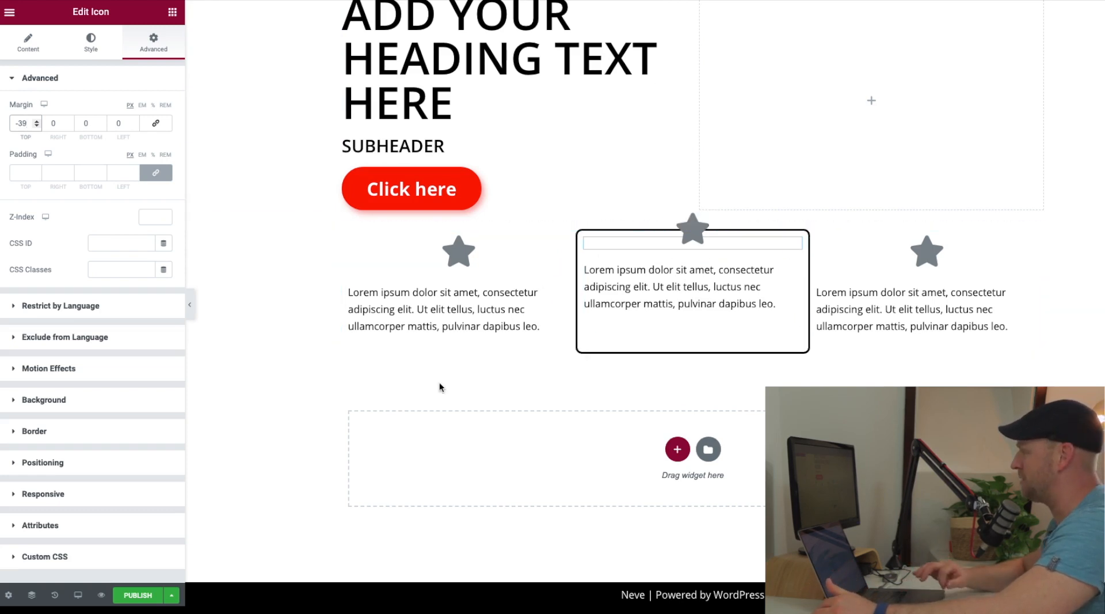
Add an Image widget in the empty area below the three-column icon-and-text section.
{"action": "left_click", "coordinate": [172, 12]}
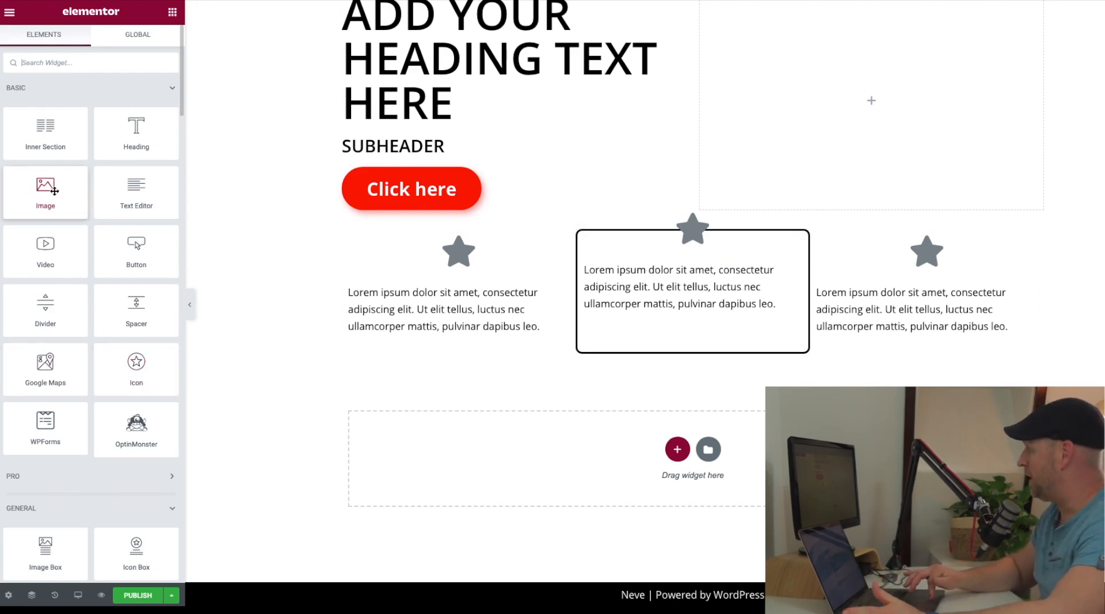
{"action": "left_click_drag", "start_coordinate": [604, 442], "coordinate": [644, 451]}
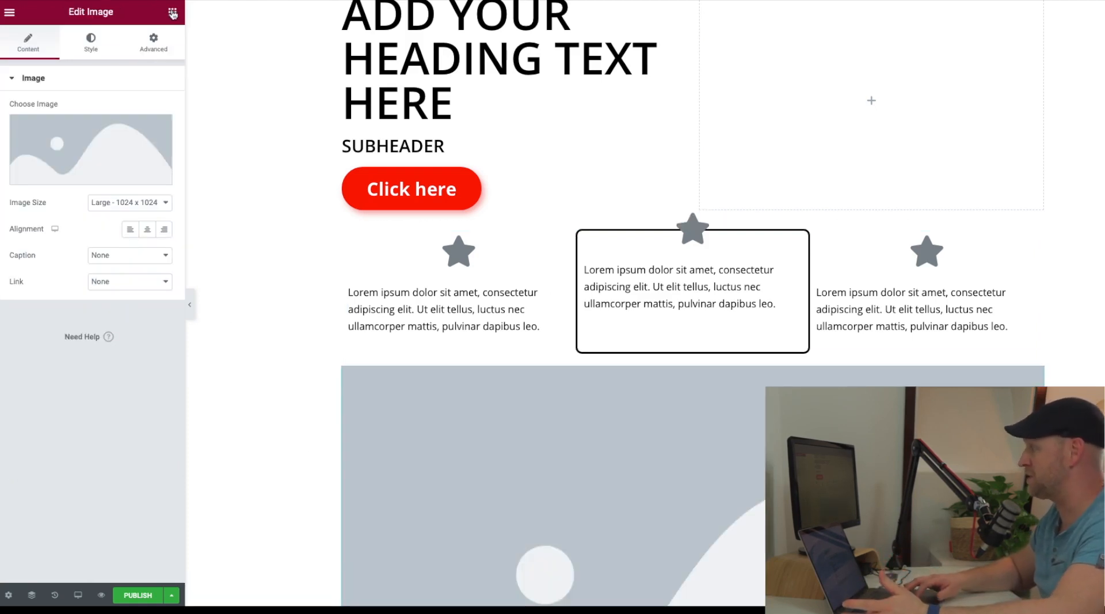
Examine the image widget's file upload and media library choices and its available image sizes without changing the placeholder.
{"action": "left_click", "coordinate": [89, 157]}
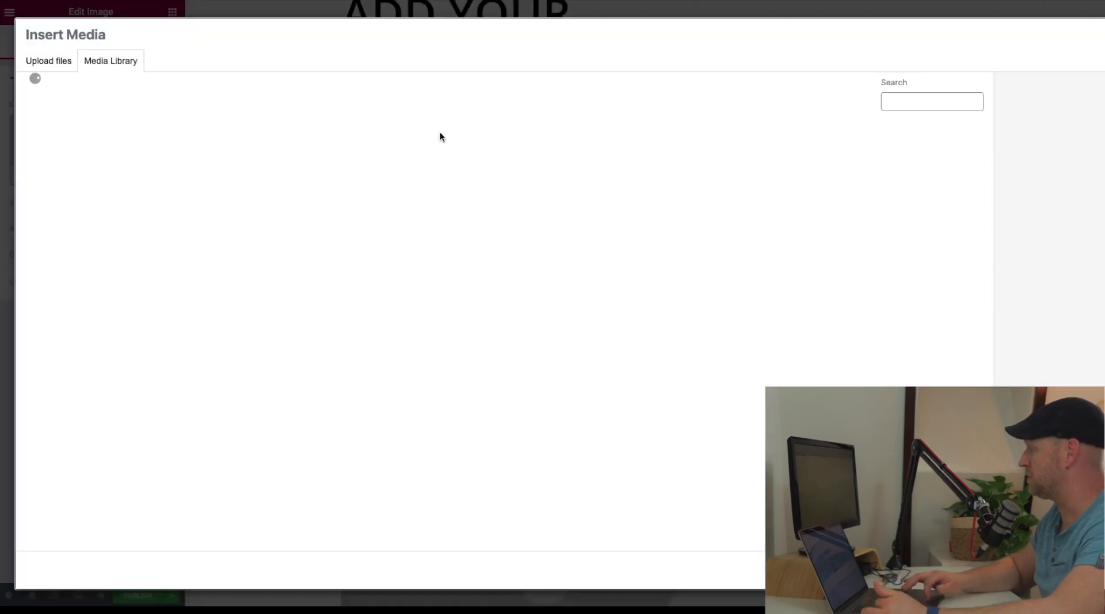
{"action": "left_click", "coordinate": [46, 62]}
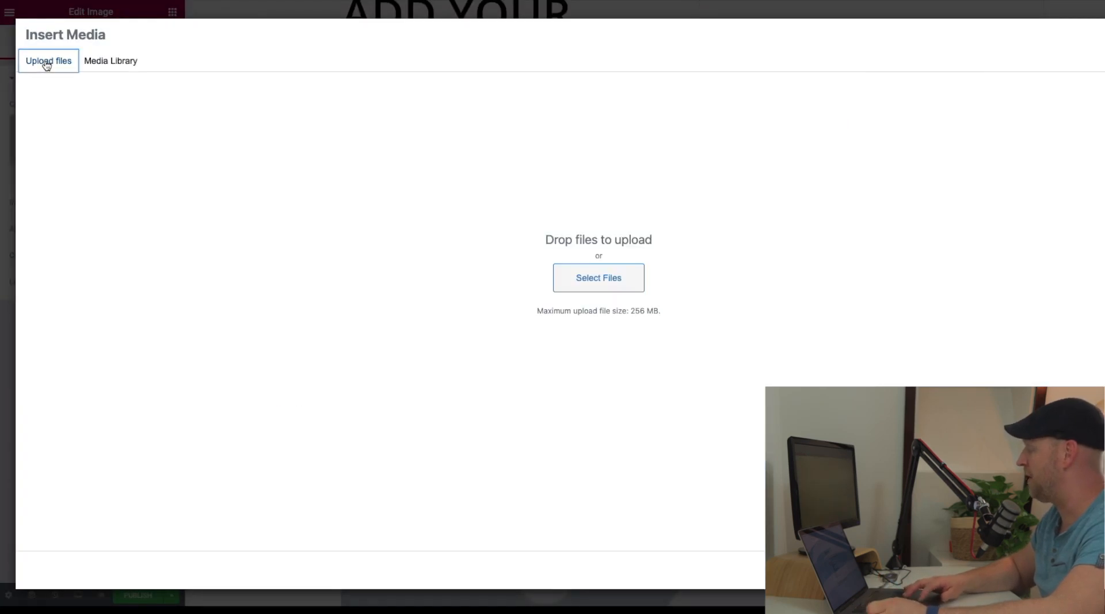
{"action": "left_click", "coordinate": [106, 62]}
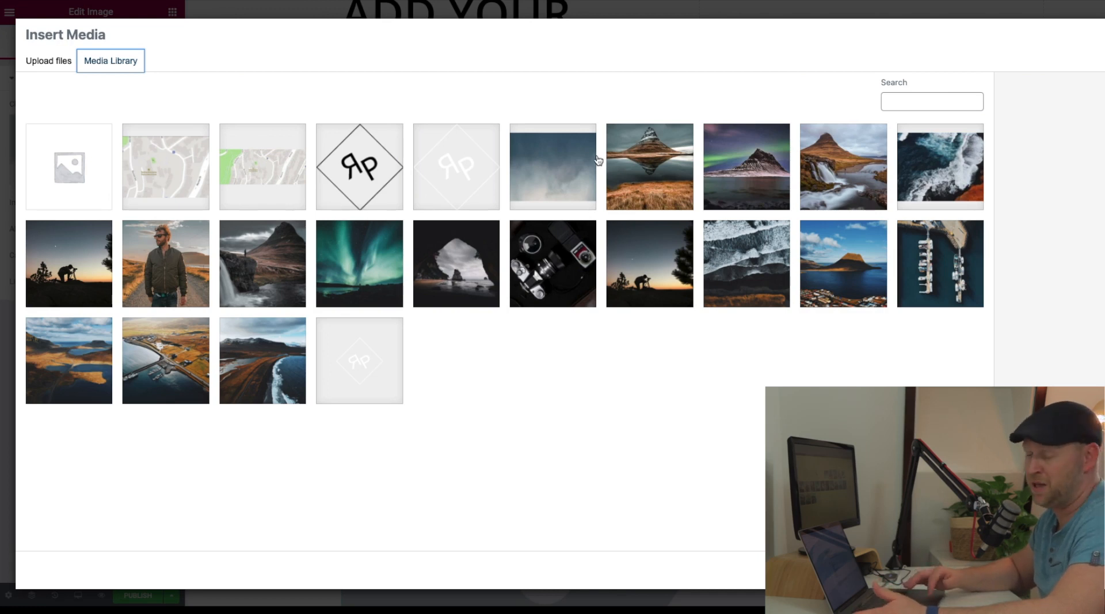
{"action": "key", "text": "Escape"}
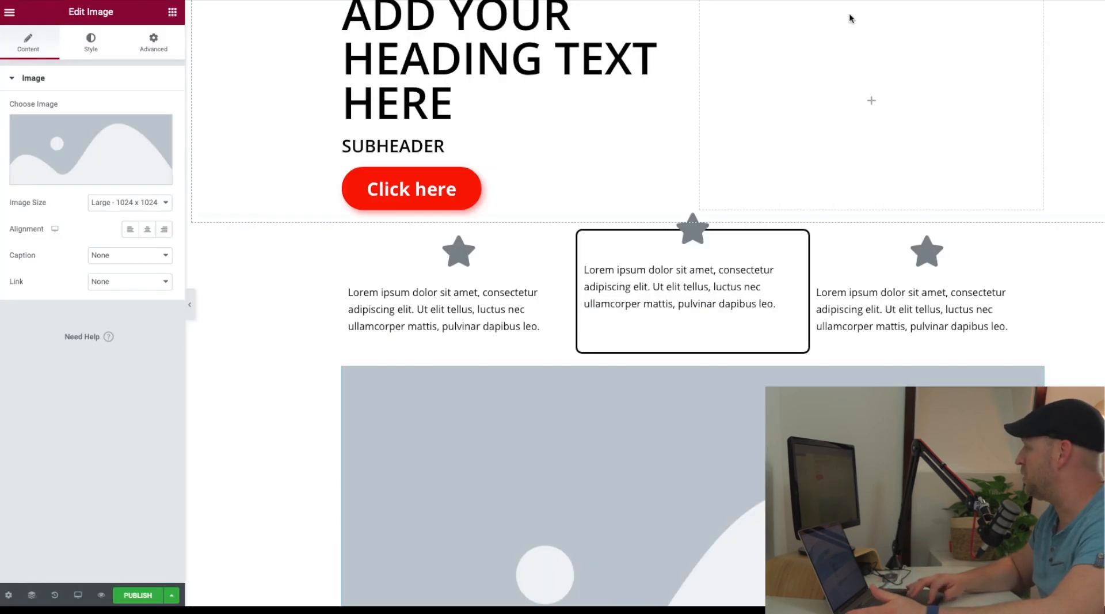
{"action": "left_click", "coordinate": [146, 199]}
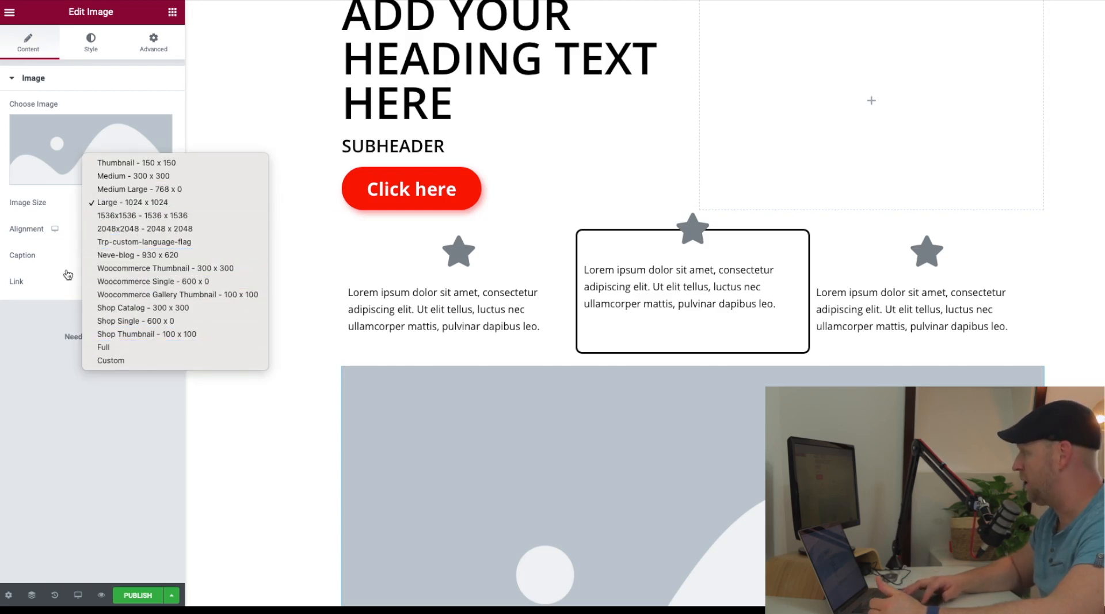
{"action": "left_click", "coordinate": [48, 301]}
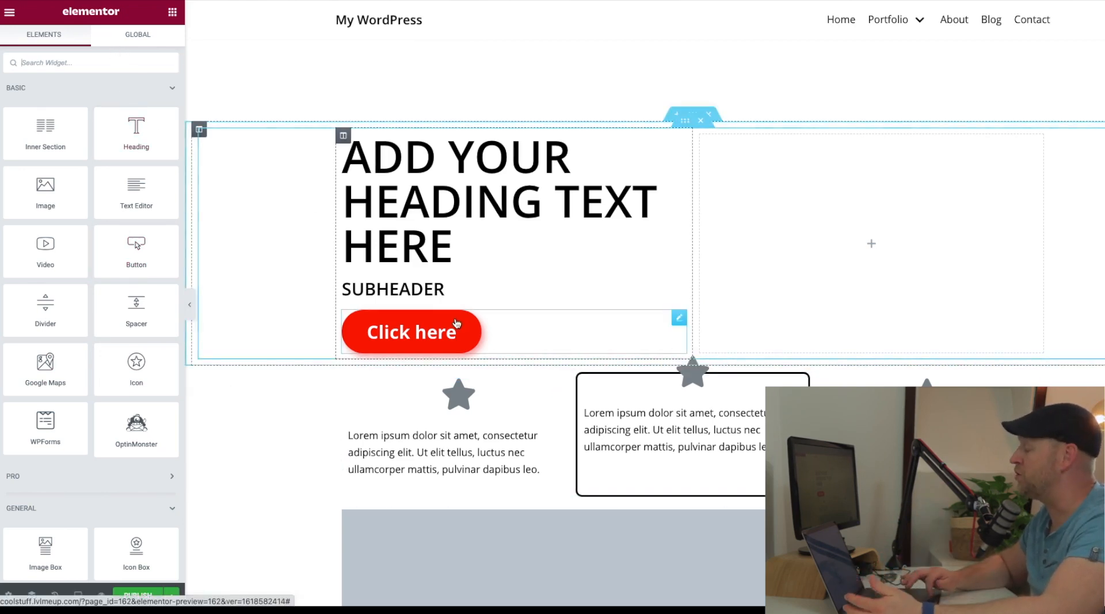
Examine the Border and Motion Effects options in the red "Click here" button's Advanced settings.
{"action": "left_click", "coordinate": [411, 332]}
{"action": "left_click", "coordinate": [149, 44]}
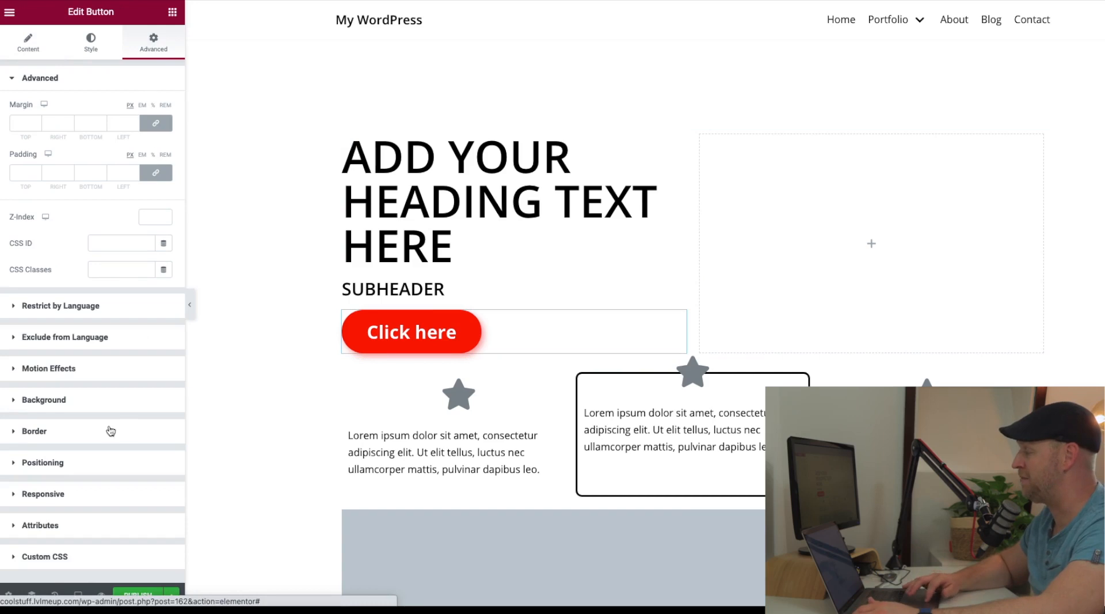
{"action": "left_click", "coordinate": [15, 430]}
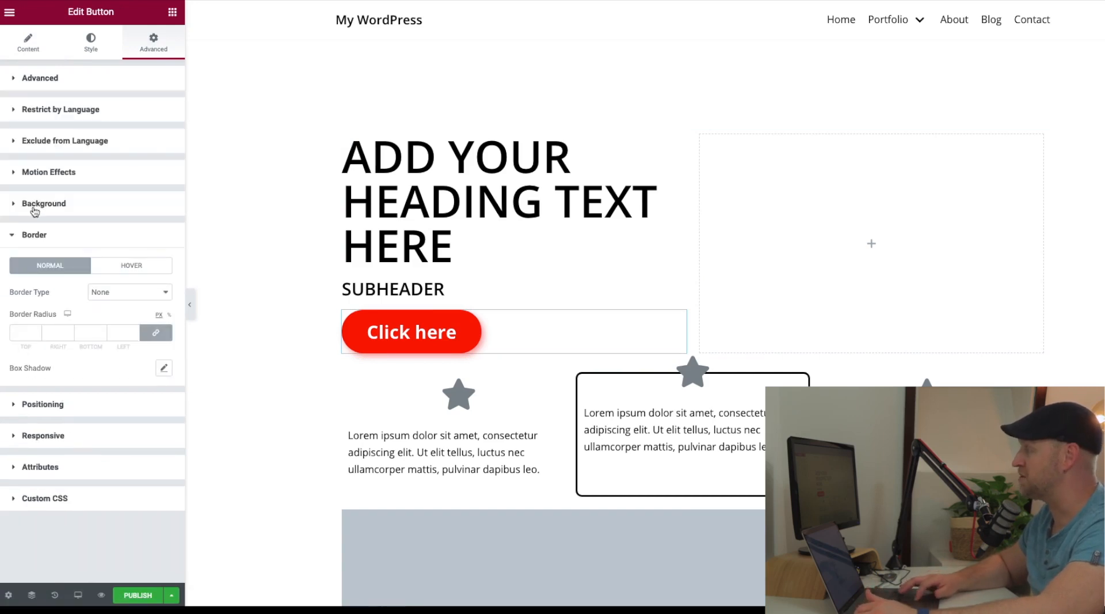
{"action": "left_click", "coordinate": [27, 175]}
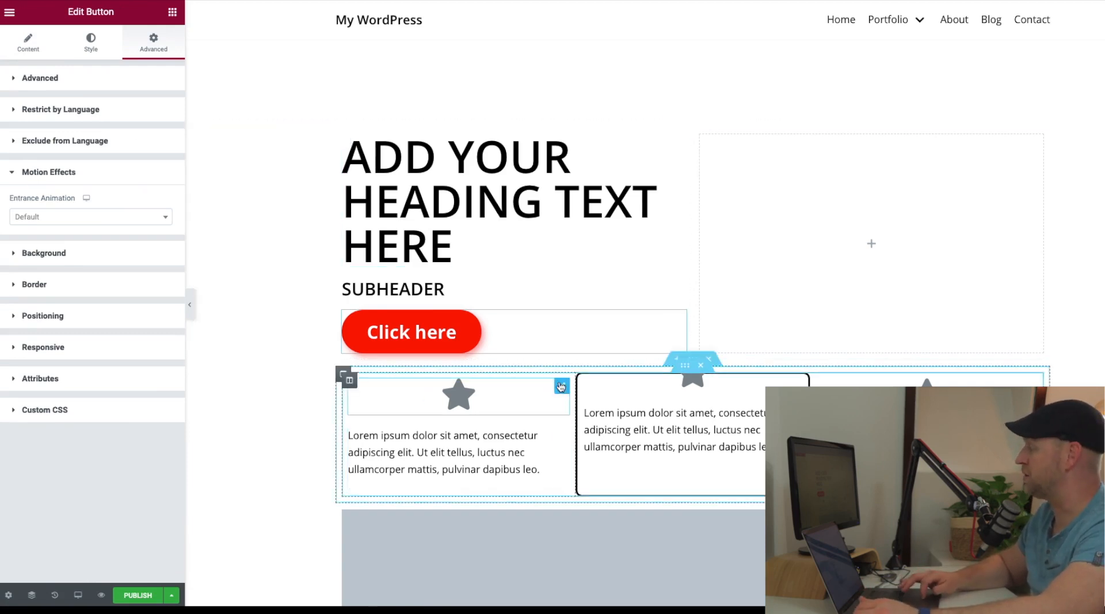
Move the first column's star icon below its lorem ipsum text.
{"action": "left_click_drag", "start_coordinate": [561, 387], "coordinate": [464, 423]}
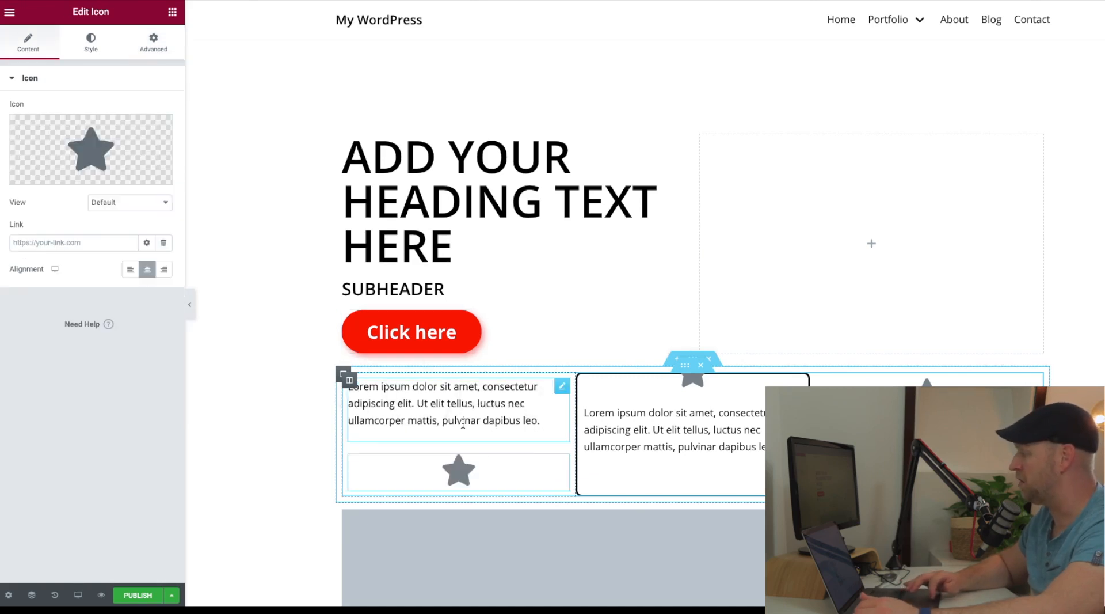